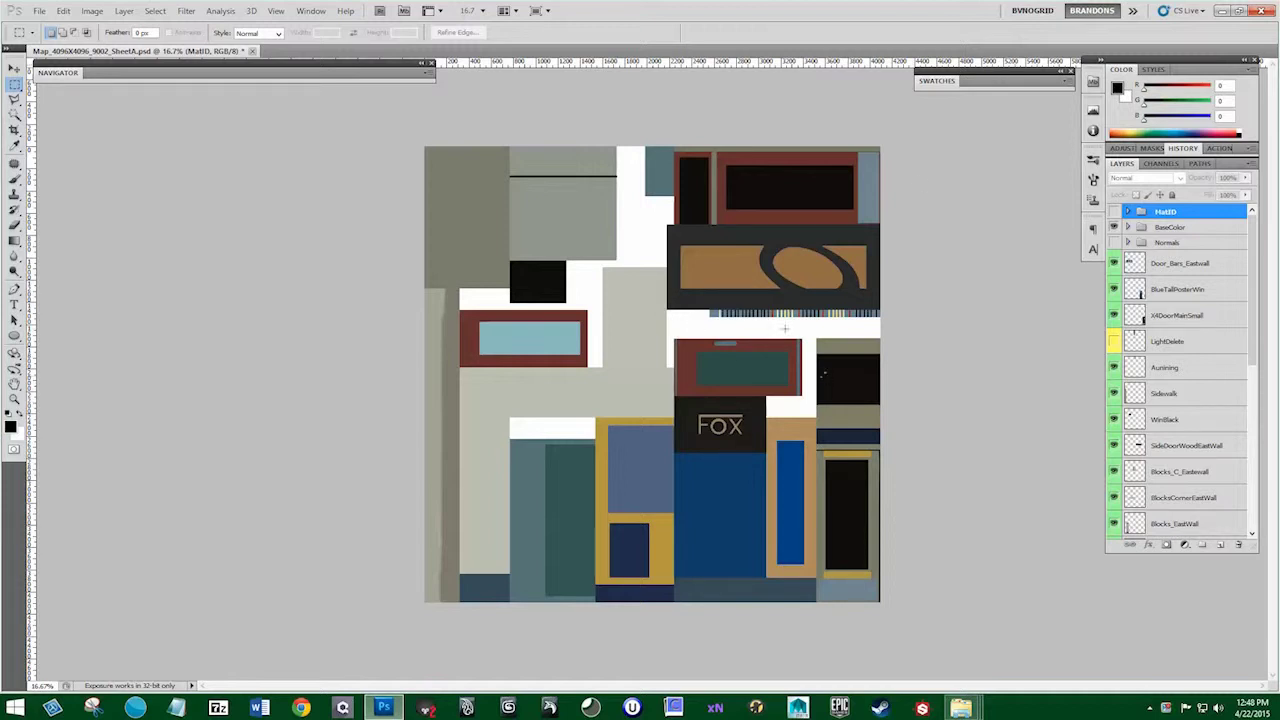
Hide the Brass3, DarkBlackGlass, BrassDirty and BlackMattMetal layers and the whole BaseColor group, leaving the group collapsed
scroll(918, 388, "up", 2)
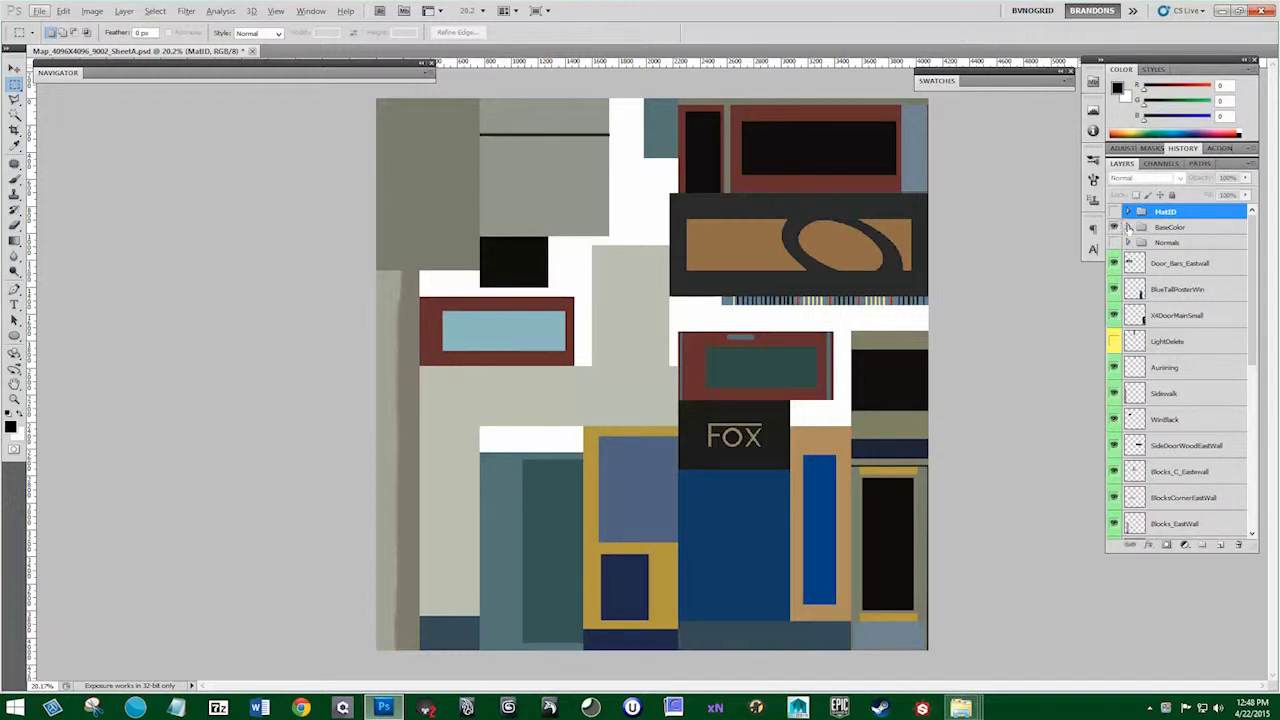
left_click(1128, 227)
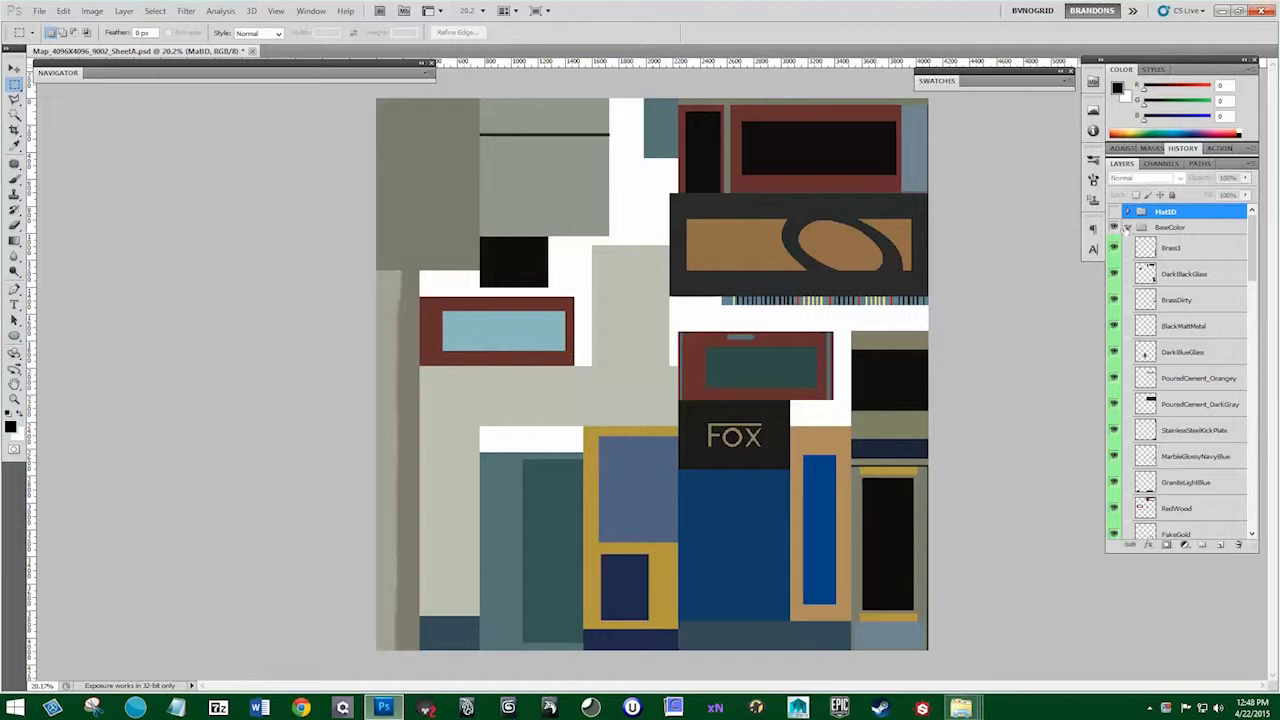
left_click(1113, 249)
left_click(1113, 249)
left_click(1113, 249)
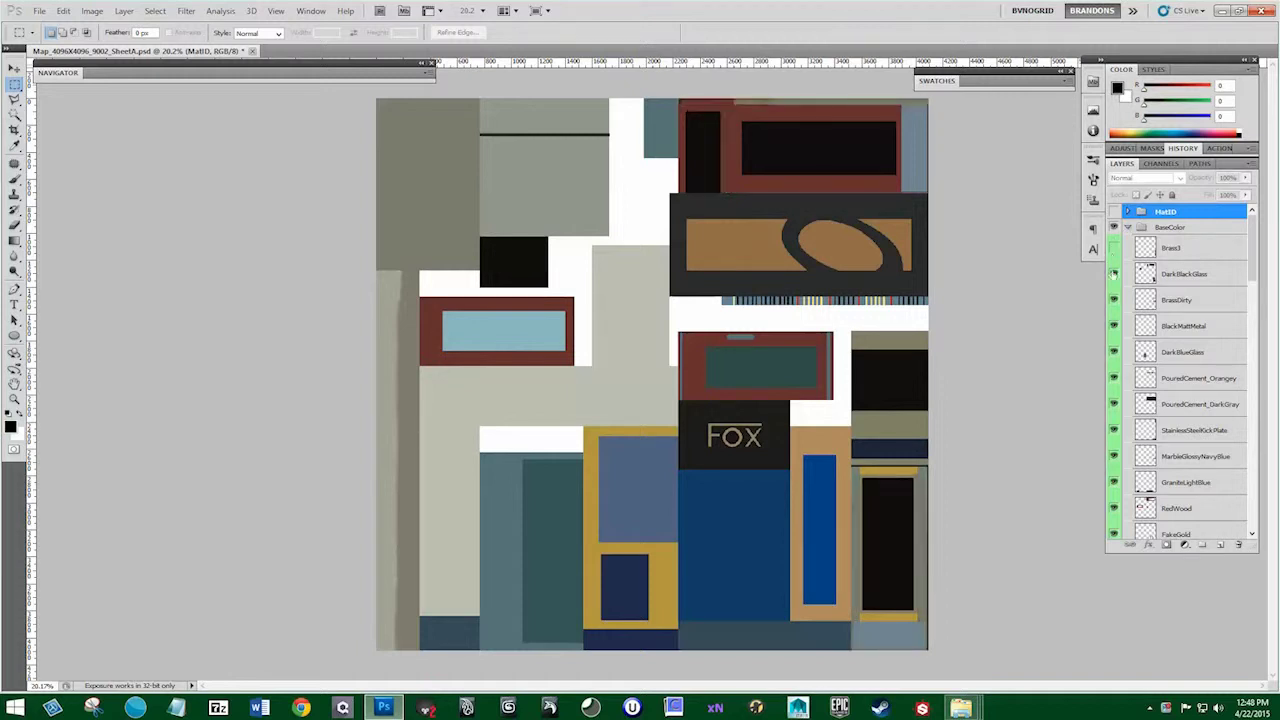
left_click(1113, 274)
left_click_drag(1113, 299, 1113, 325)
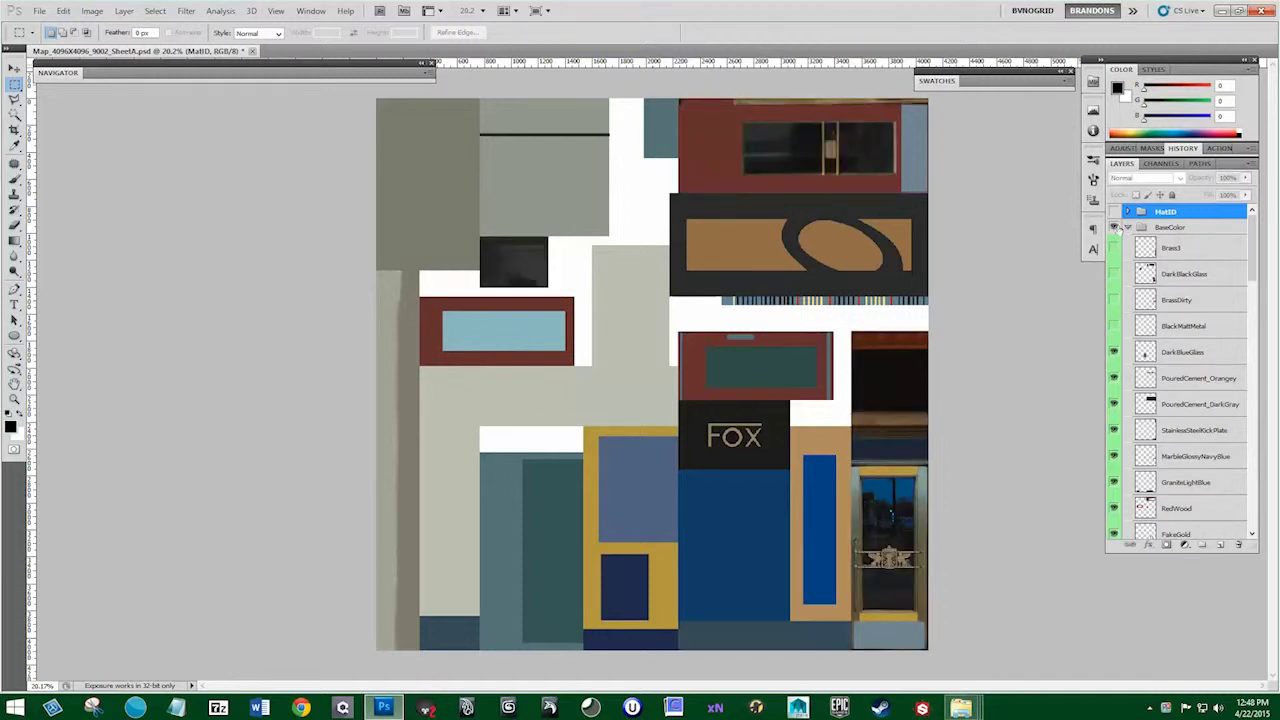
left_click(1113, 227)
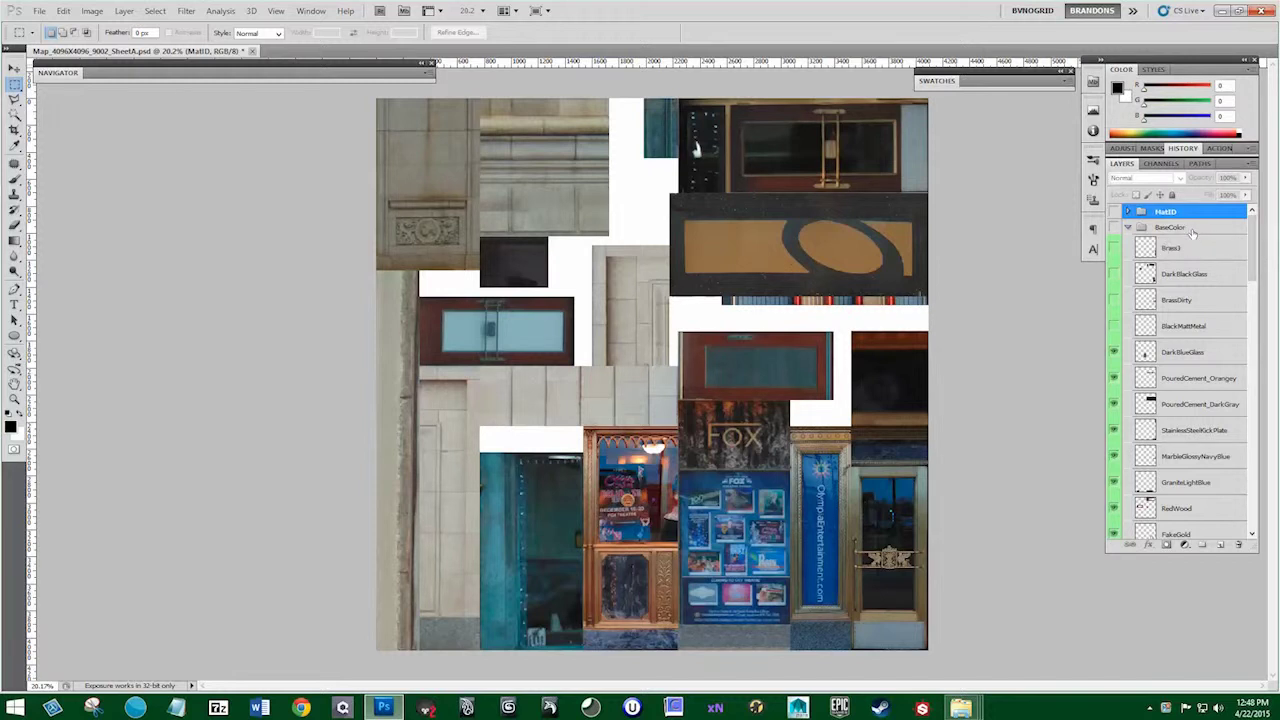
left_click(1128, 227)
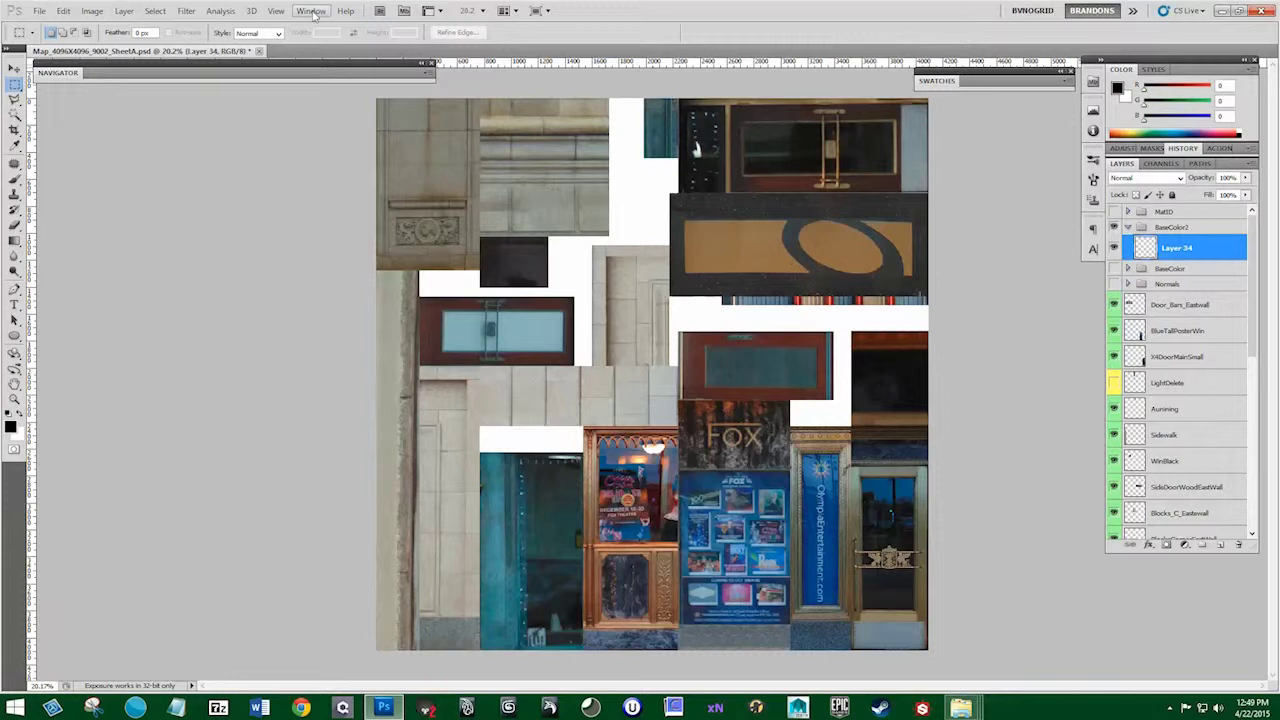
Sample the pale stone colour of the block wall, RGB 182, 181, 178, as the foreground colour
left_click(15, 146)
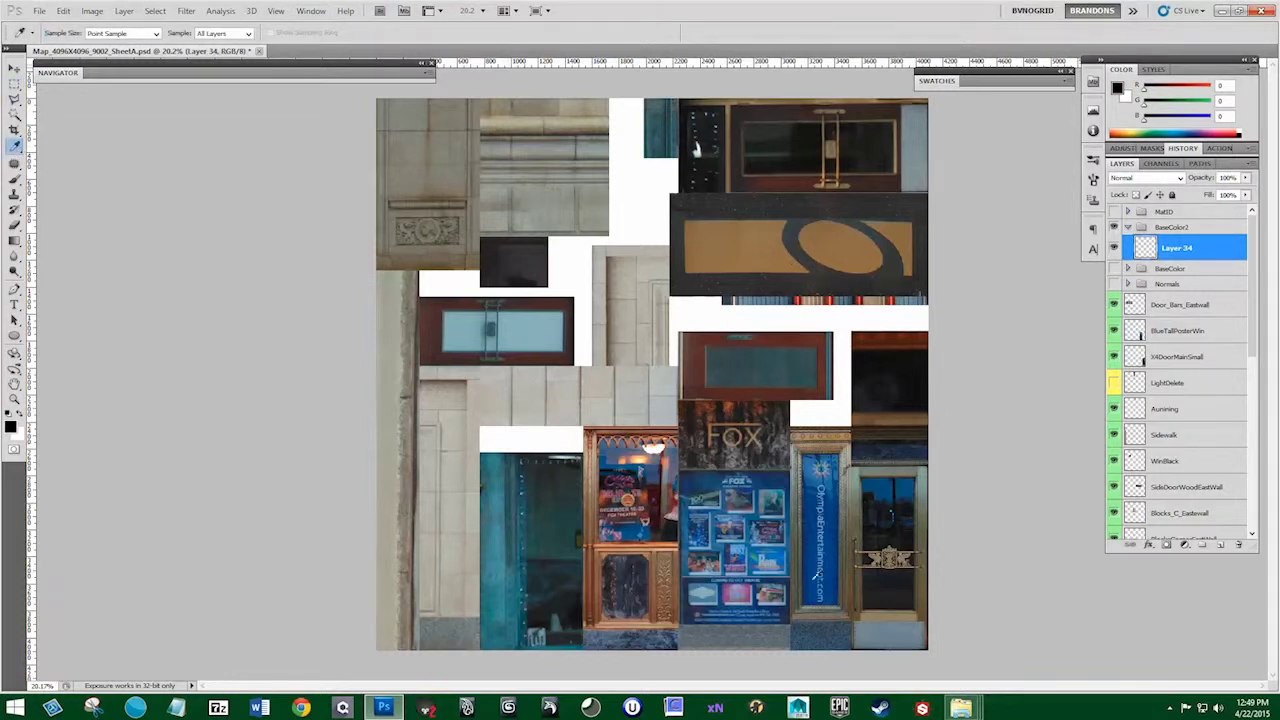
scroll(816, 578, "up", 4)
scroll(629, 246, "down", 2)
scroll(665, 318, "down", 1)
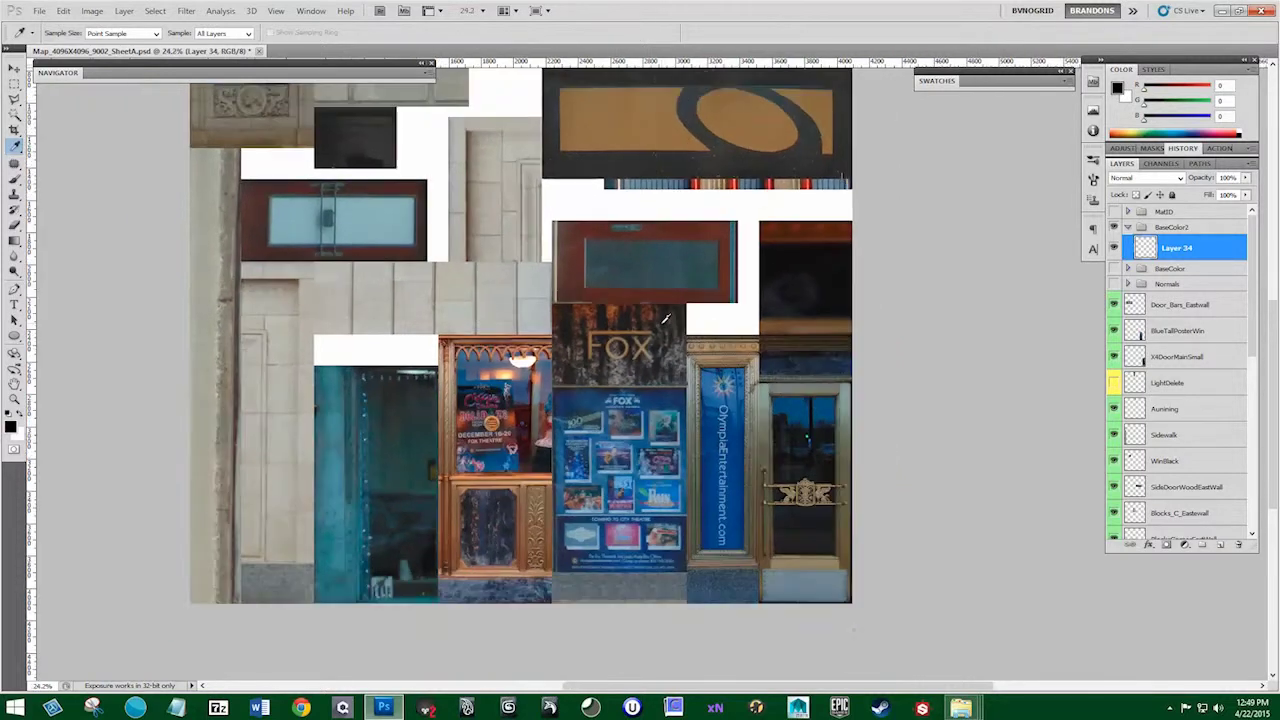
scroll(358, 520, "up", 3)
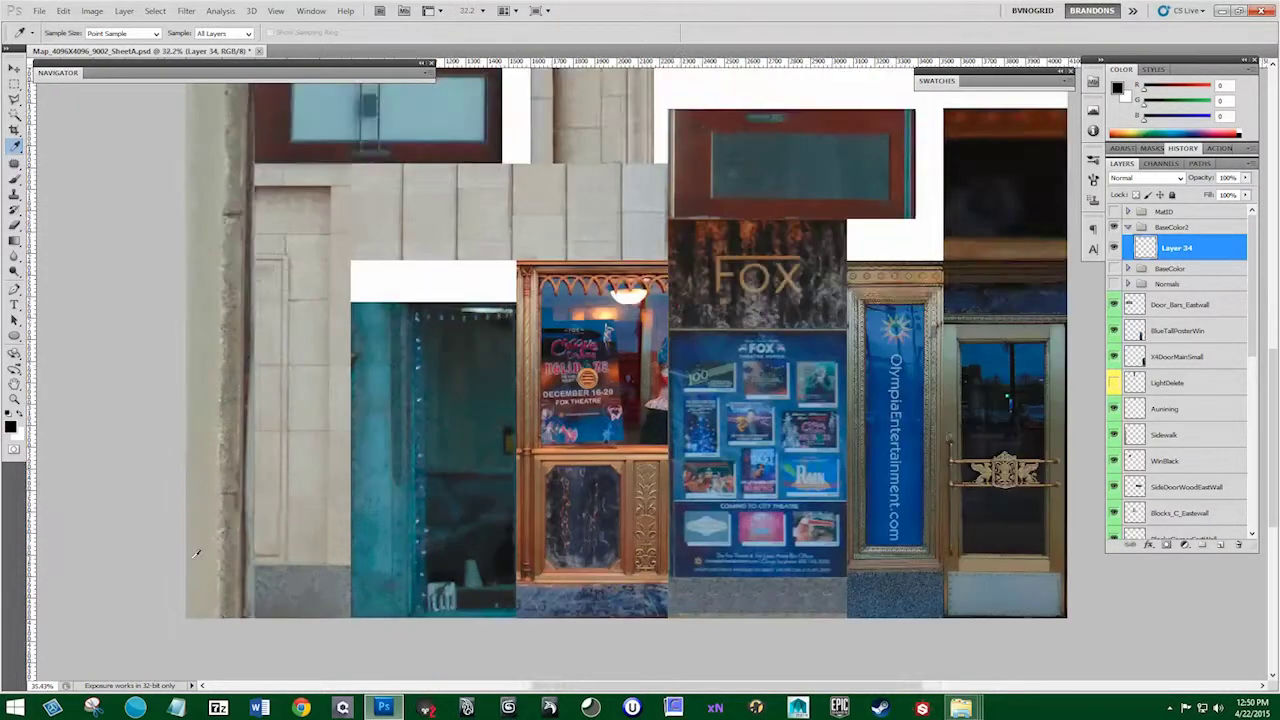
left_click(348, 278)
left_click_drag(343, 265, 339, 260)
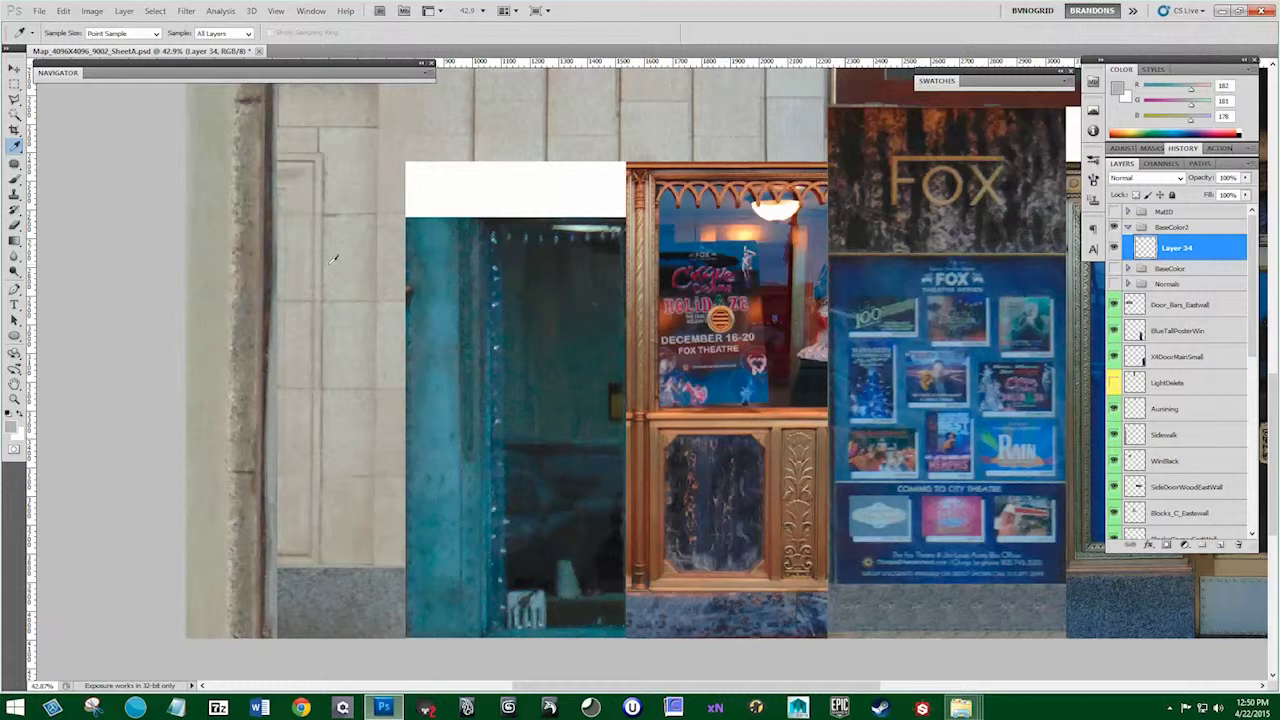
Show the extras so that the grid overlays the texture sheet
scroll(516, 298, "down", 2)
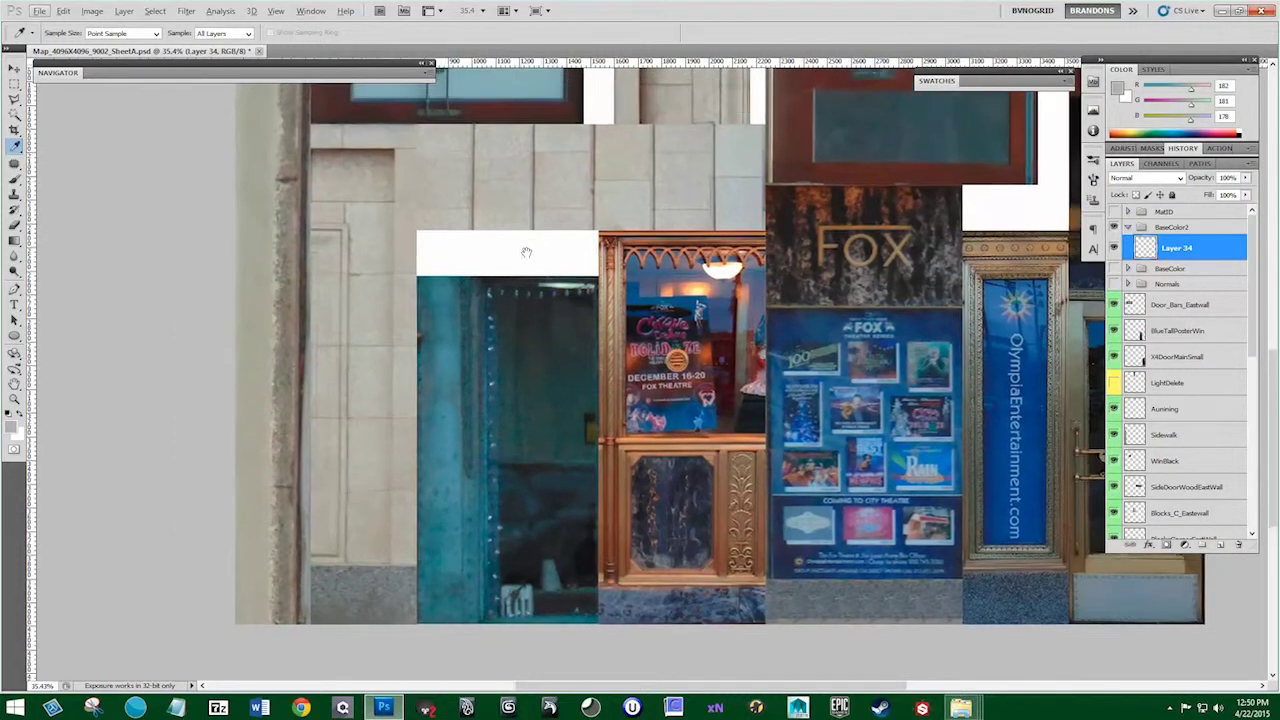
left_click(275, 11)
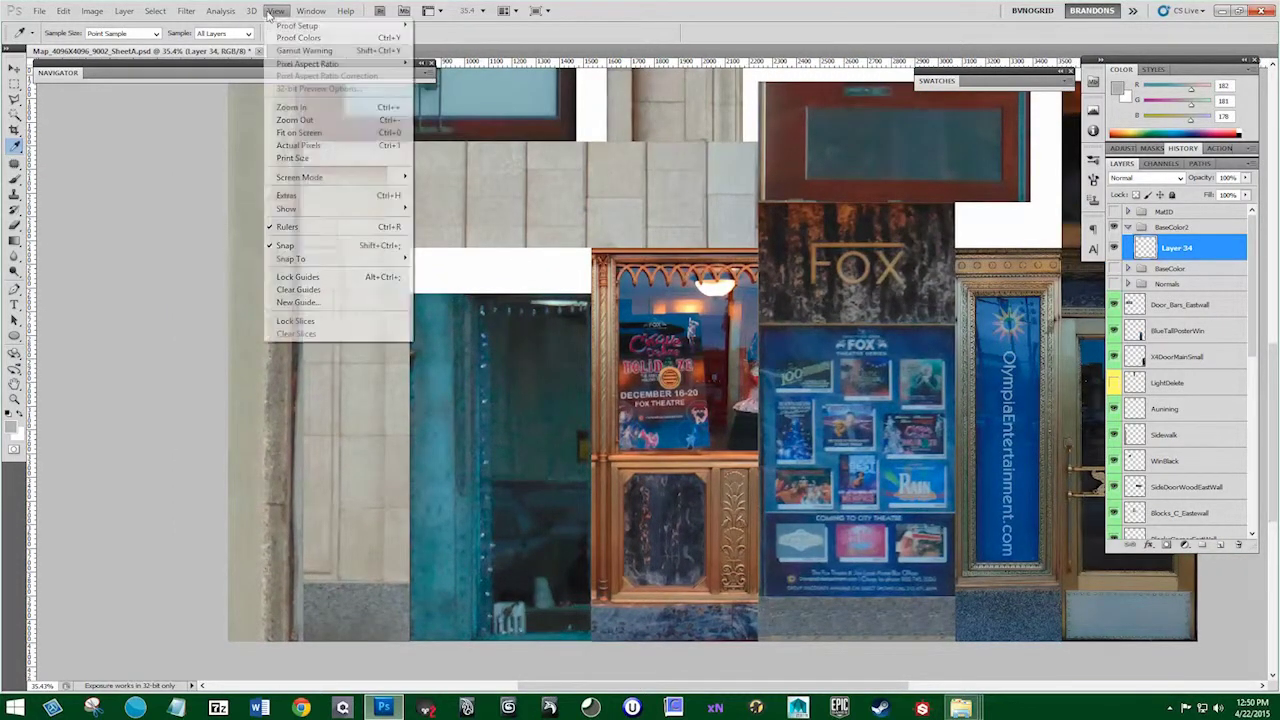
left_click(314, 196)
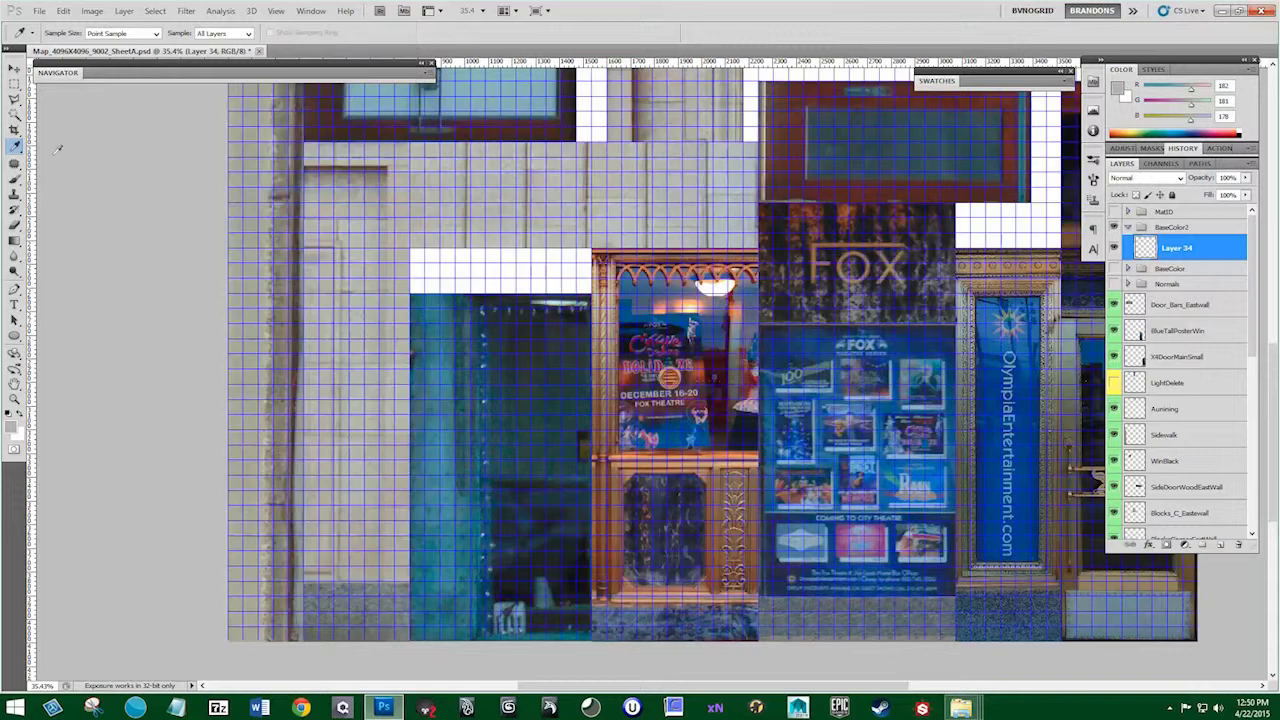
Make a grid-aligned rectangular selection of the L-shaped block wall, covering its vertical panel and horizontal band
left_click(14, 84)
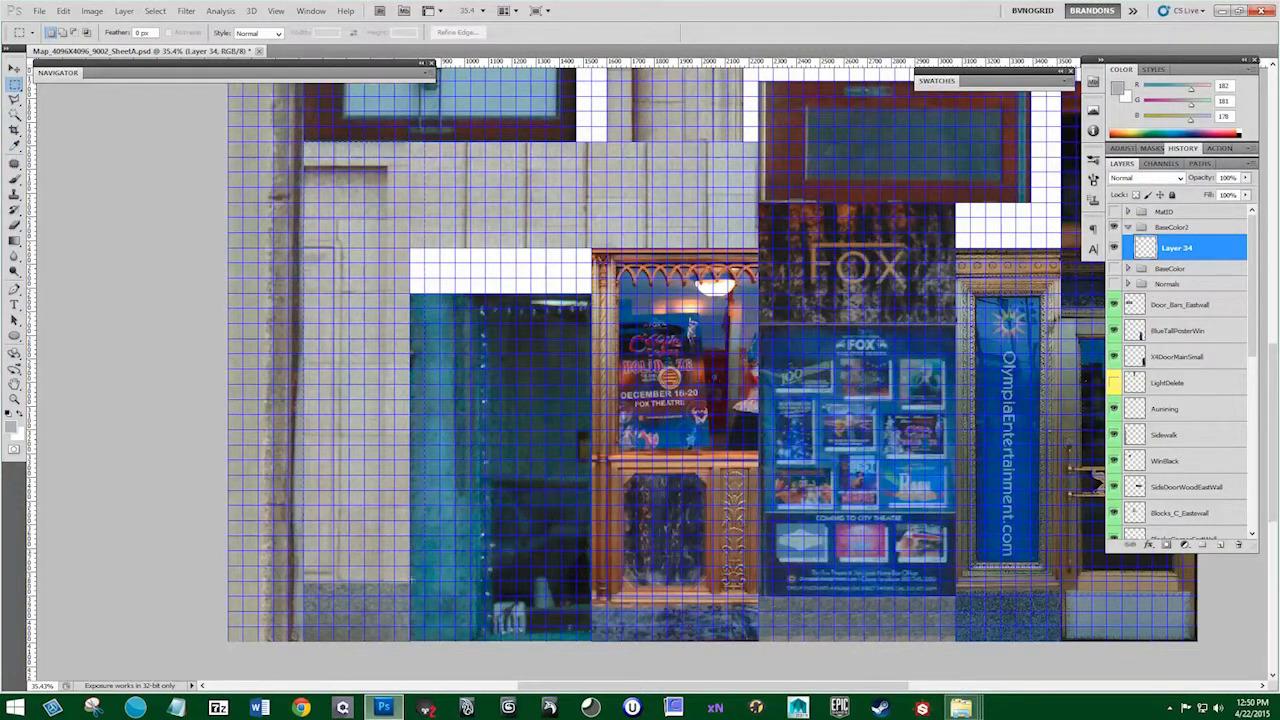
left_click_drag(409, 152, 410, 142)
left_click_drag(765, 245, 758, 247)
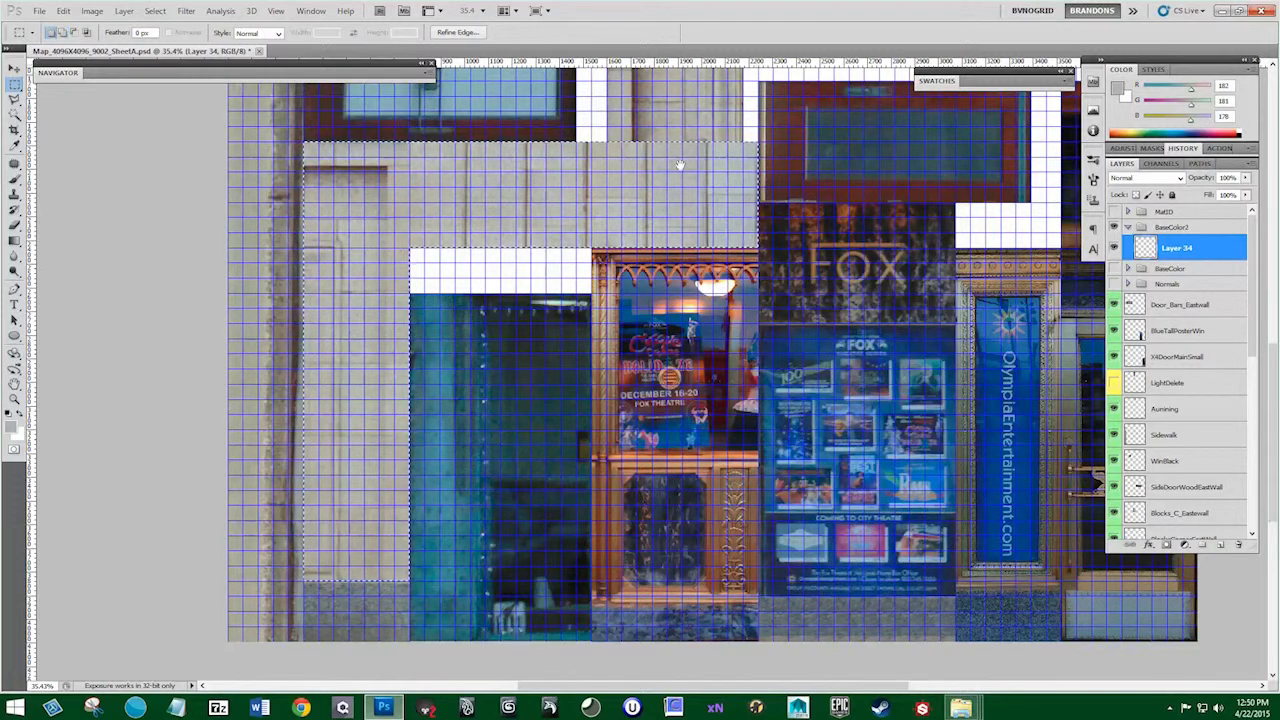
Review which extras are shown and the snapping options for the grid and document bounds
left_click_drag(676, 176, 645, 413)
left_click(275, 11)
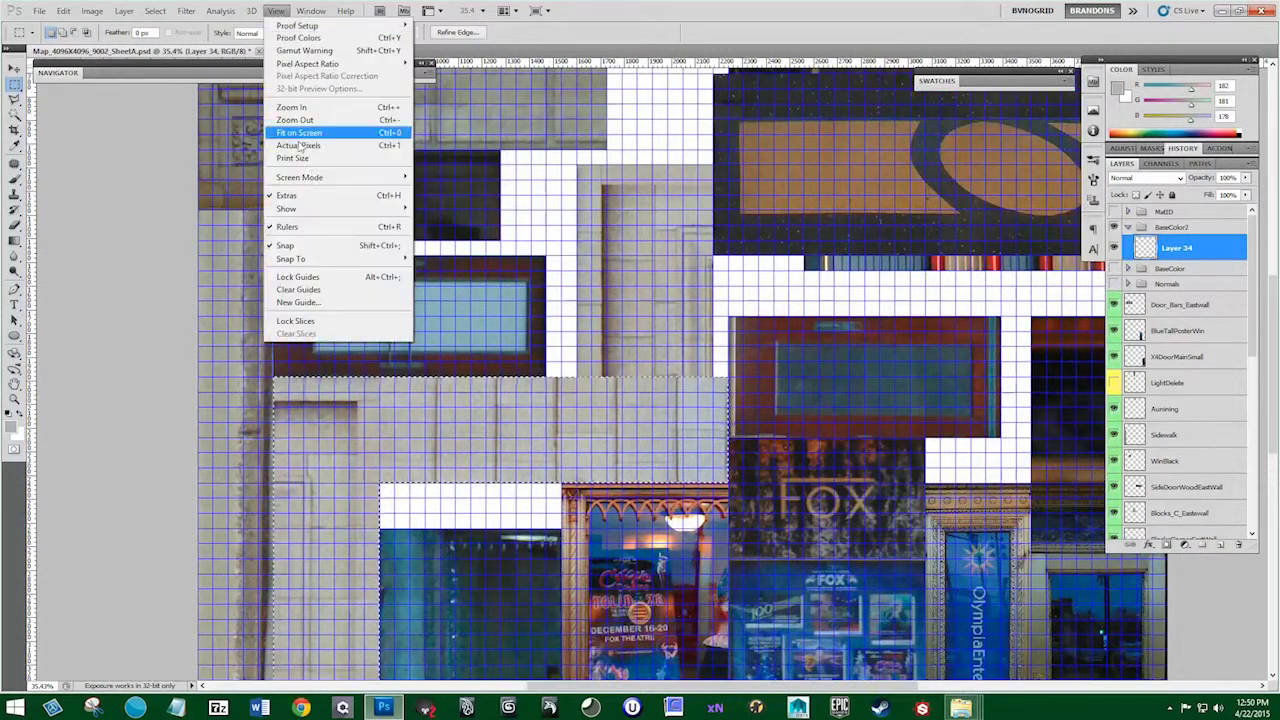
mouse_move(334, 212)
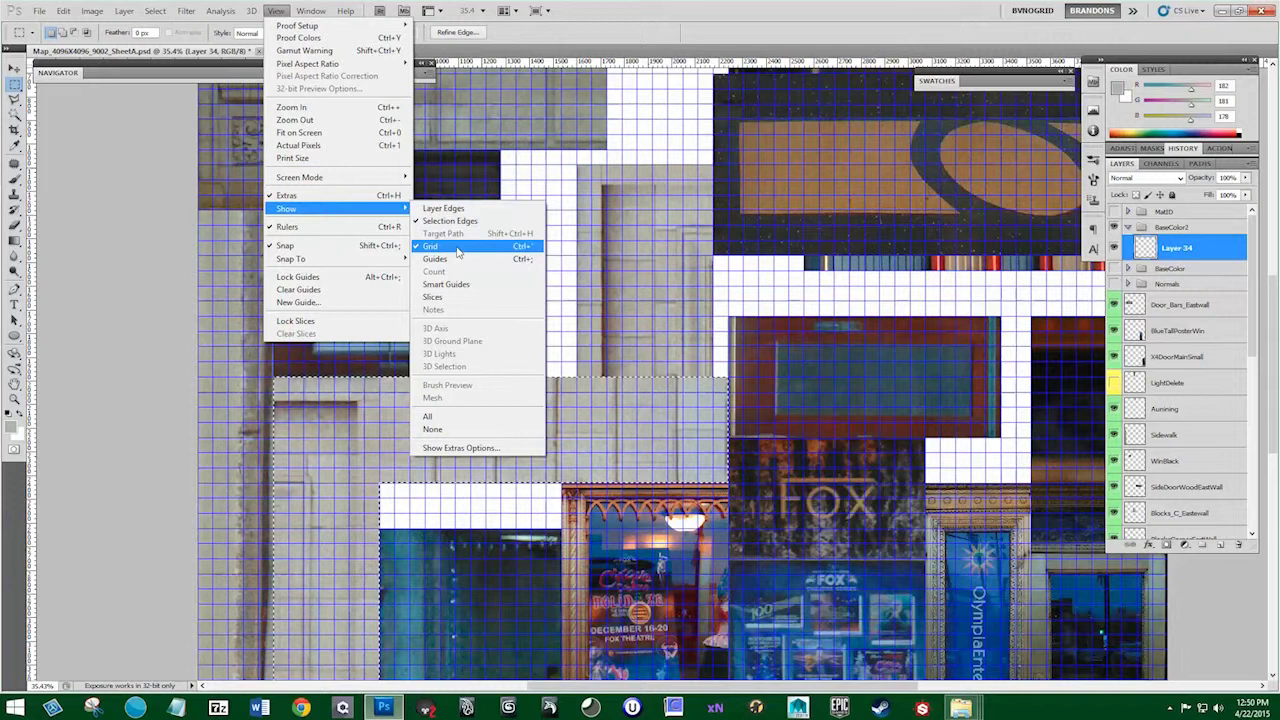
mouse_move(363, 260)
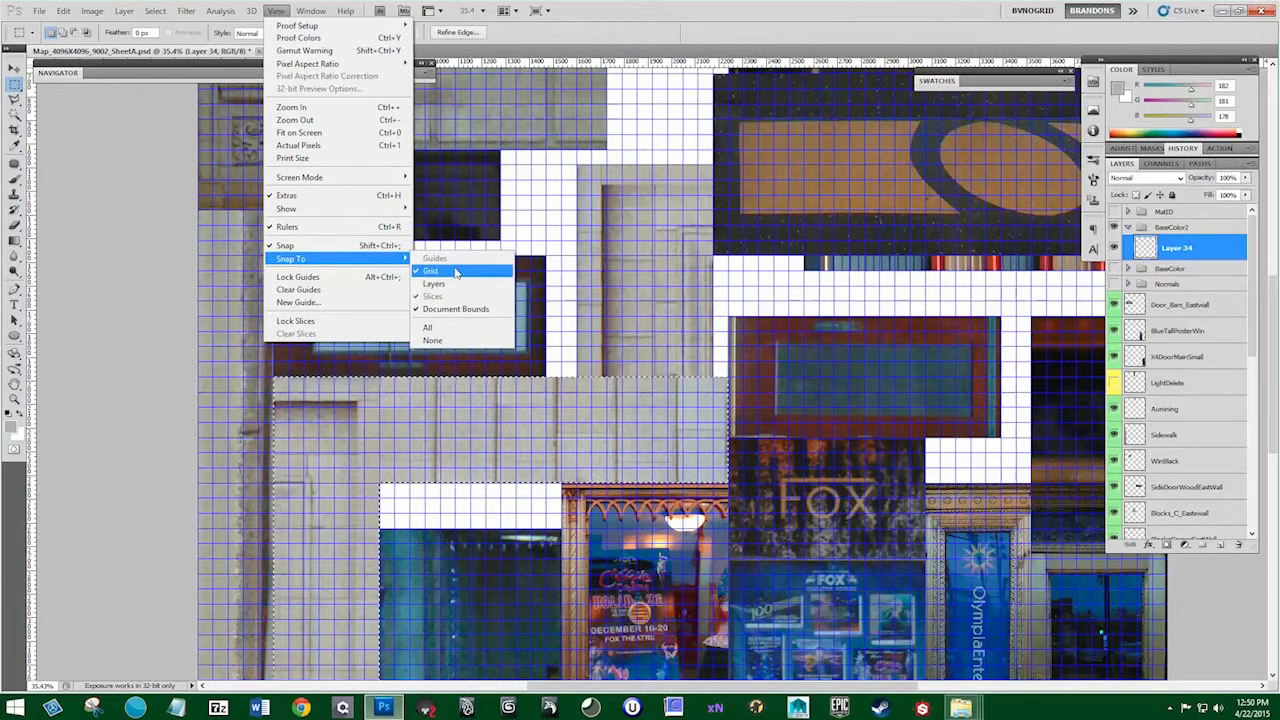
left_click(460, 311)
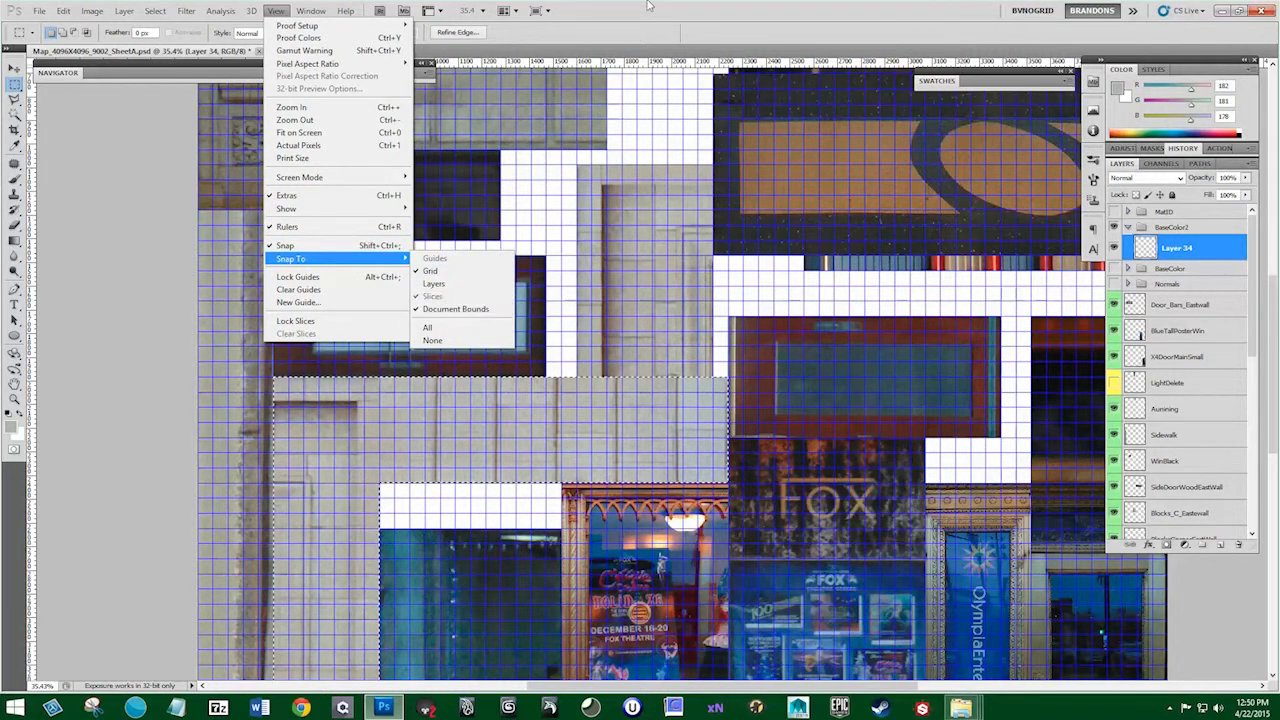
Add the pale wall panel above the block band to the selection and fill it all with the sampled stone colour on Layer 34
left_click_drag(705, 391, 577, 164)
scroll(655, 317, "down", 3)
scroll(654, 316, "down", 1)
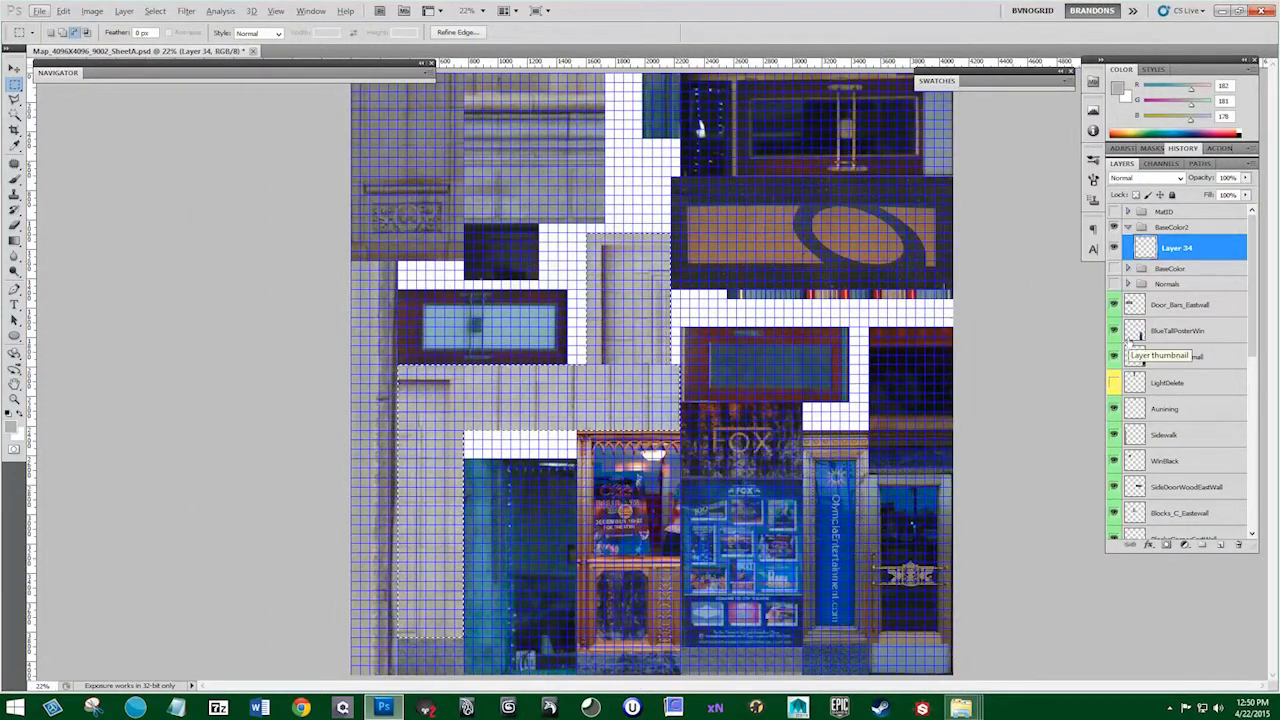
key("alt+BackSpace")
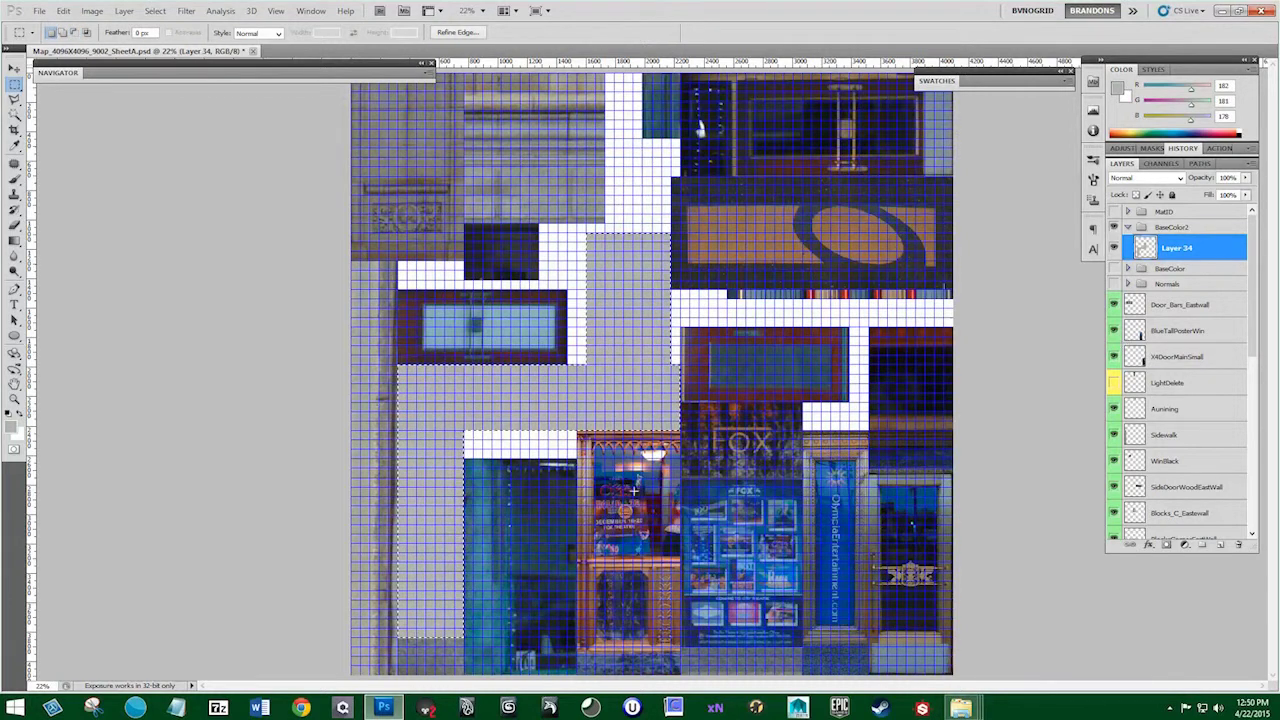
scroll(1051, 345, "down", 1)
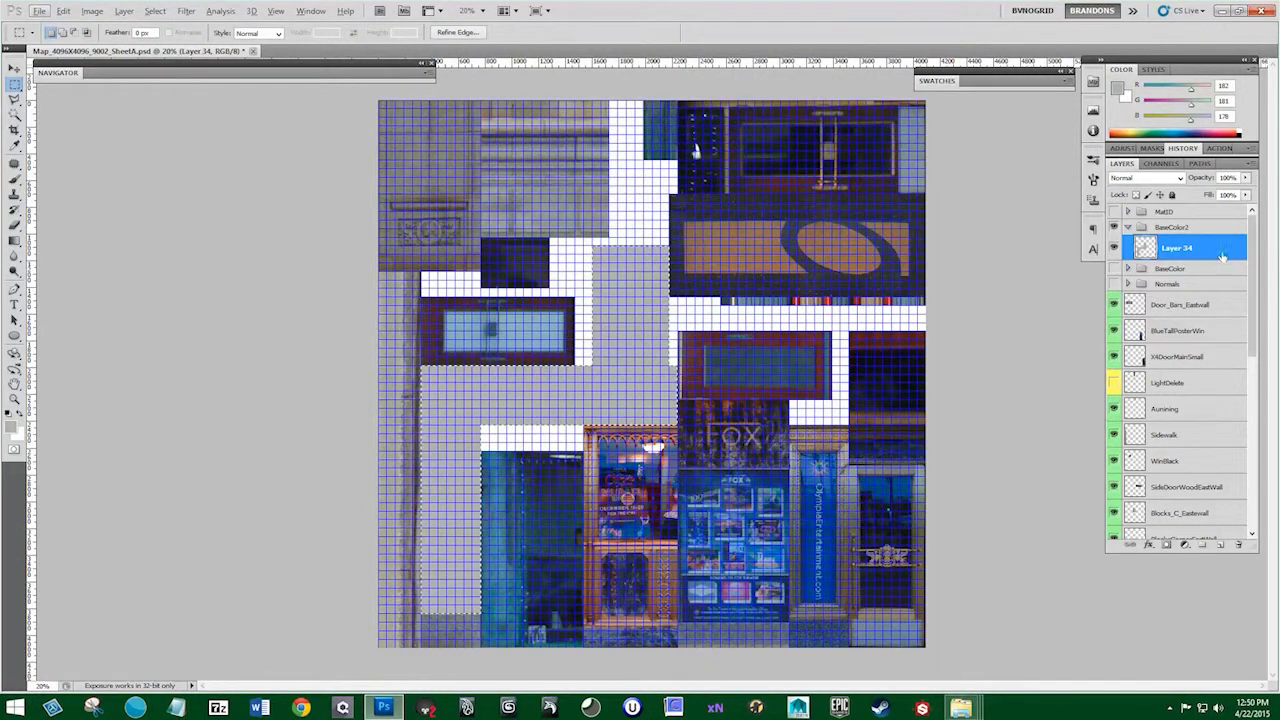
Rename the filled Layer 34 as BlockWalls
double_click(1177, 248)
type("Blocks_")
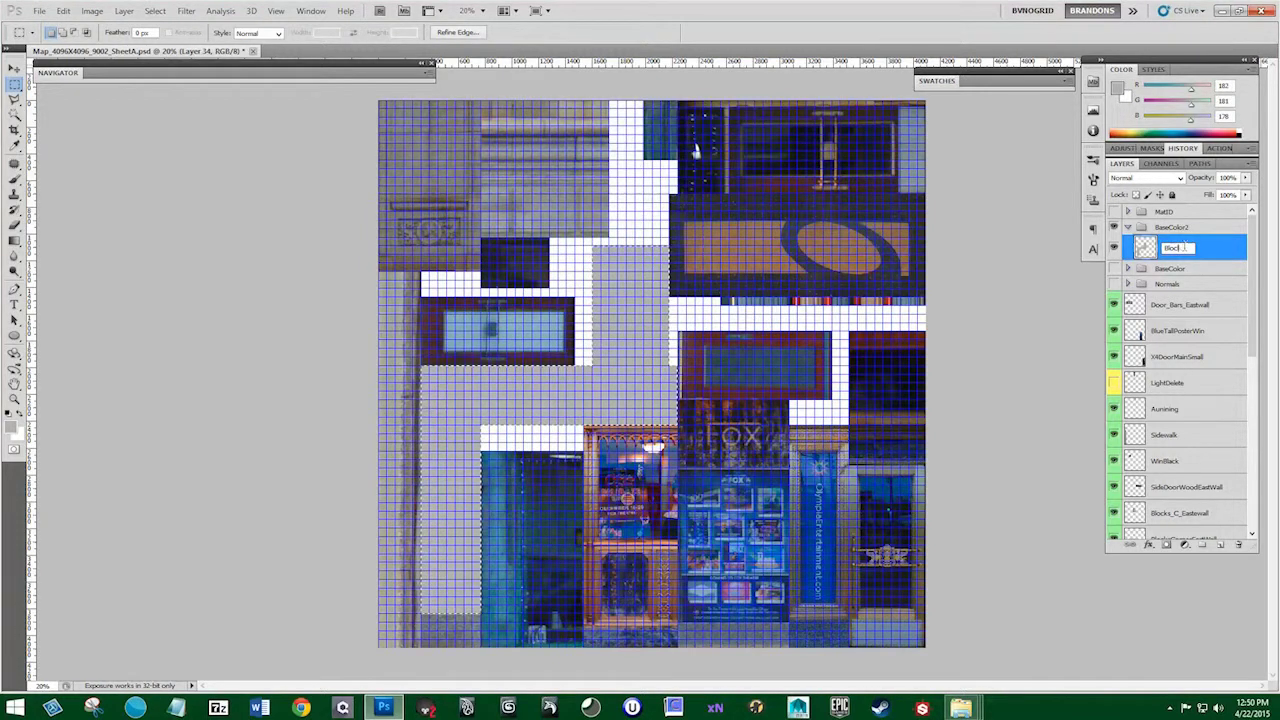
type("Walls")
key("Return")
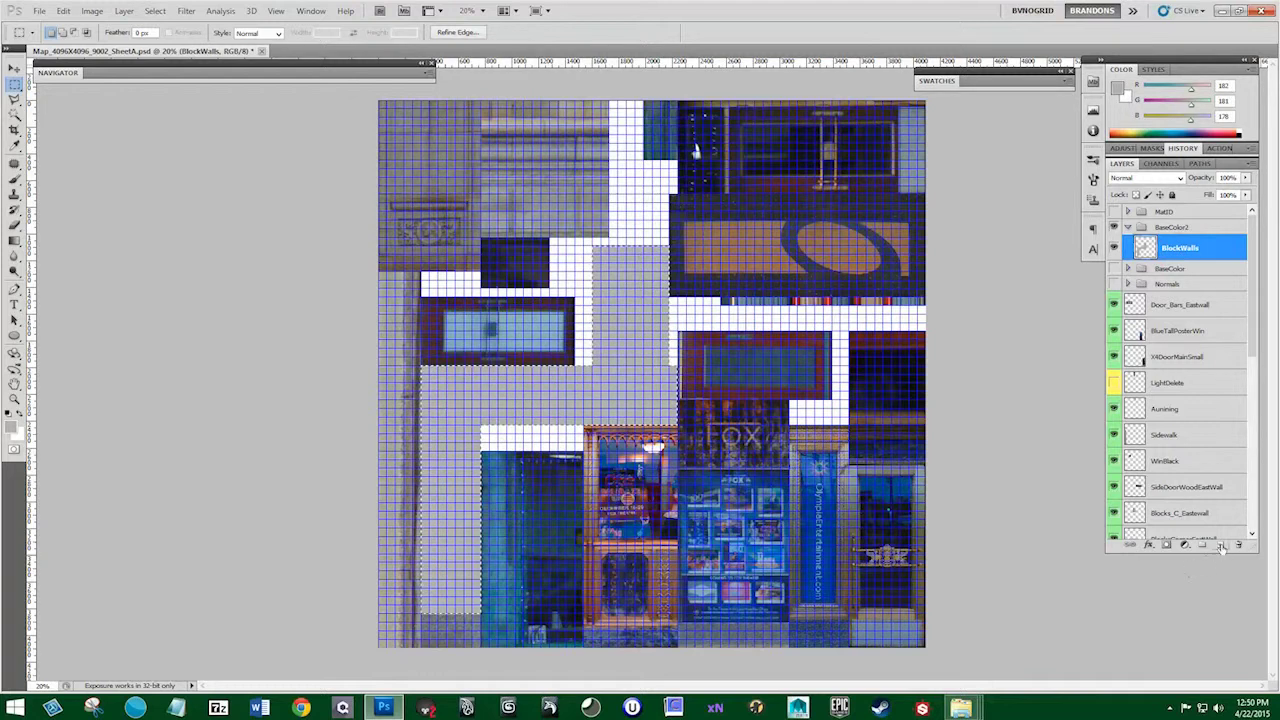
On a new layer above BlockWalls, fill the narrow sidewalk strip with its own sampled colour, RGB 163, 164, 150
left_click(1220, 544)
scroll(433, 387, "up", 2)
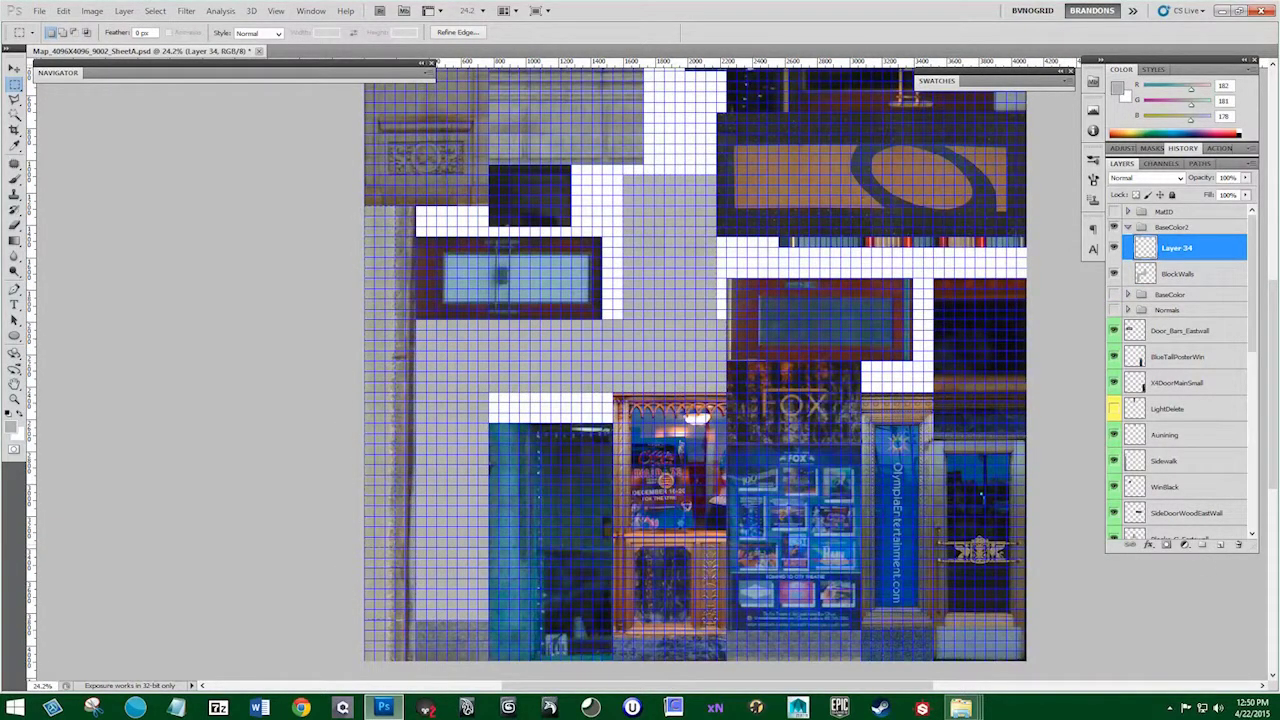
key("i")
left_click(389, 272)
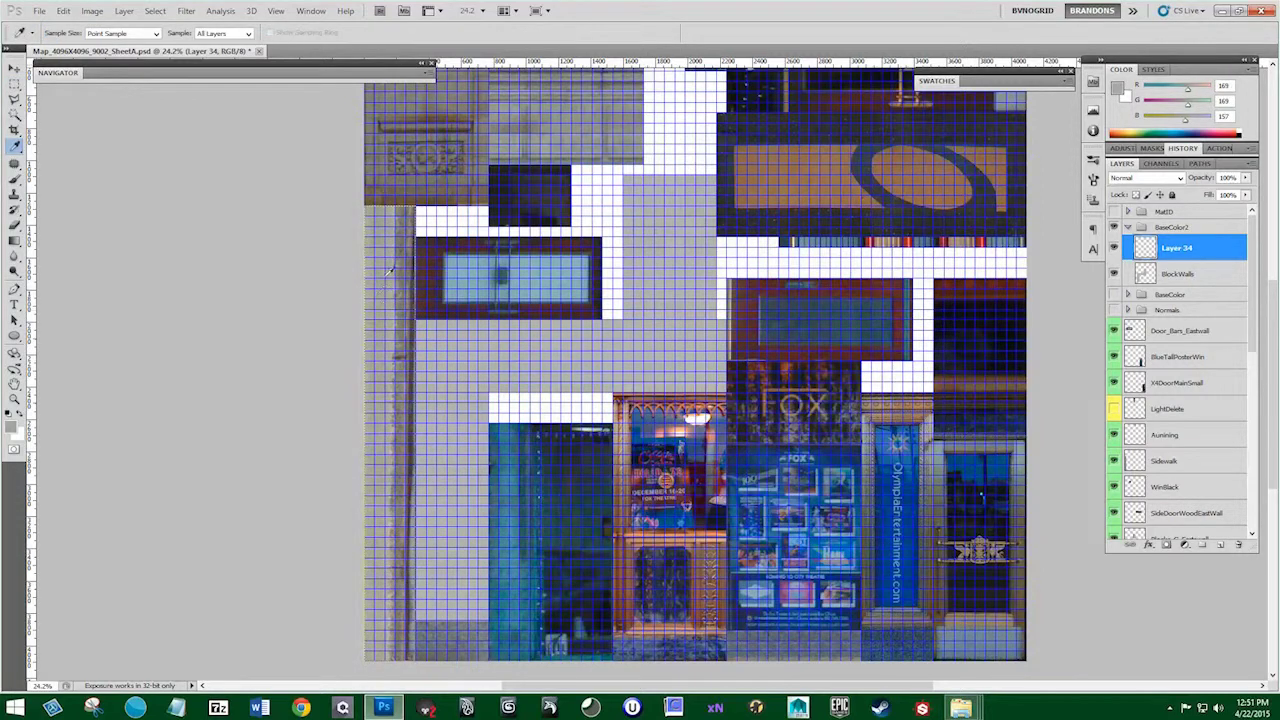
left_click(386, 287)
key("alt+BackSpace")
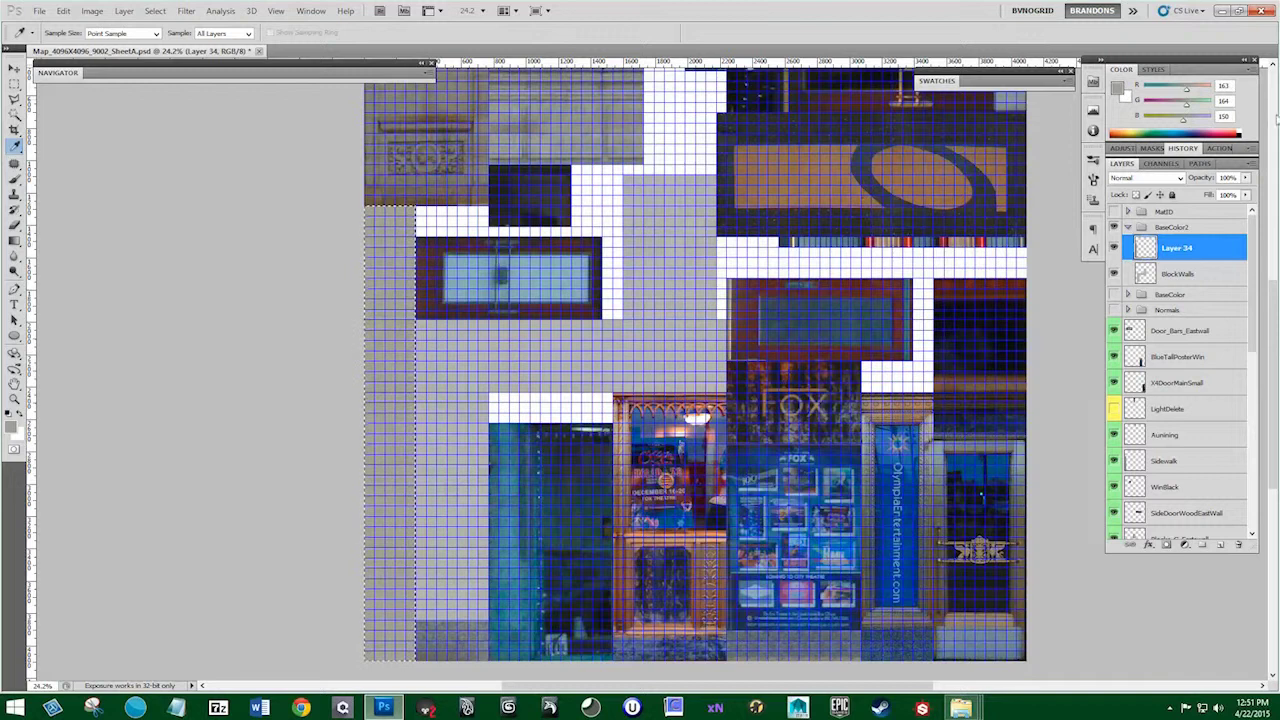
Rename the layer holding the strip's fill as Sidewalk
double_click(1174, 248)
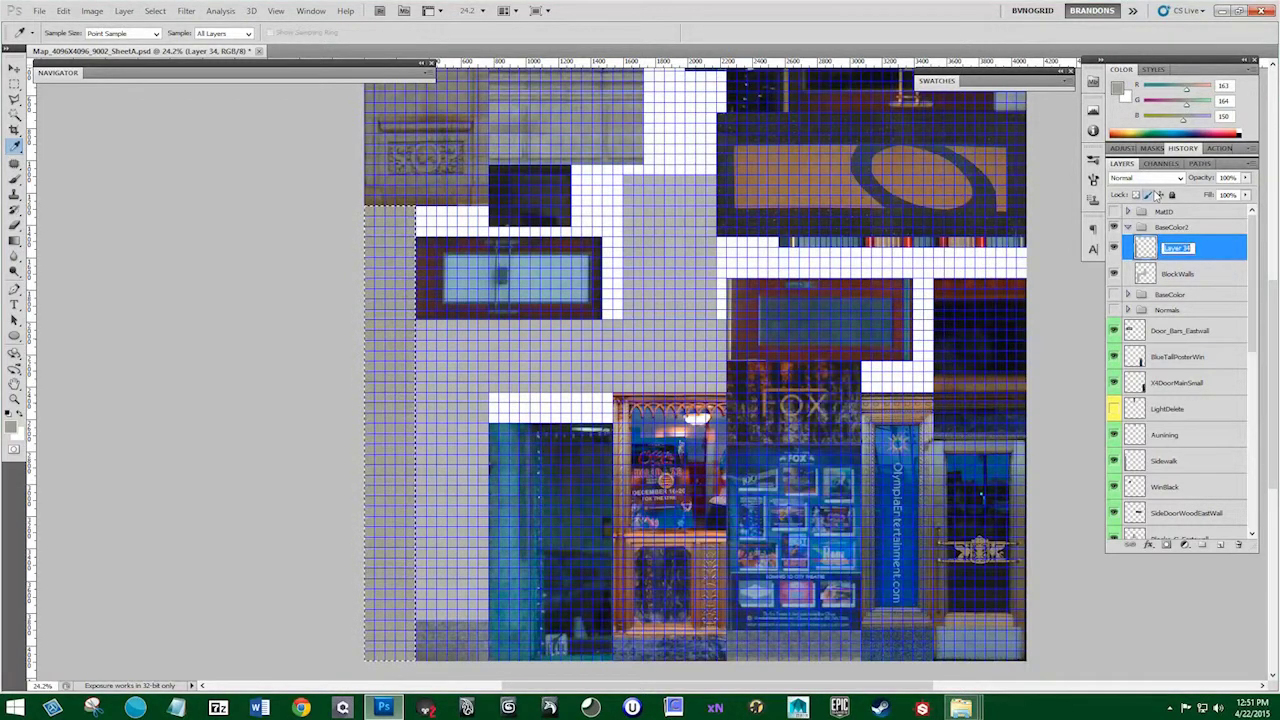
type("Sidewalk1")
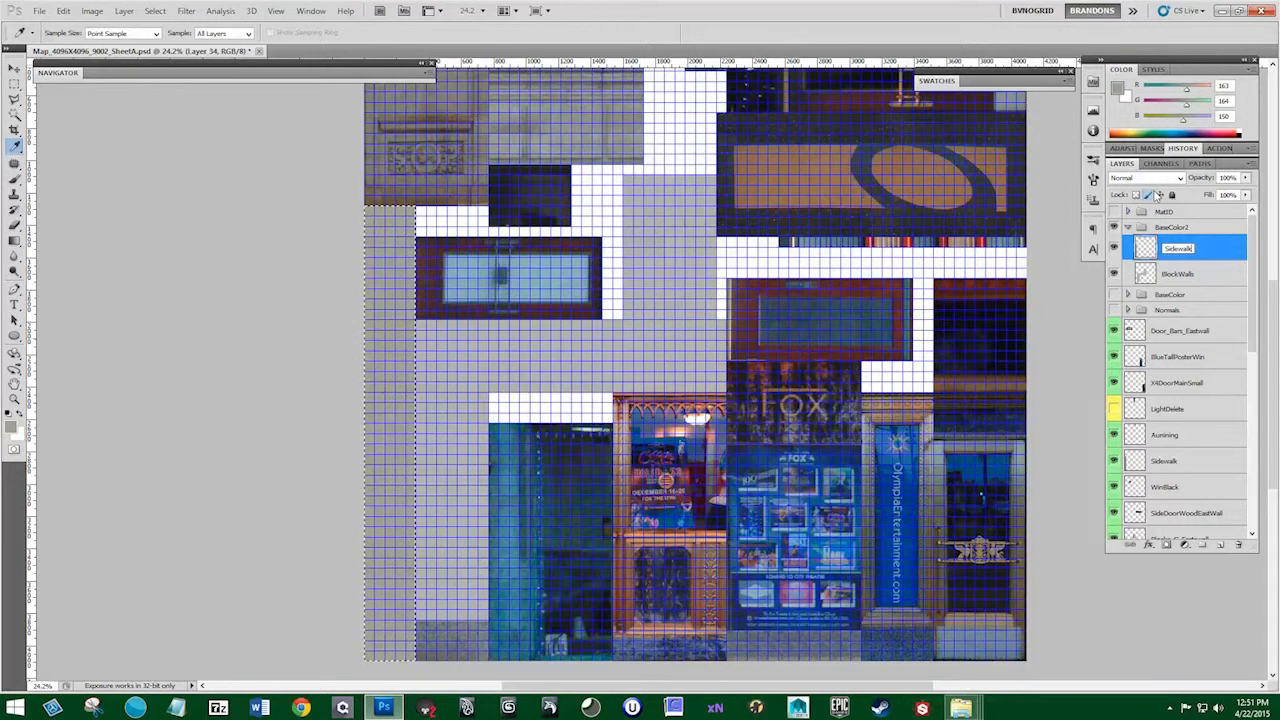
key("Return")
On a new layer above Sidewalk, fill the carved stone block in the sheet's upper-left corner with its sampled colour, RGB 129, 125, 114
left_click(1221, 545)
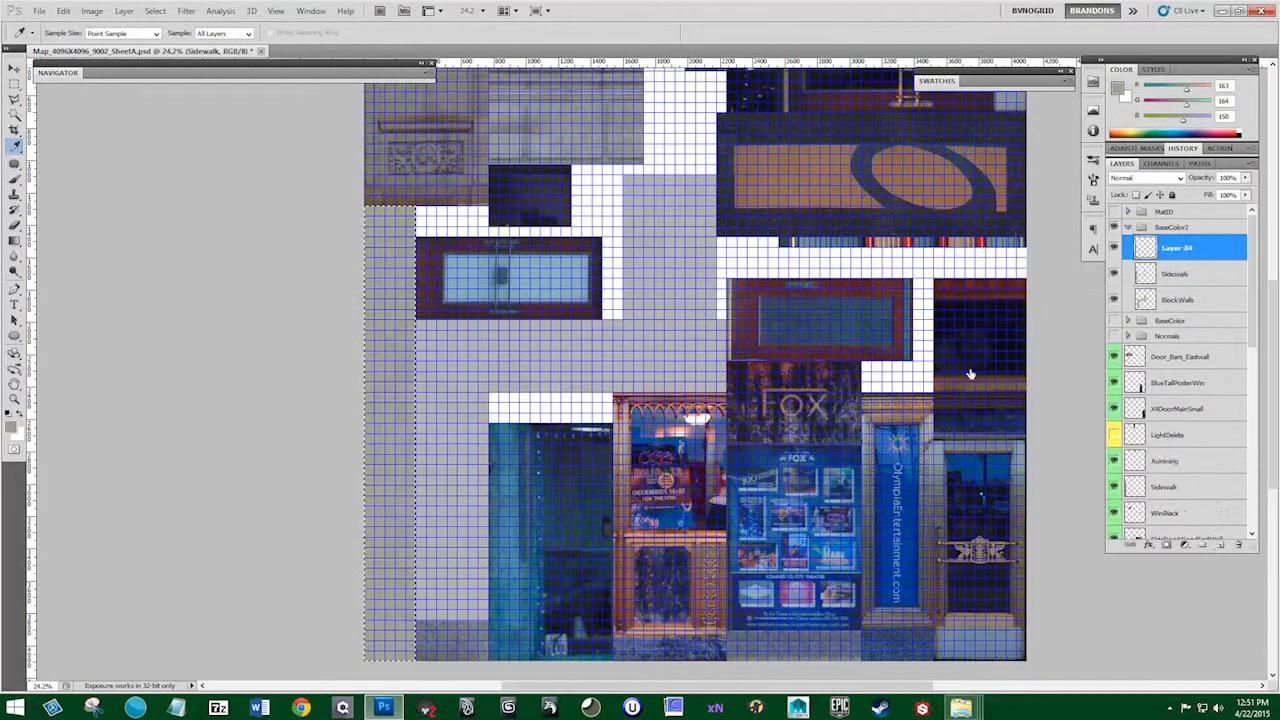
scroll(494, 189, "up", 3)
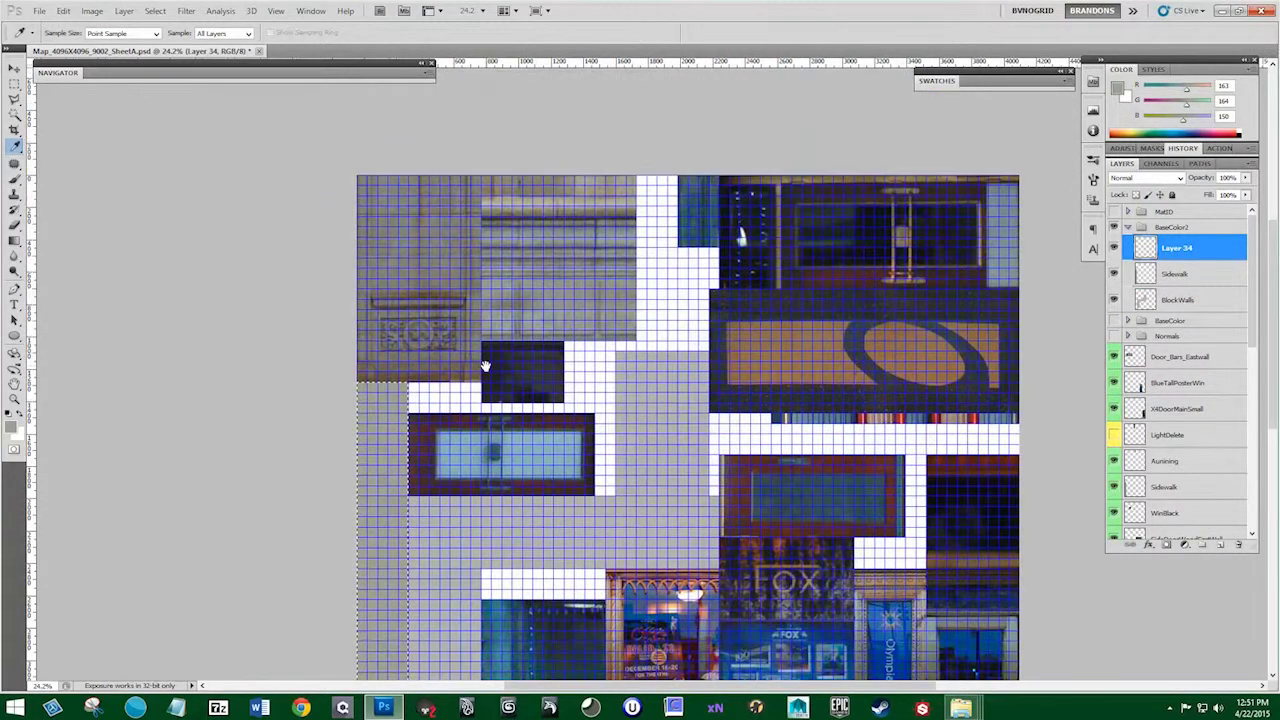
left_click(461, 268)
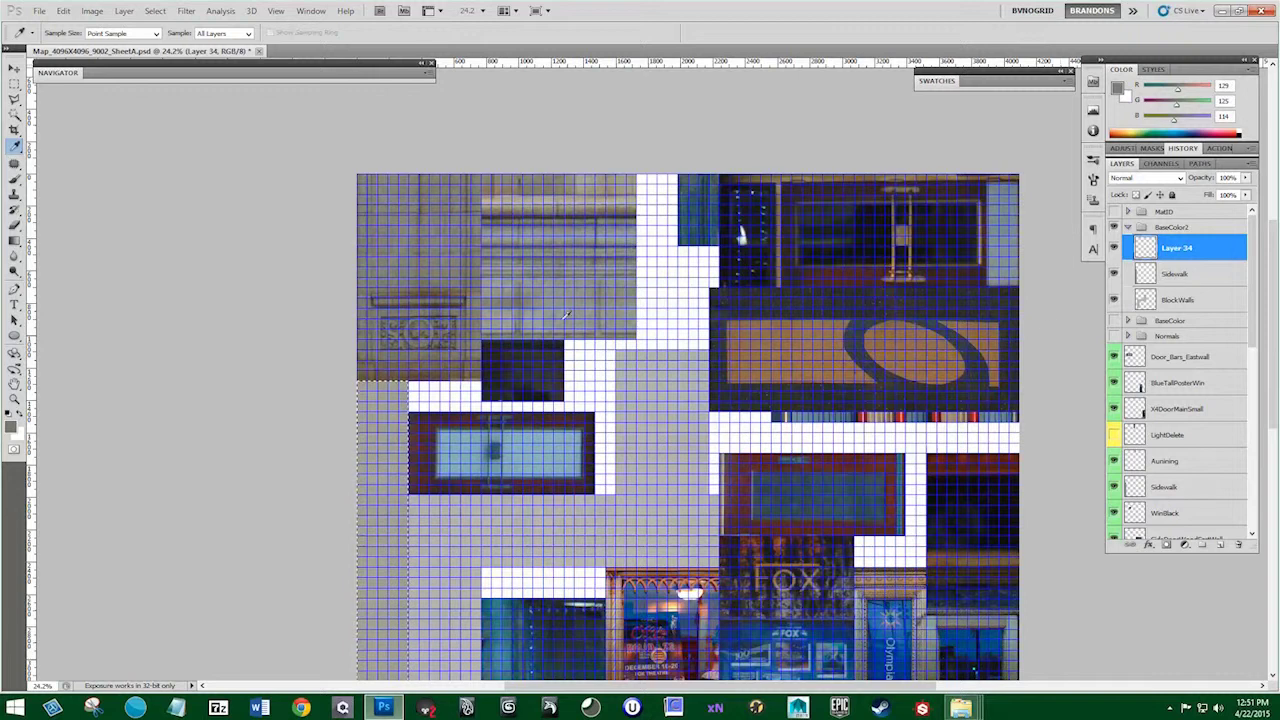
left_click(14, 86)
left_click_drag(358, 255, 481, 357)
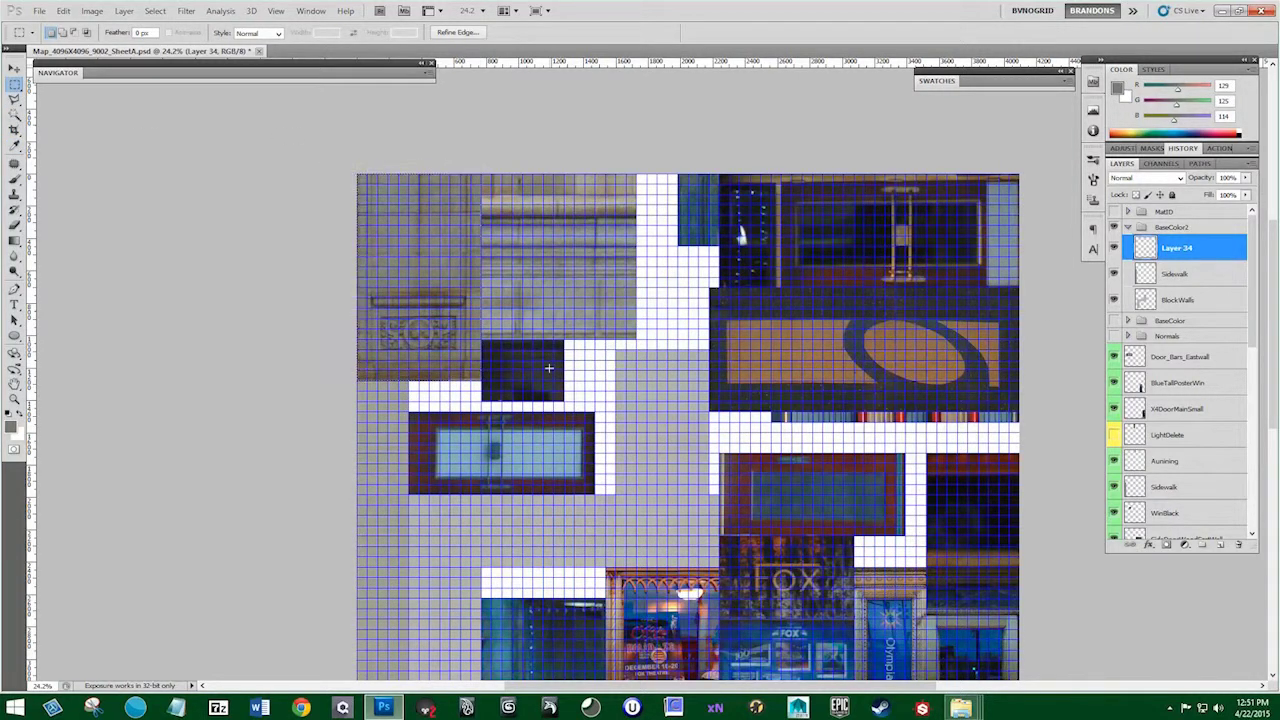
key("alt+BackSpace")
Rename the layer holding the corner block's fill as TopLeftDetailBlock
double_click(1170, 248)
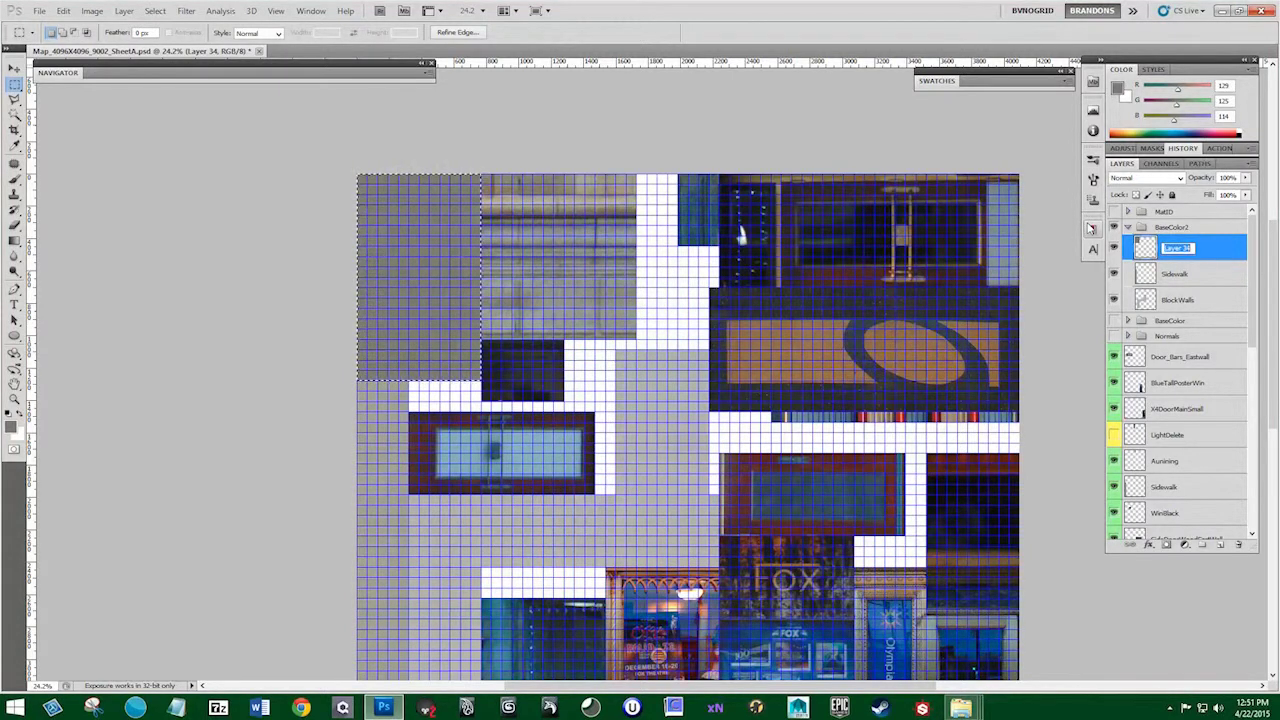
type("TopLeft")
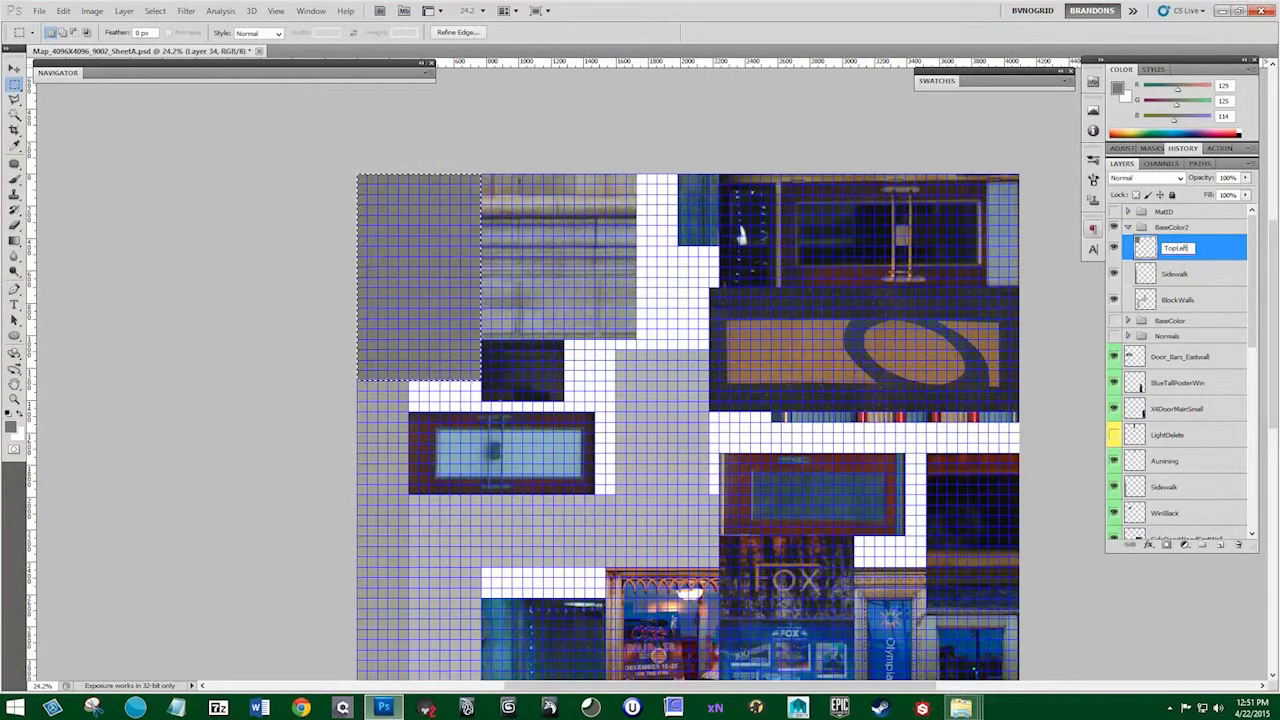
type("2")
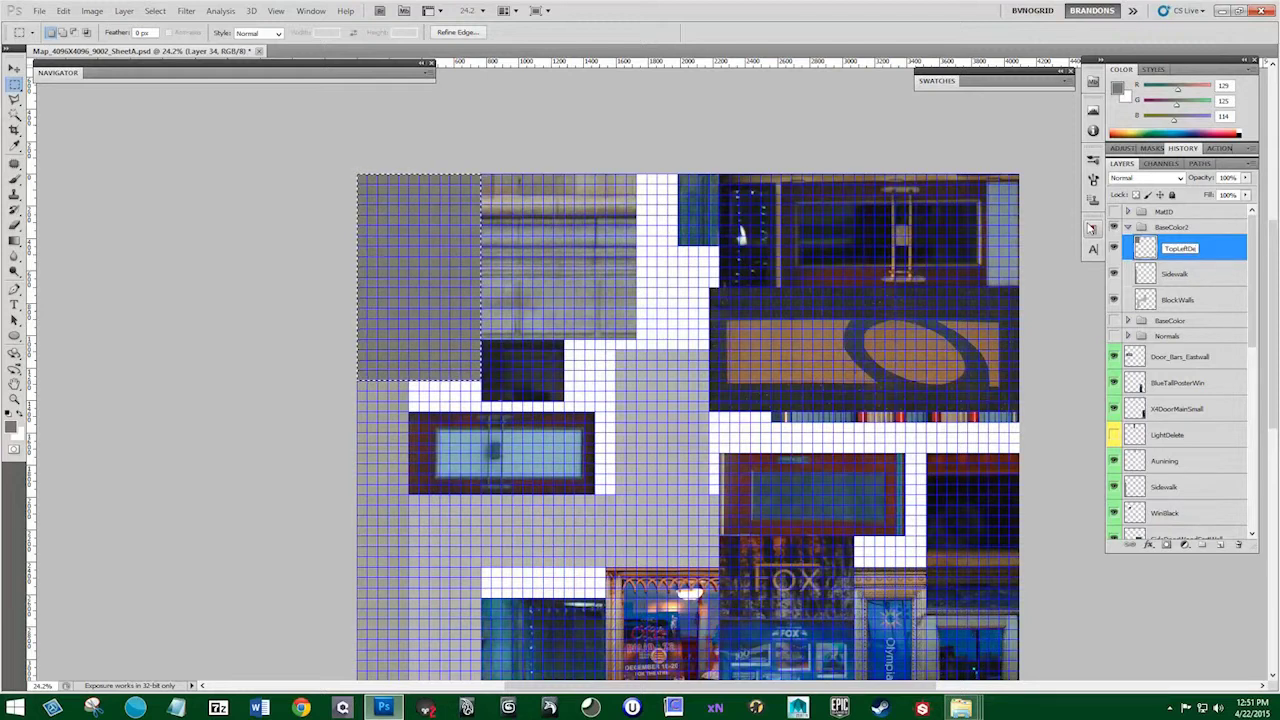
type("etailBlock")
key("Return")
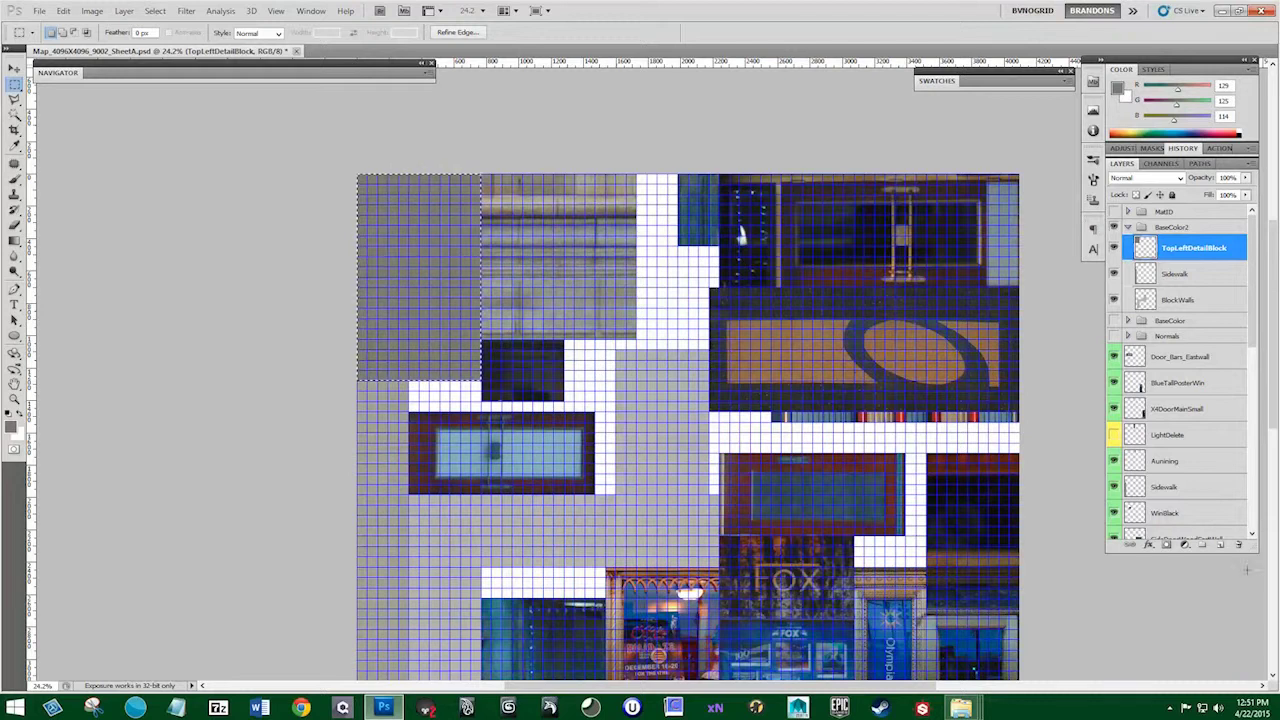
On a new layer above TopLeftDetailBlock, fill the moulded stone block beside the corner block with its sampled colour, RGB 154, 147, 136
left_click(1220, 545)
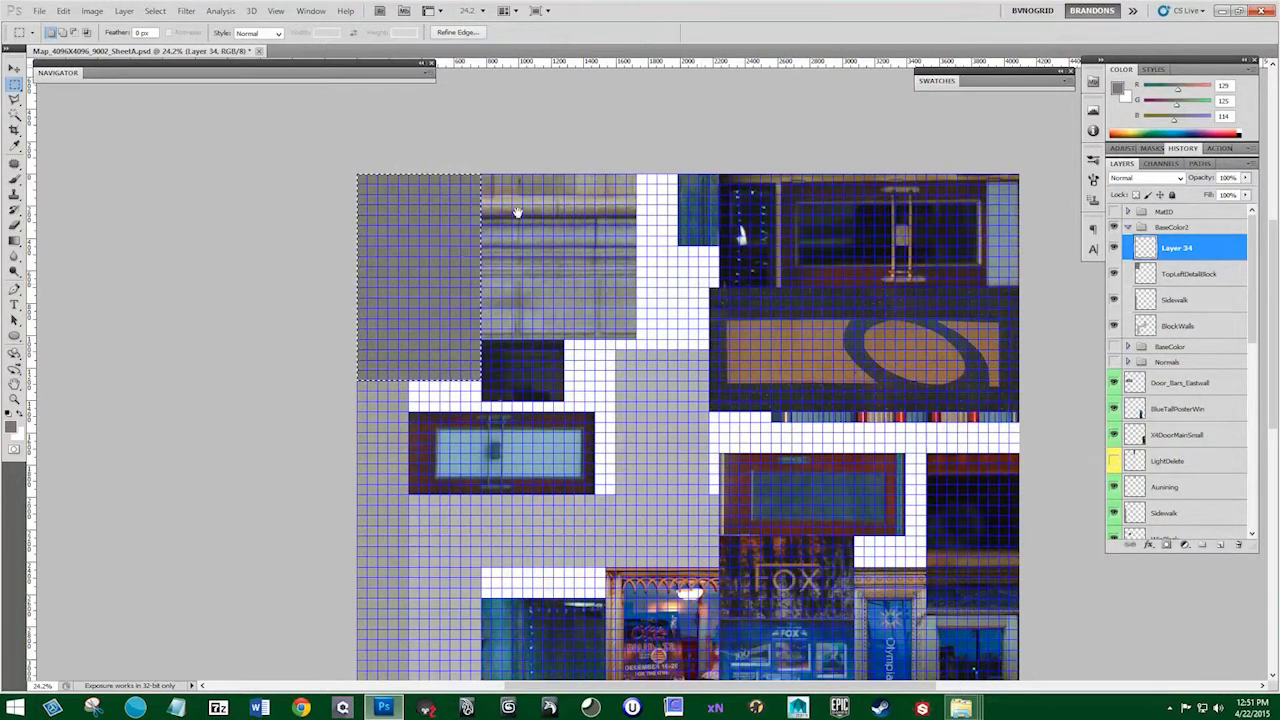
left_click_drag(514, 208, 380, 188)
key("ctrl+d")
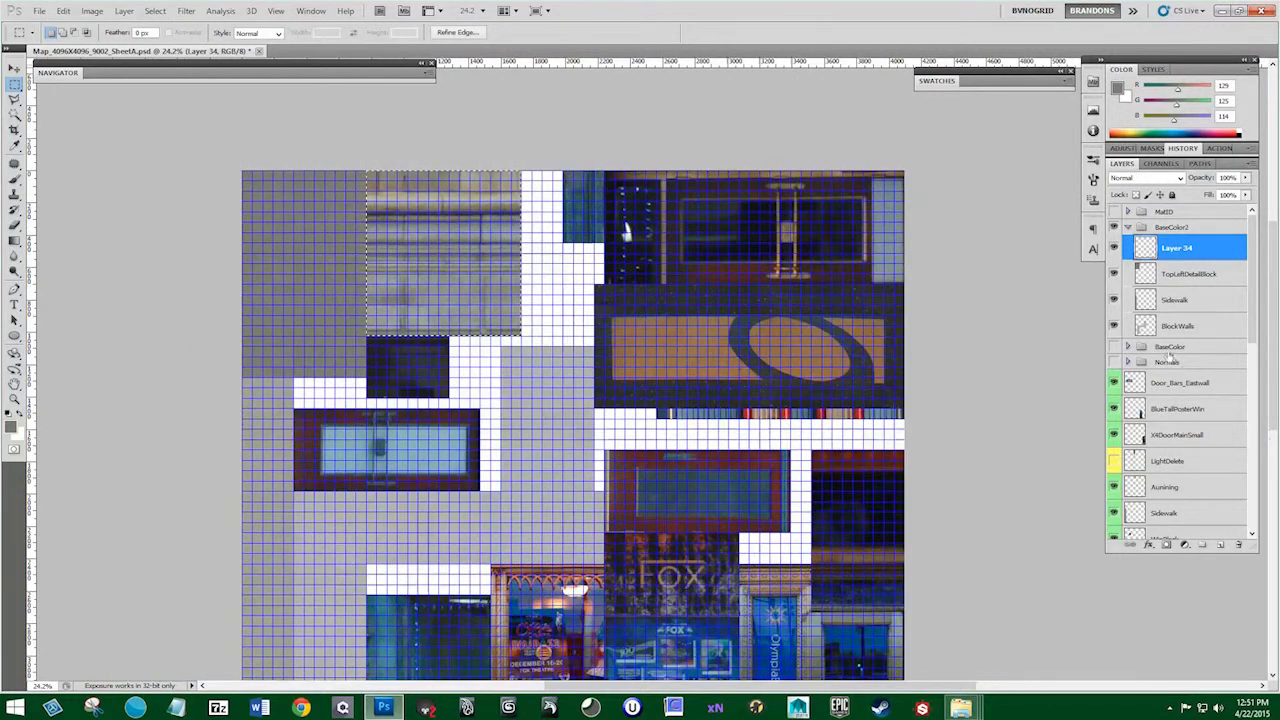
left_click(15, 145)
left_click(502, 296)
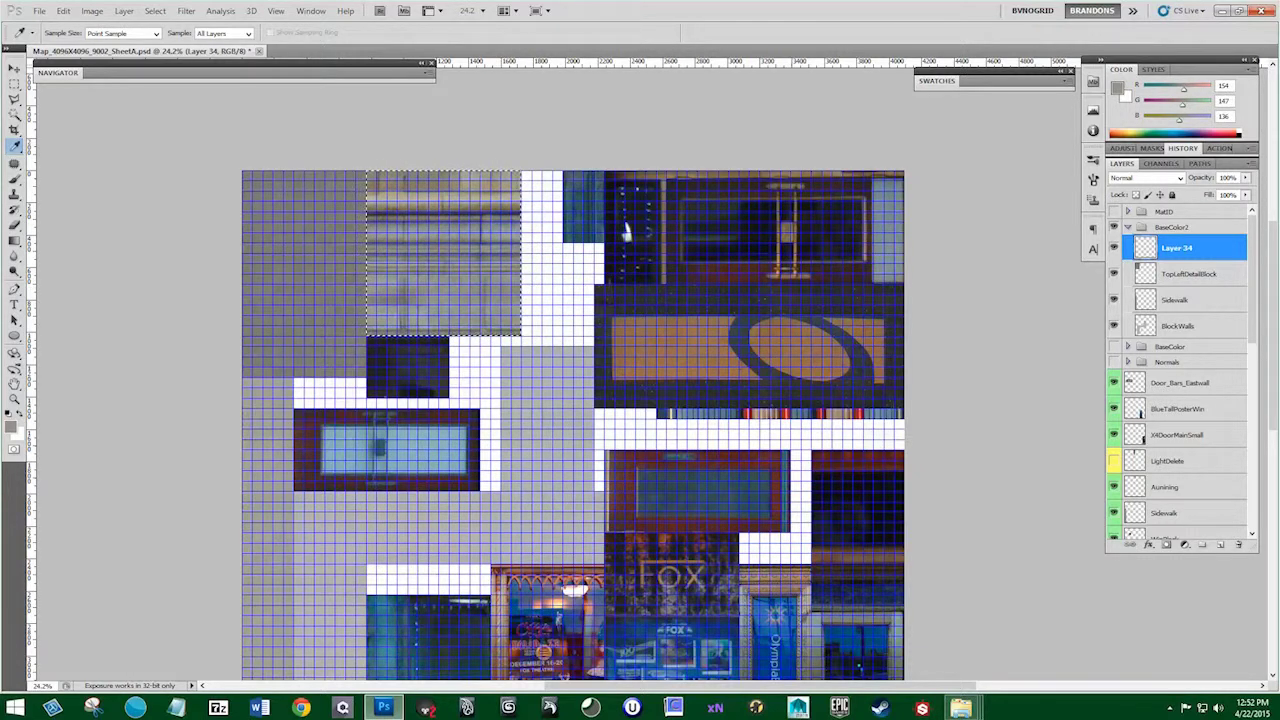
key("alt+BackSpace")
Rename the layer holding the moulded block's fill as BlockUShape
double_click(1180, 248)
type("BlockUShape")
key("Return")
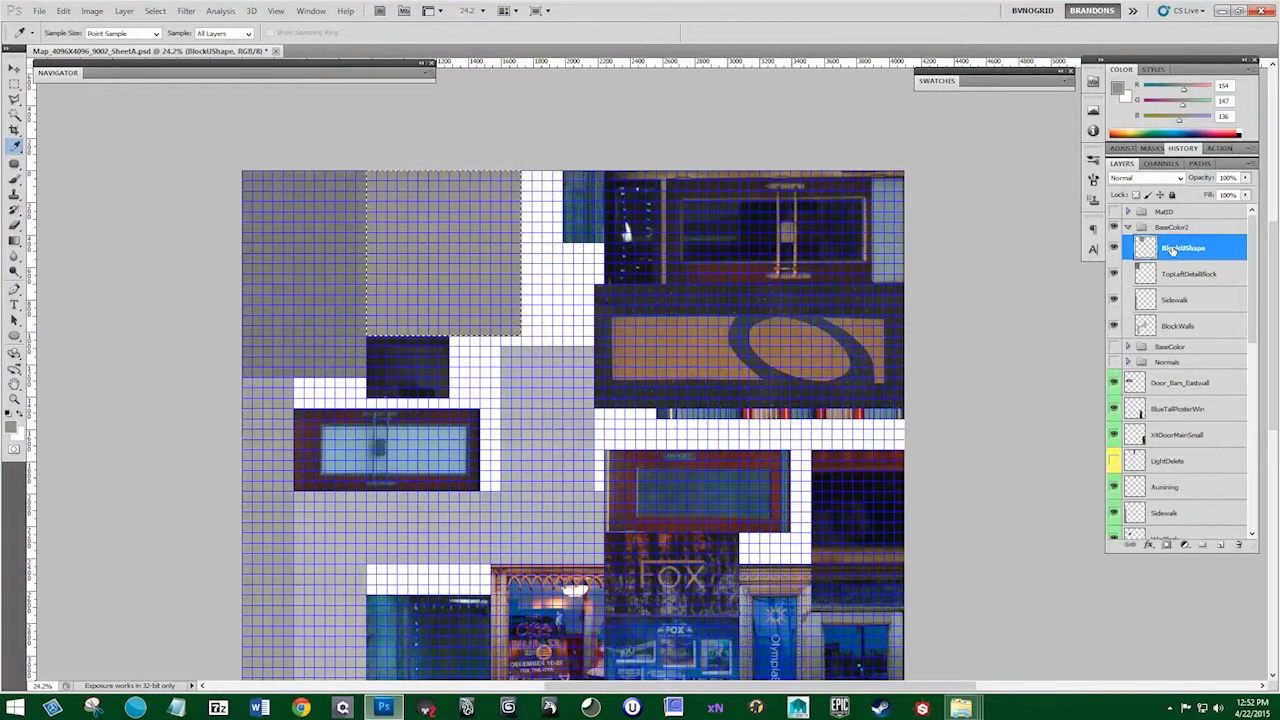
On a new layer above BlockUShape, fill the small dark rectangle below the moulded block with its sampled colour, RGB 58, 58, 58
left_click(1220, 545)
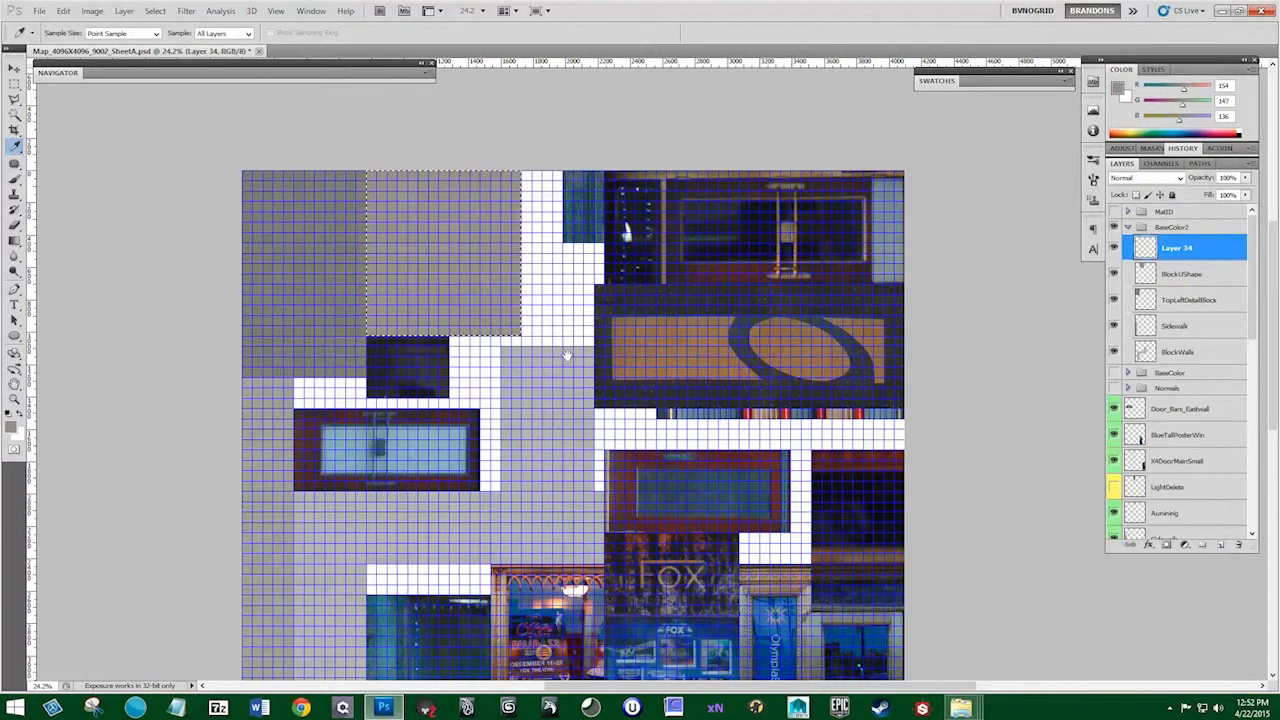
scroll(560, 380, "down", 2)
left_click(14, 90)
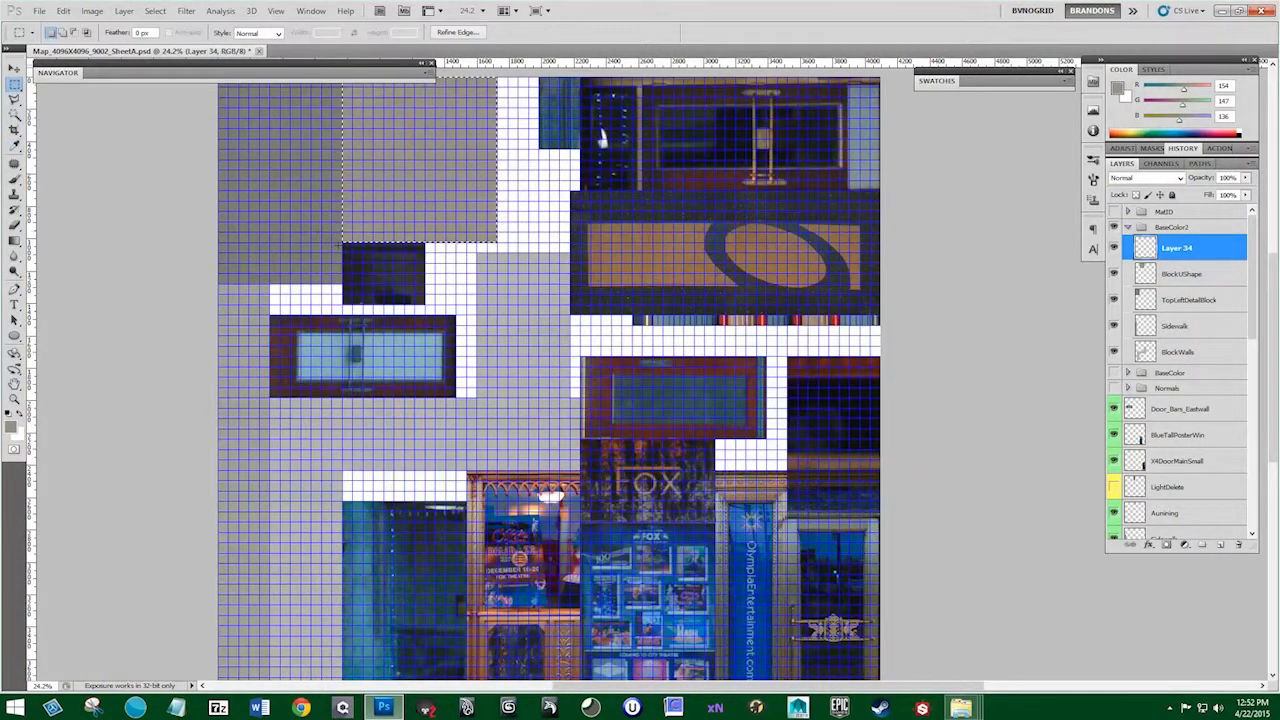
left_click_drag(343, 243, 426, 304)
left_click(14, 146)
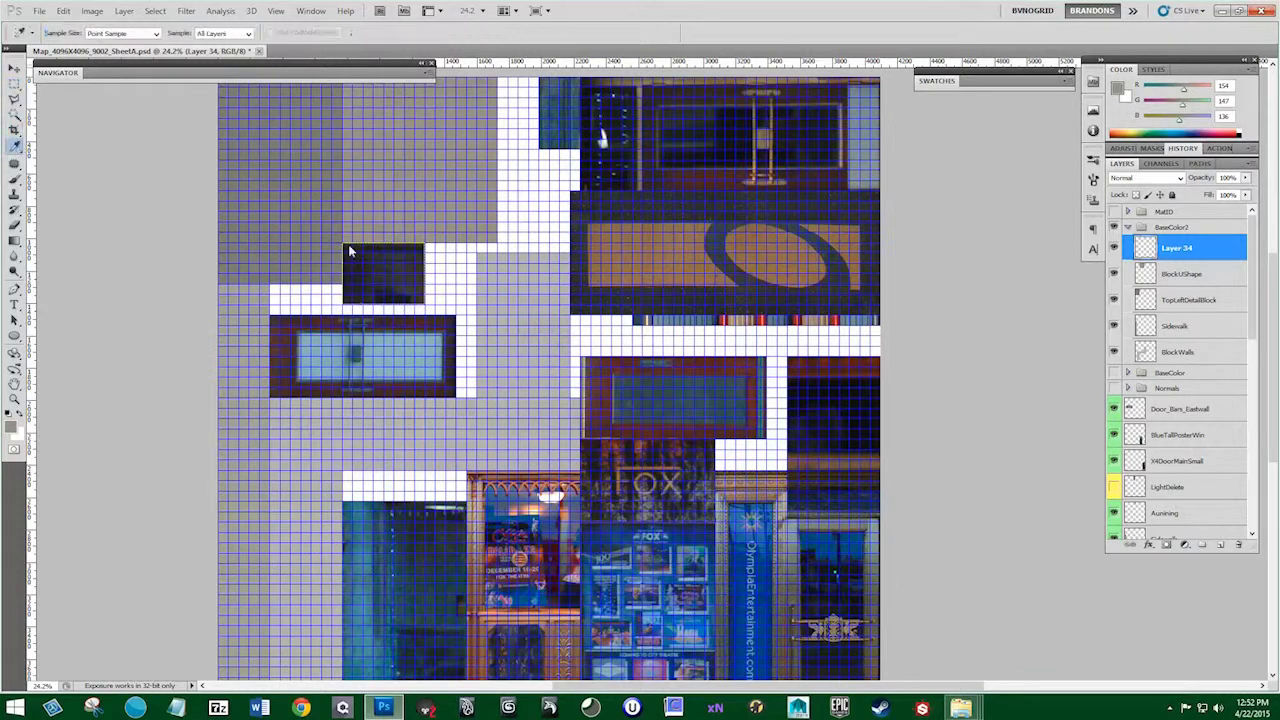
left_click(409, 278)
left_click(412, 273)
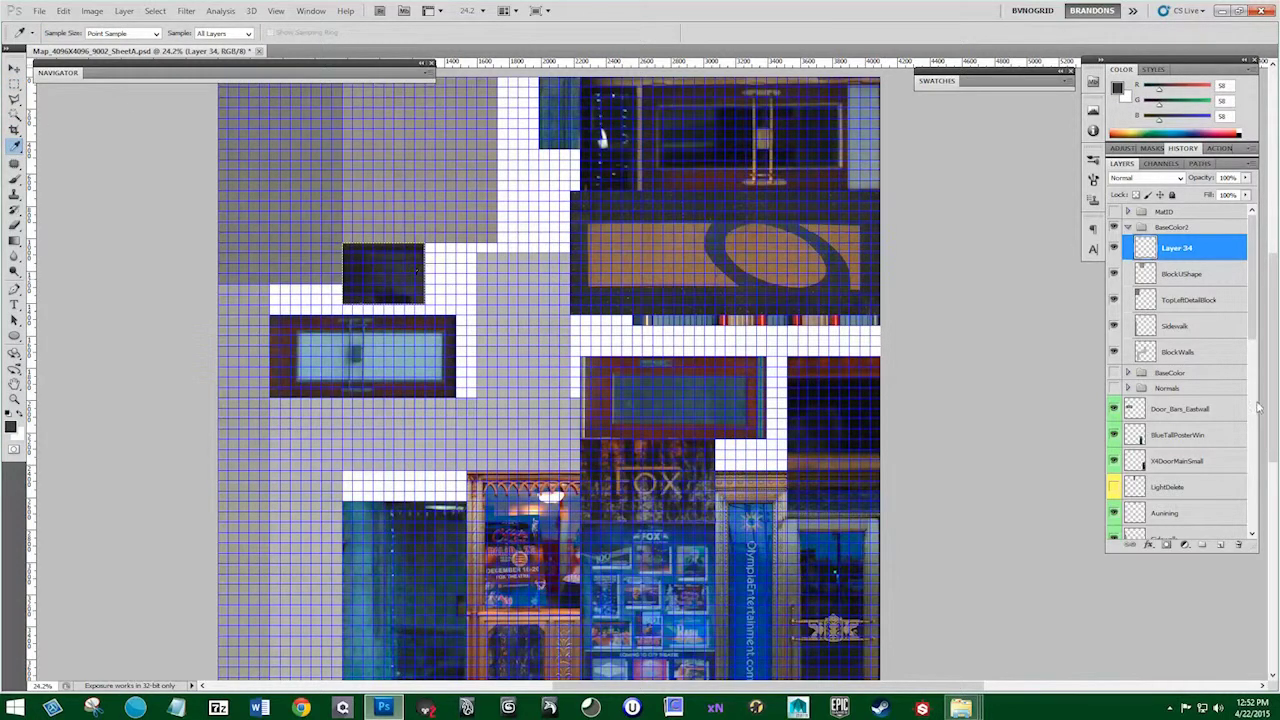
key("alt+BackSpace")
Rename the layer holding the dark rectangle's fill as SQBlack
double_click(1177, 248)
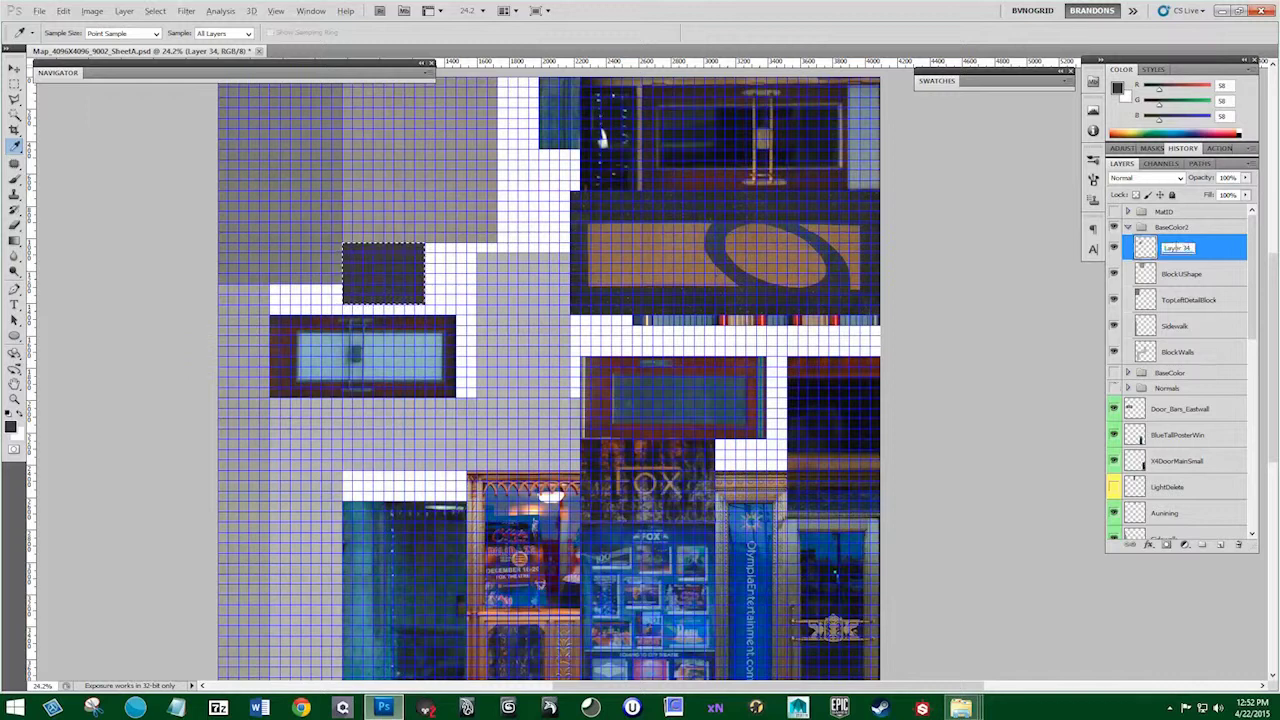
type("SQBlack")
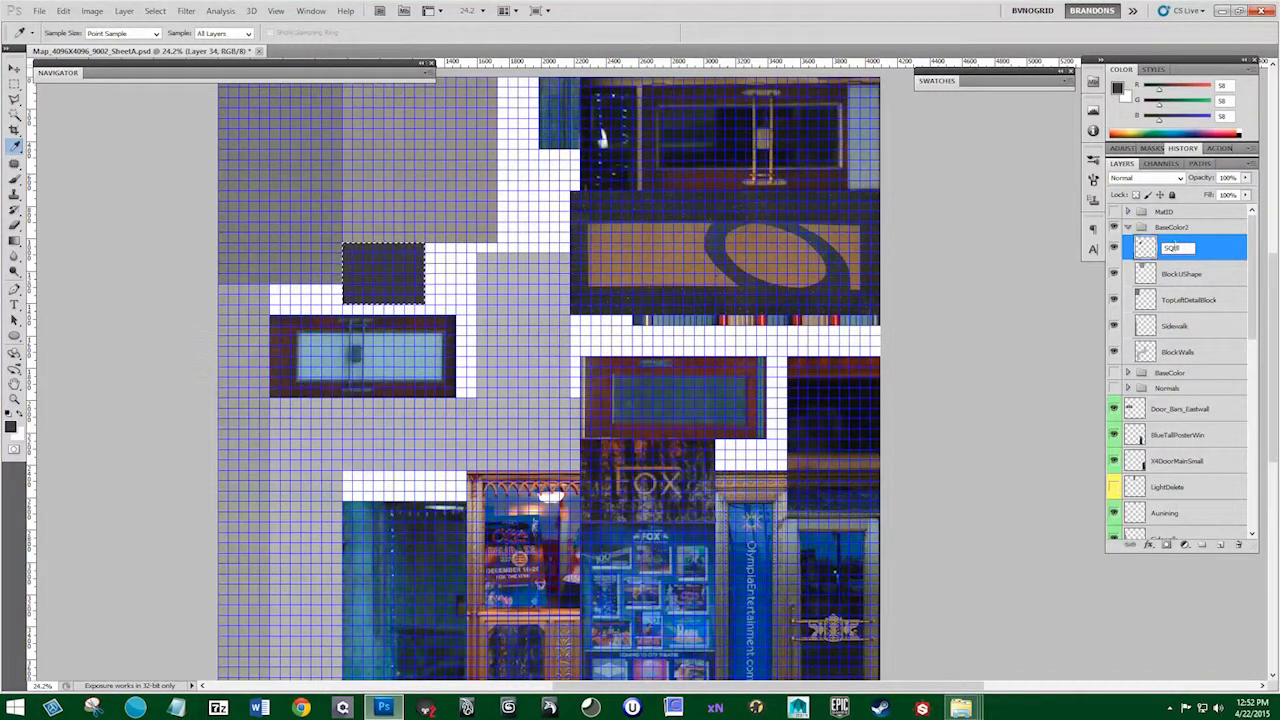
key("Return")
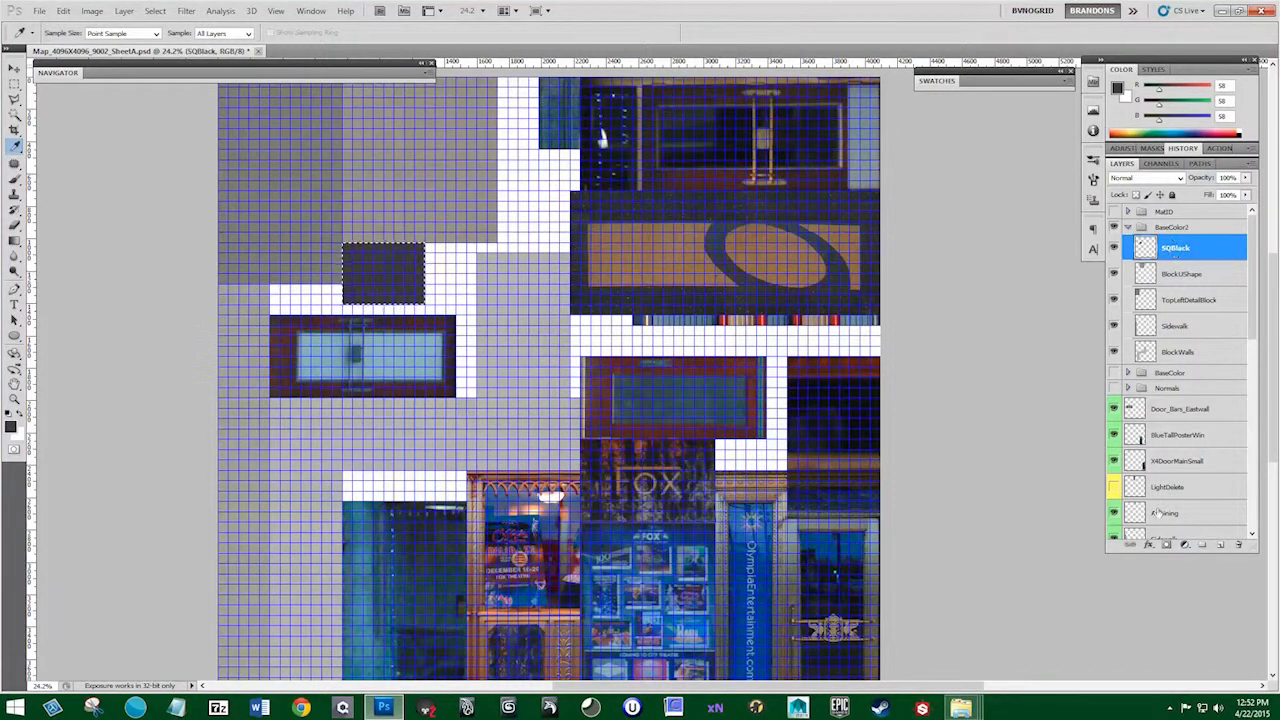
On a new layer above SQBlack, fill the small teal panel beside the shop door with its sampled colour, RGB 51, 76, 81
left_click(1220, 545)
left_click_drag(751, 273, 636, 413)
left_click(440, 193)
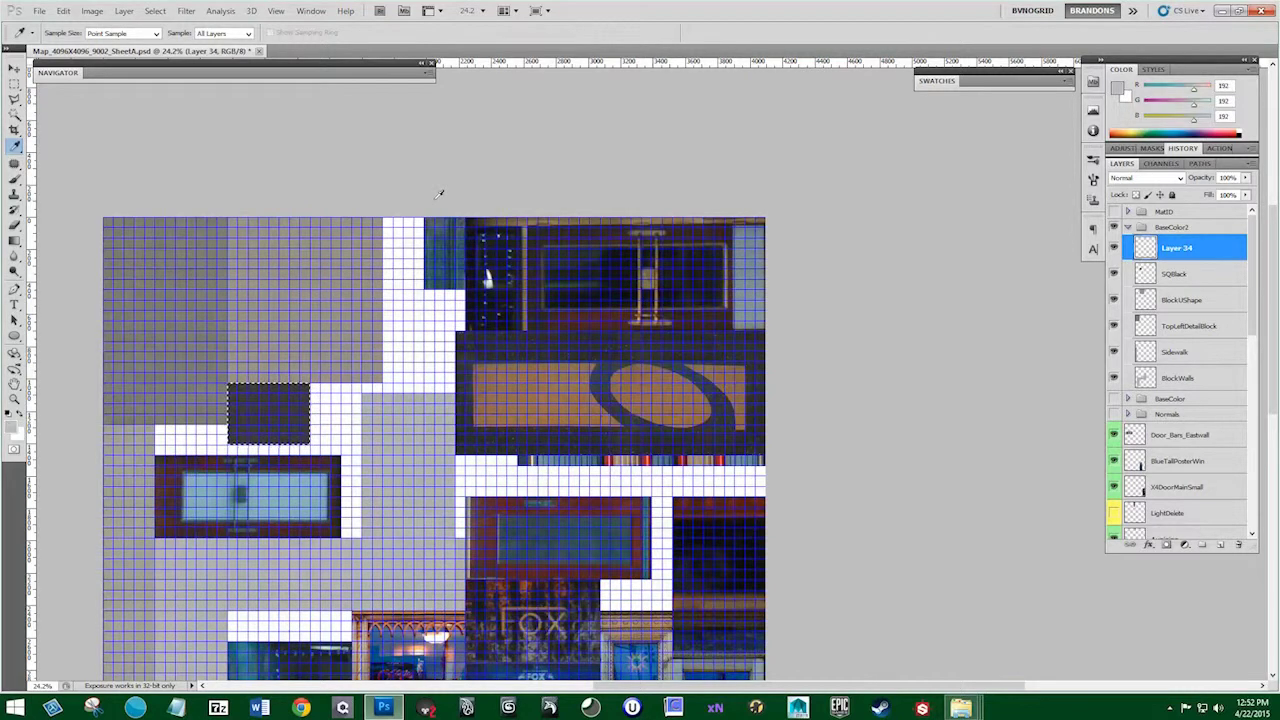
key("m")
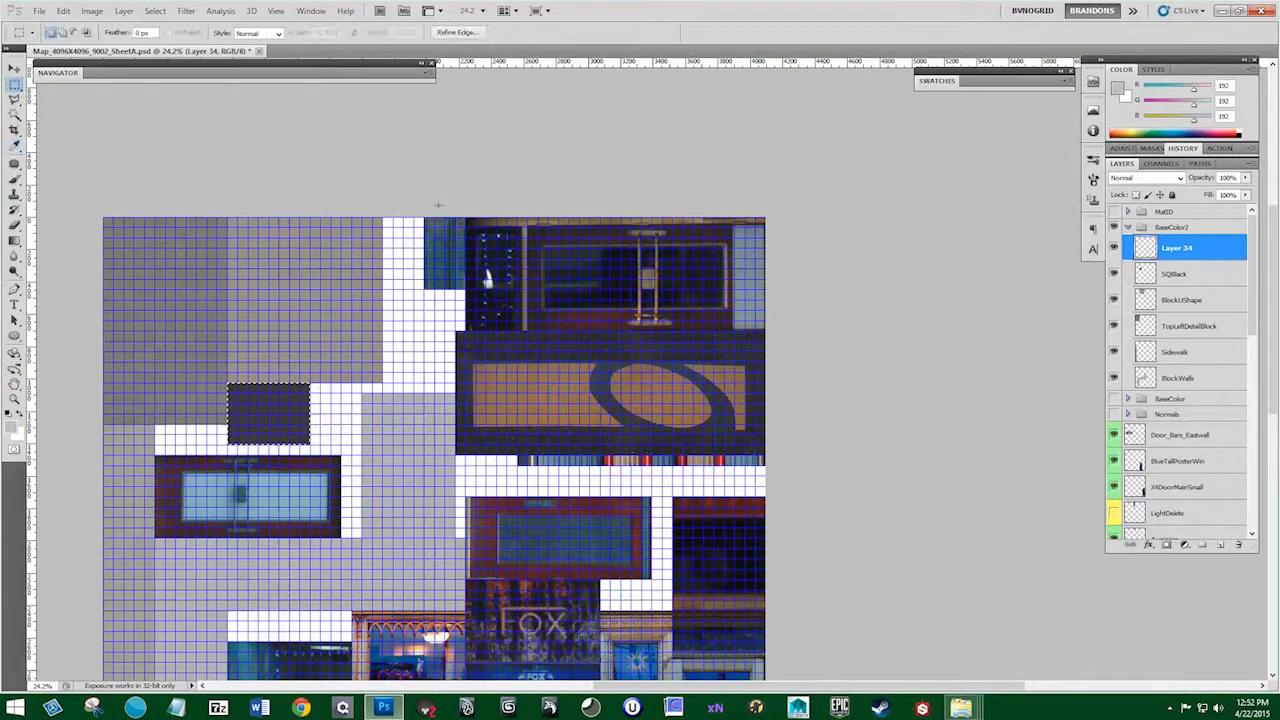
key("ctrl+d")
key("i")
left_click(441, 238)
key("alt+BackSpace")
Rename the layer holding the teal panel's fill as GreenSmallBase
double_click(1190, 250)
type("Green")
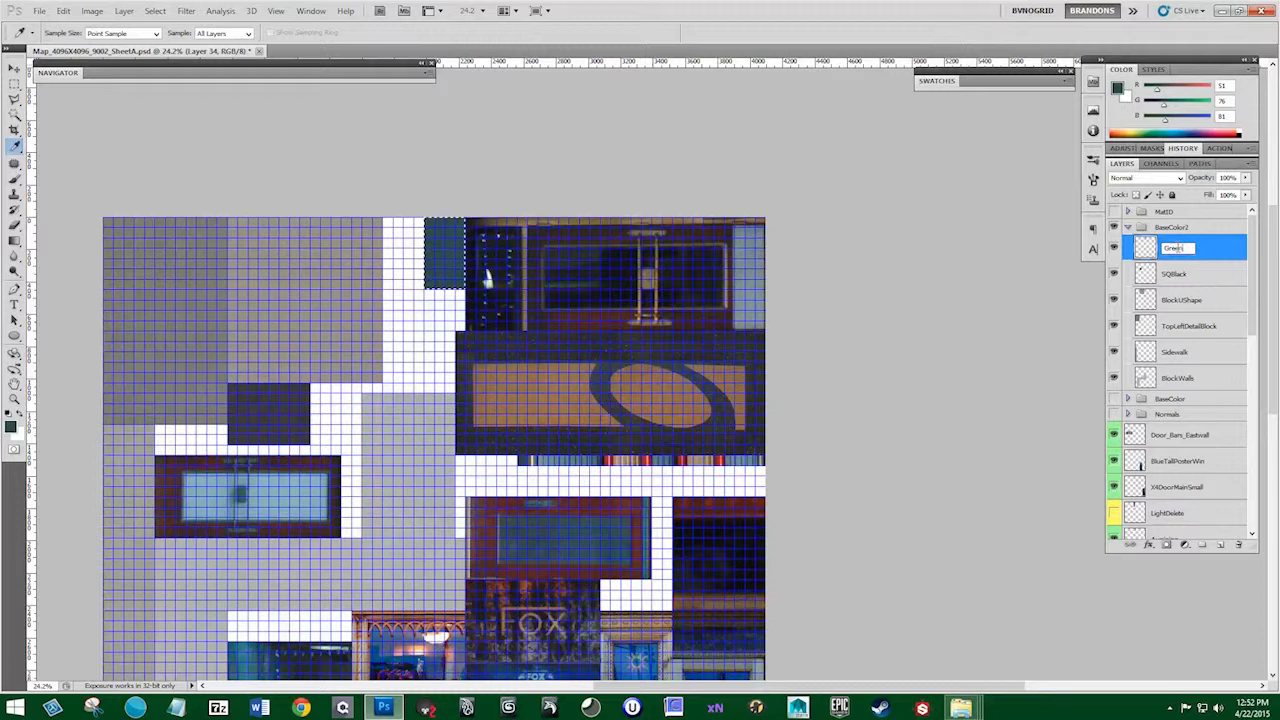
type("SmallBase")
key("Return")
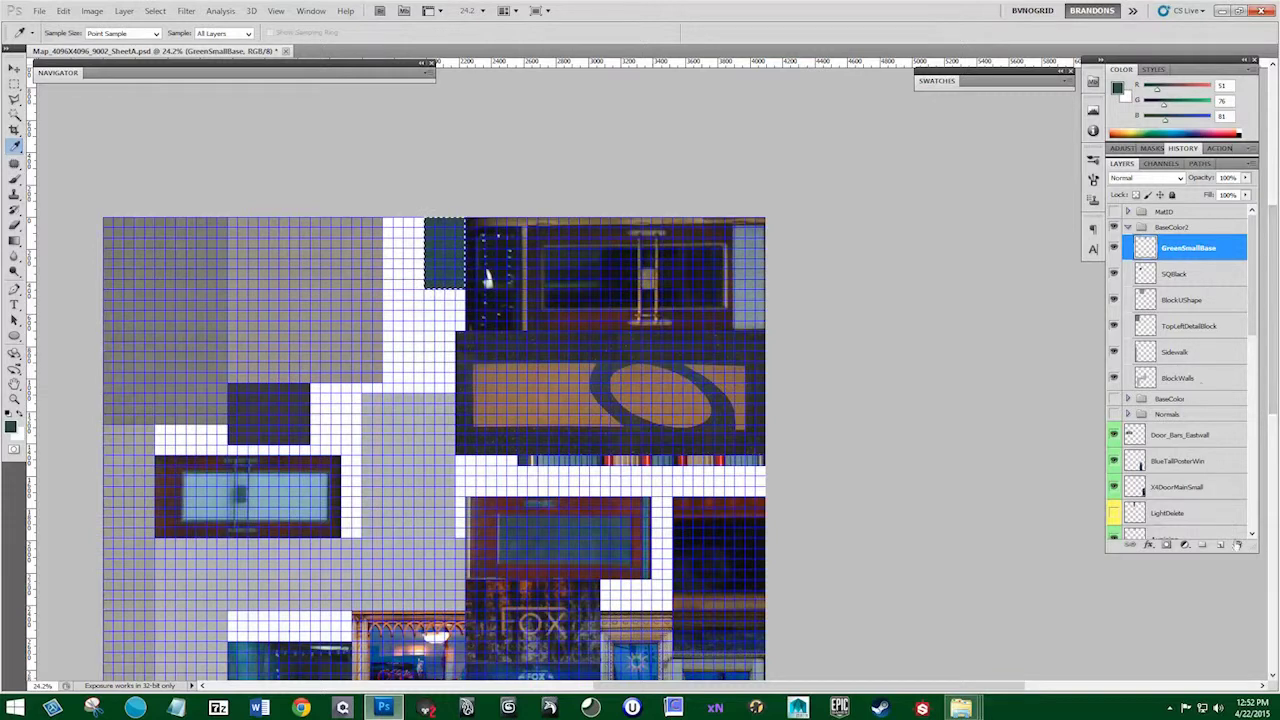
Add a new layer above GreenSmallBase and hide the grid over the shop door texture
left_click(1220, 545)
left_click(14, 84)
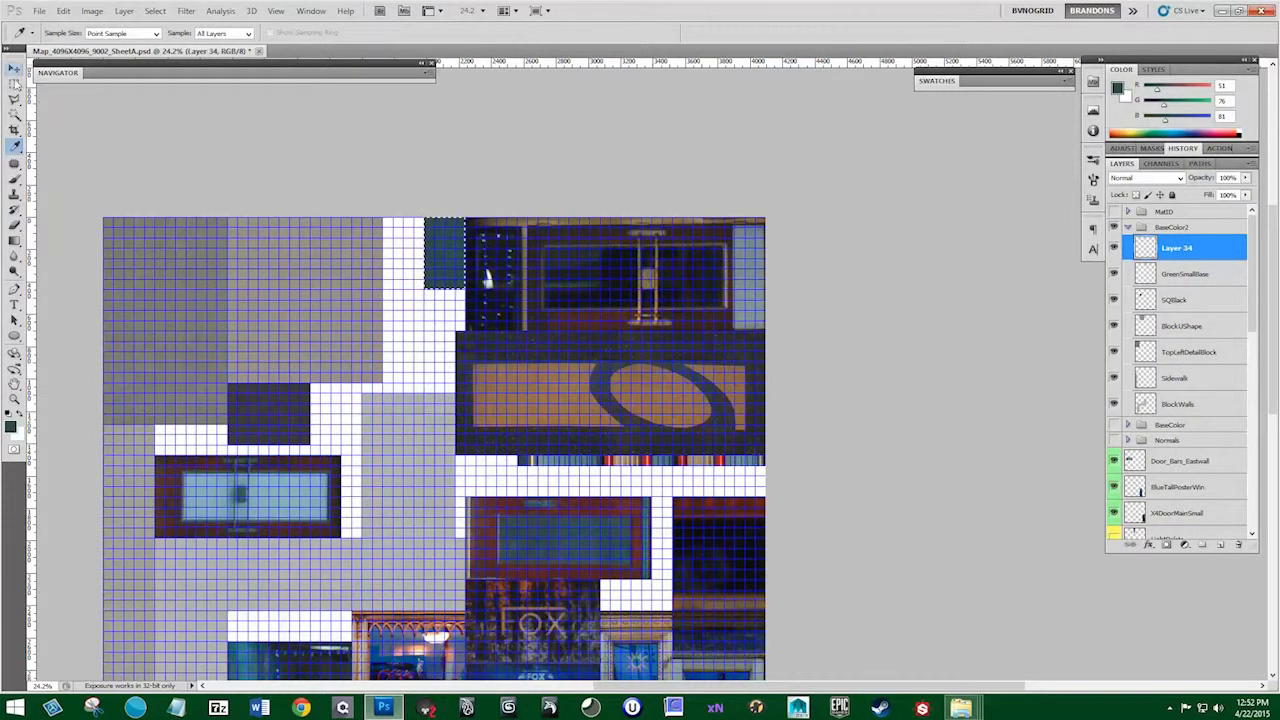
left_click(450, 171)
scroll(638, 232, "up", 4)
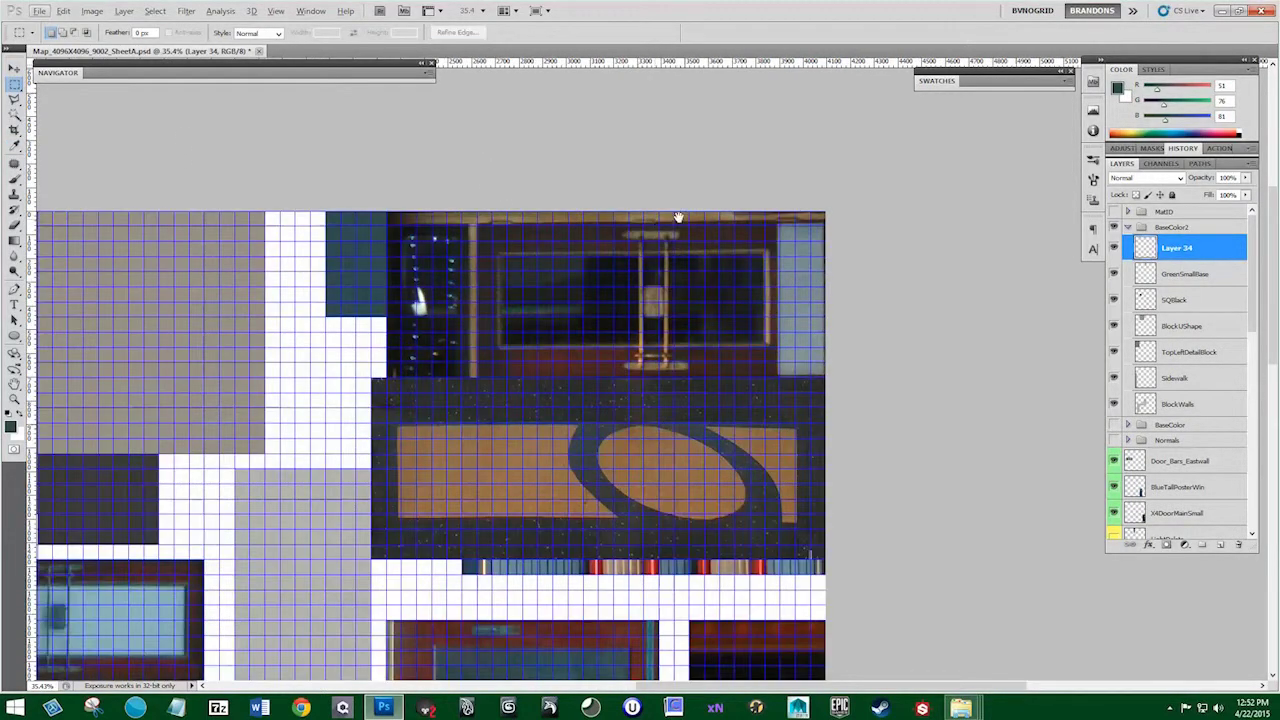
left_click_drag(676, 218, 626, 258)
scroll(585, 276, "up", 2)
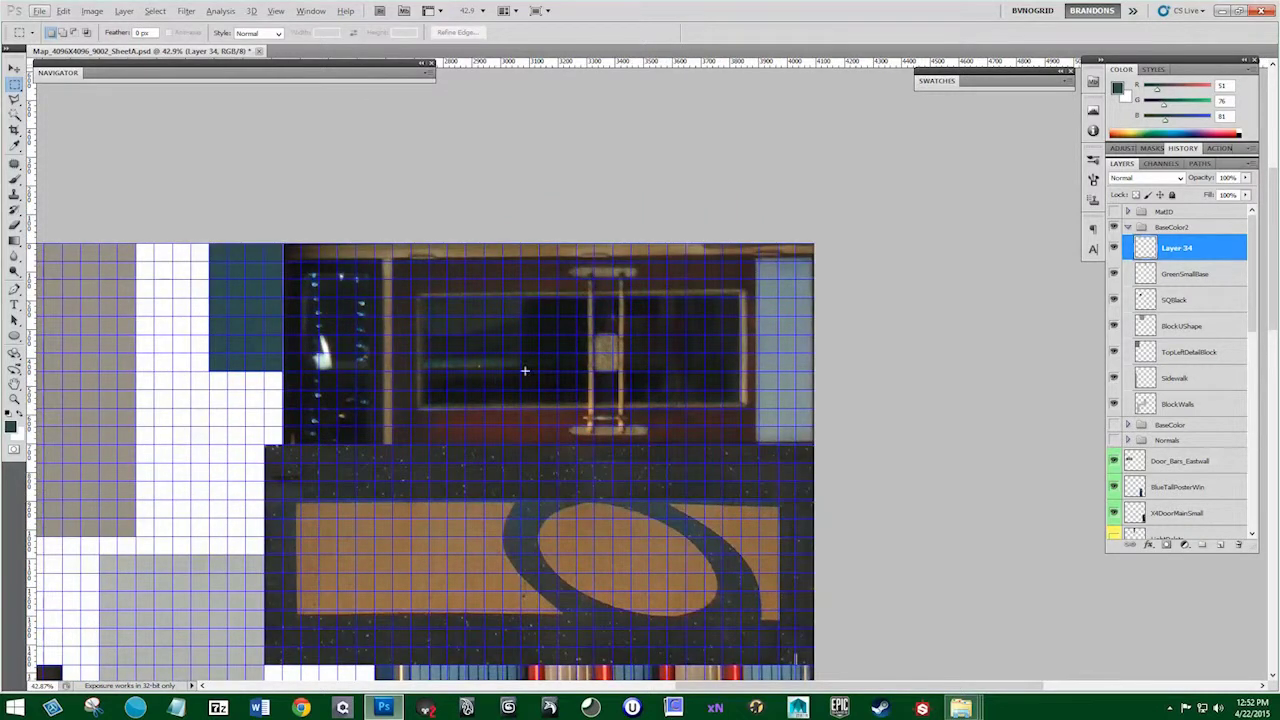
left_click_drag(283, 243, 846, 254)
left_click(275, 11)
left_click(309, 196)
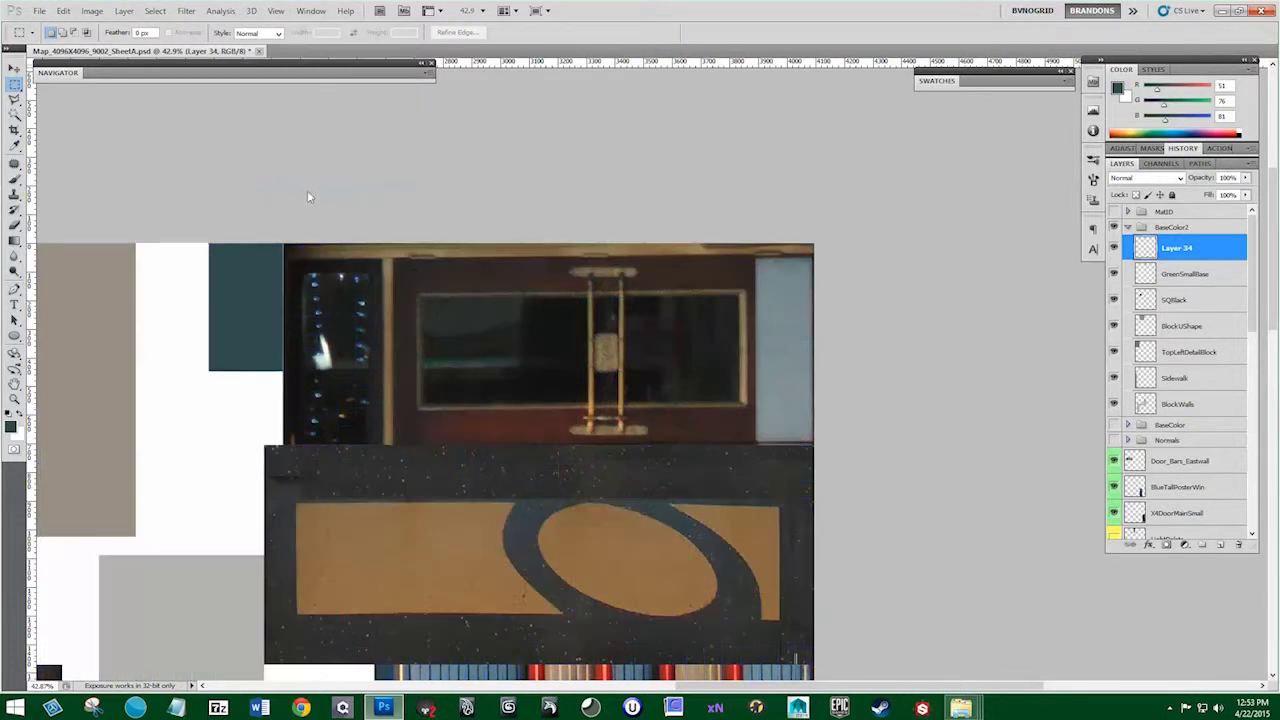
left_click_drag(263, 243, 848, 258)
left_click_drag(173, 212, 853, 263)
key("ctrl+d")
Collapse and hide the BaseColor2 group, and show and expand the Normals group
left_click(1128, 227)
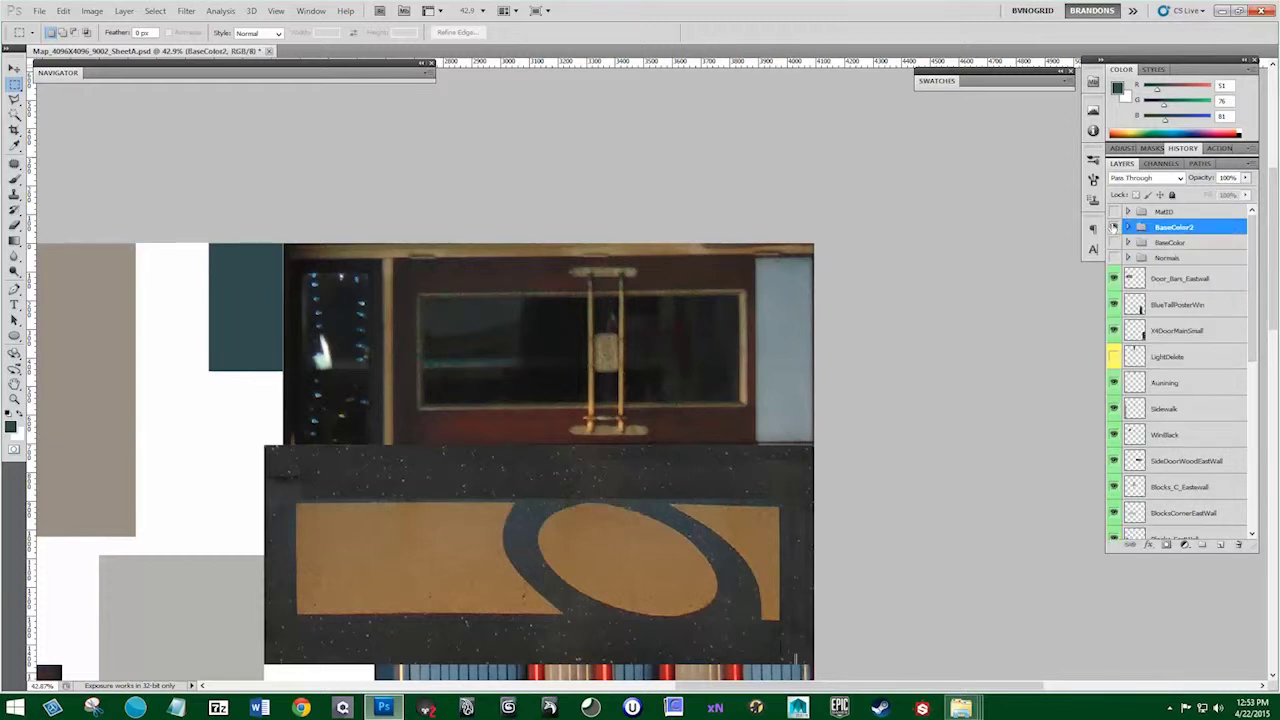
left_click(1114, 227)
left_click(1114, 257)
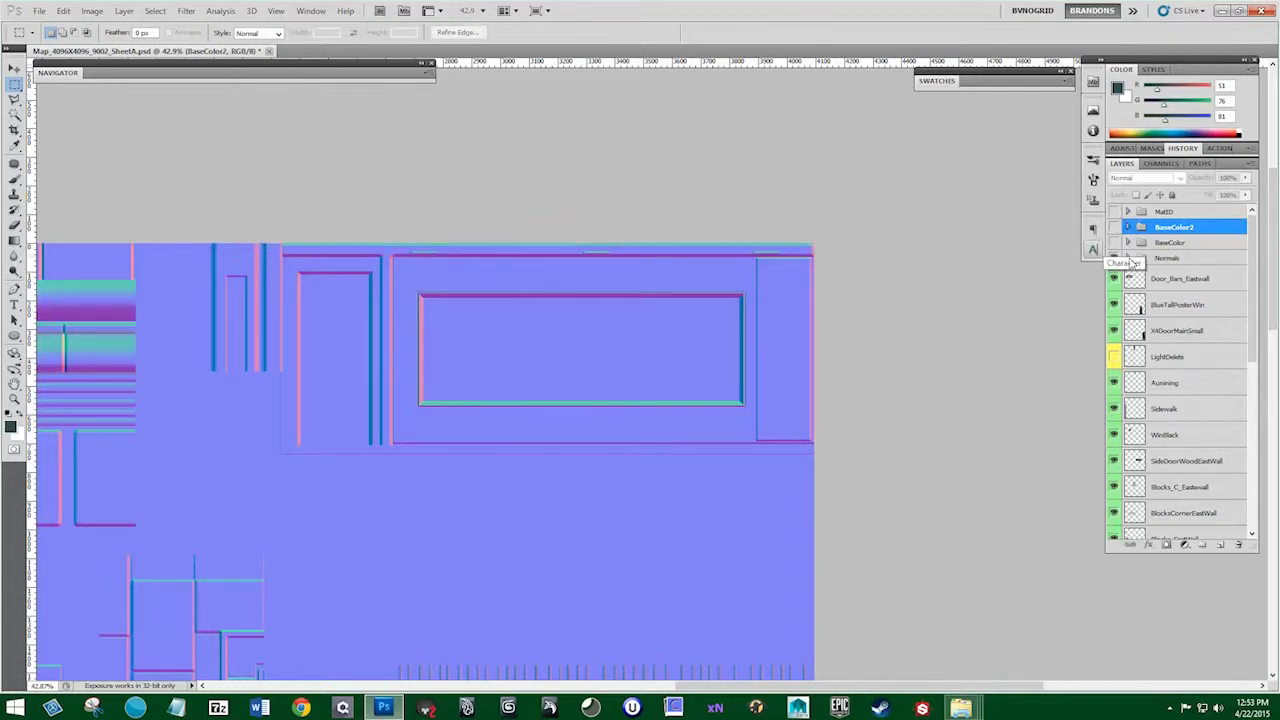
left_click(1128, 258)
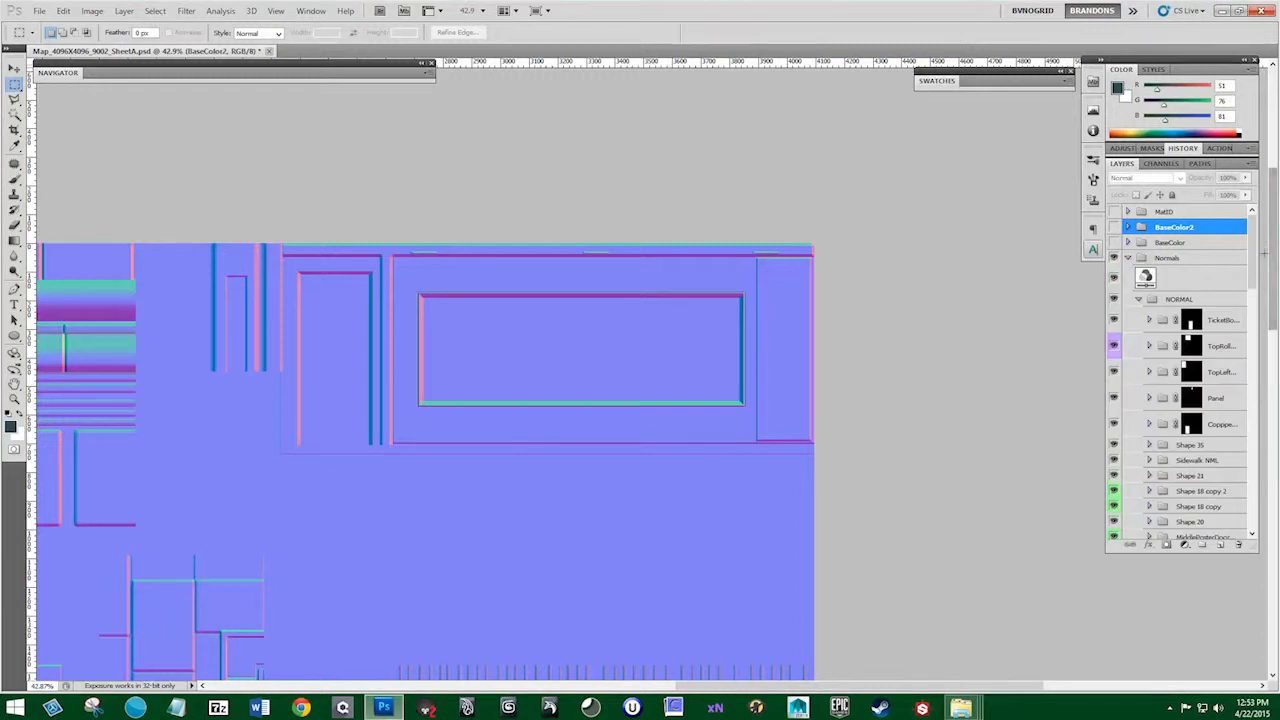
Identify the shop door's parts in the ShopDoor normals group and load its frame outline as a selection from the first layer in Layer 3
scroll(1252, 287, "down", 2)
left_click_drag(1252, 287, 1238, 390)
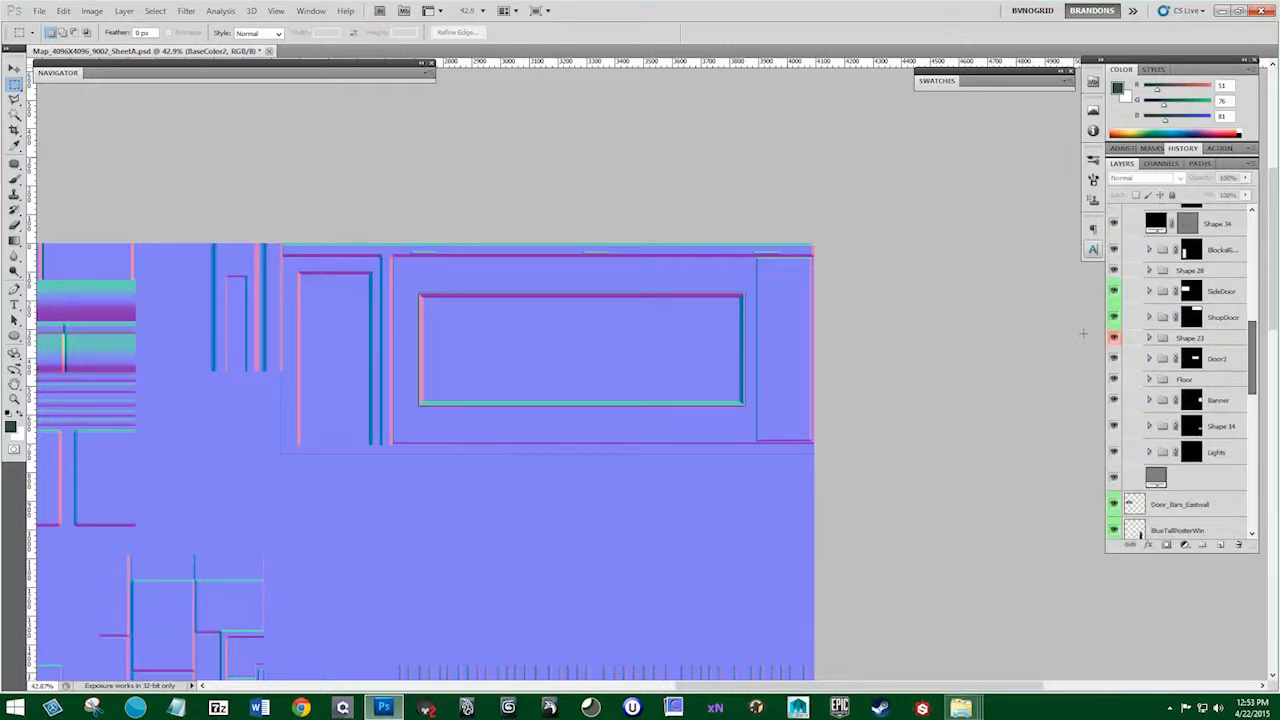
left_click(1114, 318)
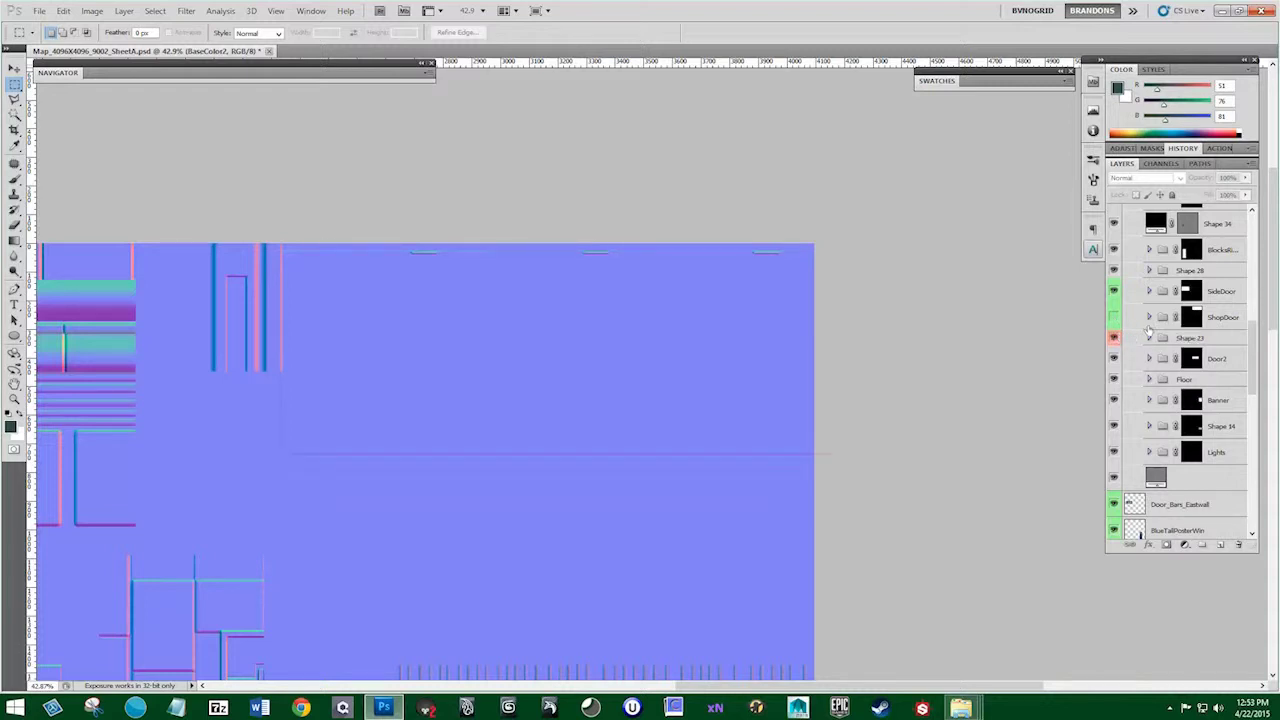
left_click(1149, 317)
left_click(1114, 318)
left_click(1114, 338)
left_click(1114, 338)
left_click(1115, 354)
left_click(1115, 354)
left_click(1160, 353)
left_click(1176, 376, "ctrl")
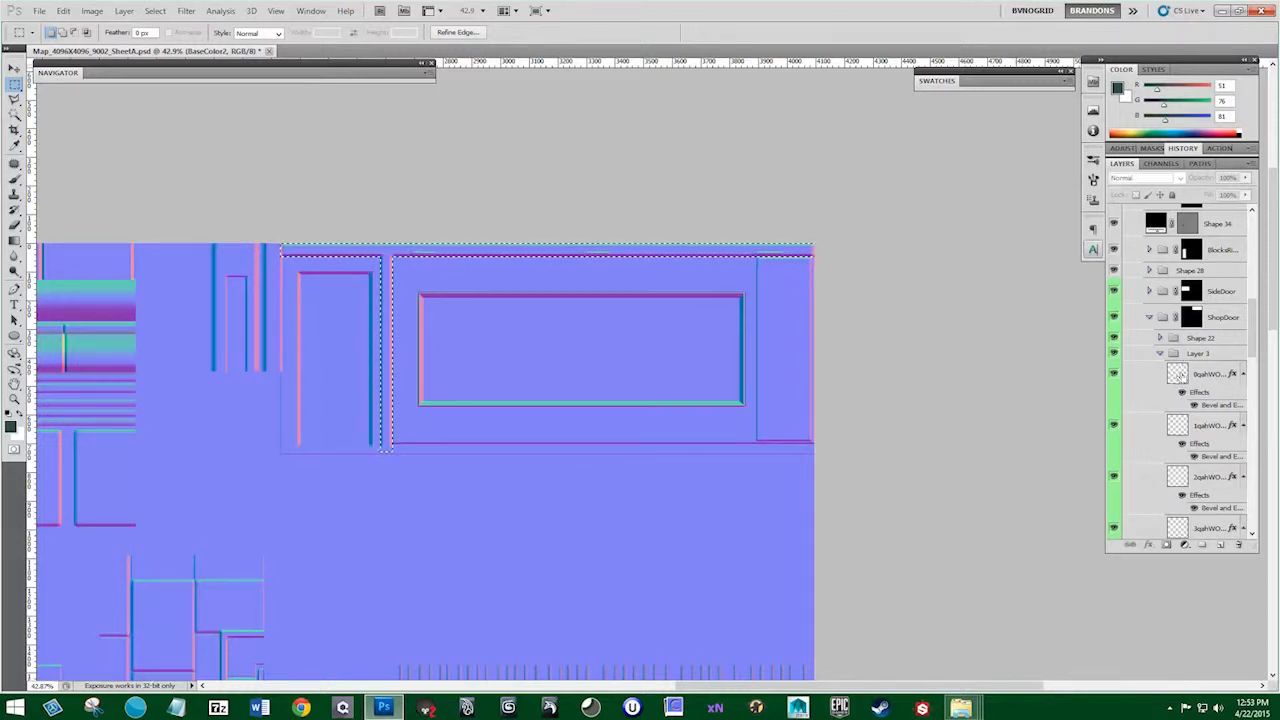
Show and expand the BaseColor2 group again and hide the Normals group, keeping the frame selection
left_click_drag(1251, 334, 1251, 240)
left_click(1114, 227)
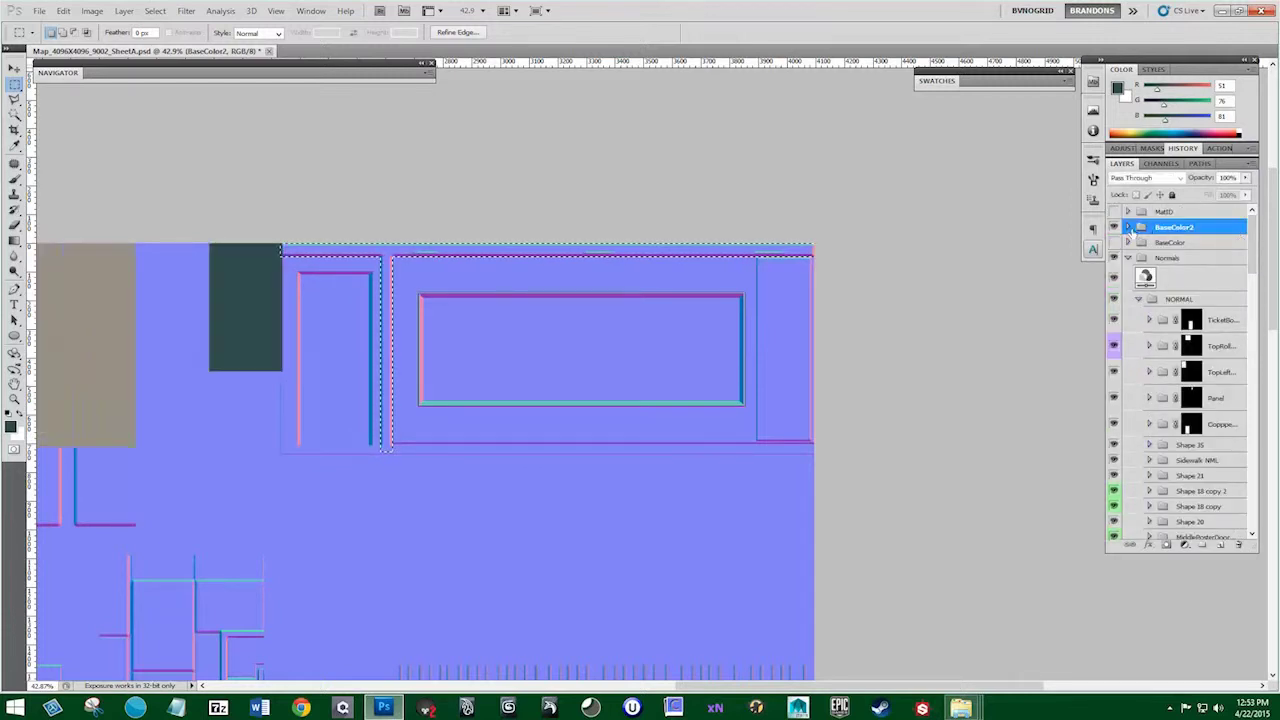
left_click(1128, 227)
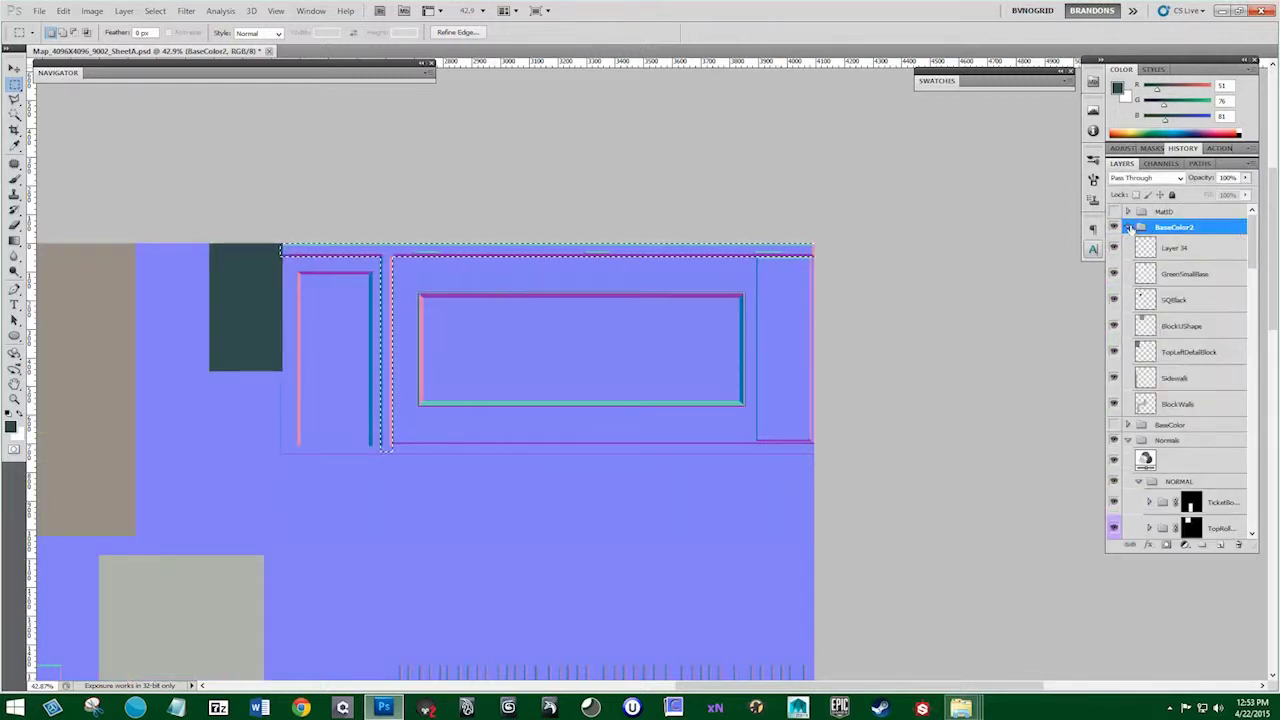
left_click(1128, 227)
left_click(1114, 258)
left_click(1128, 227)
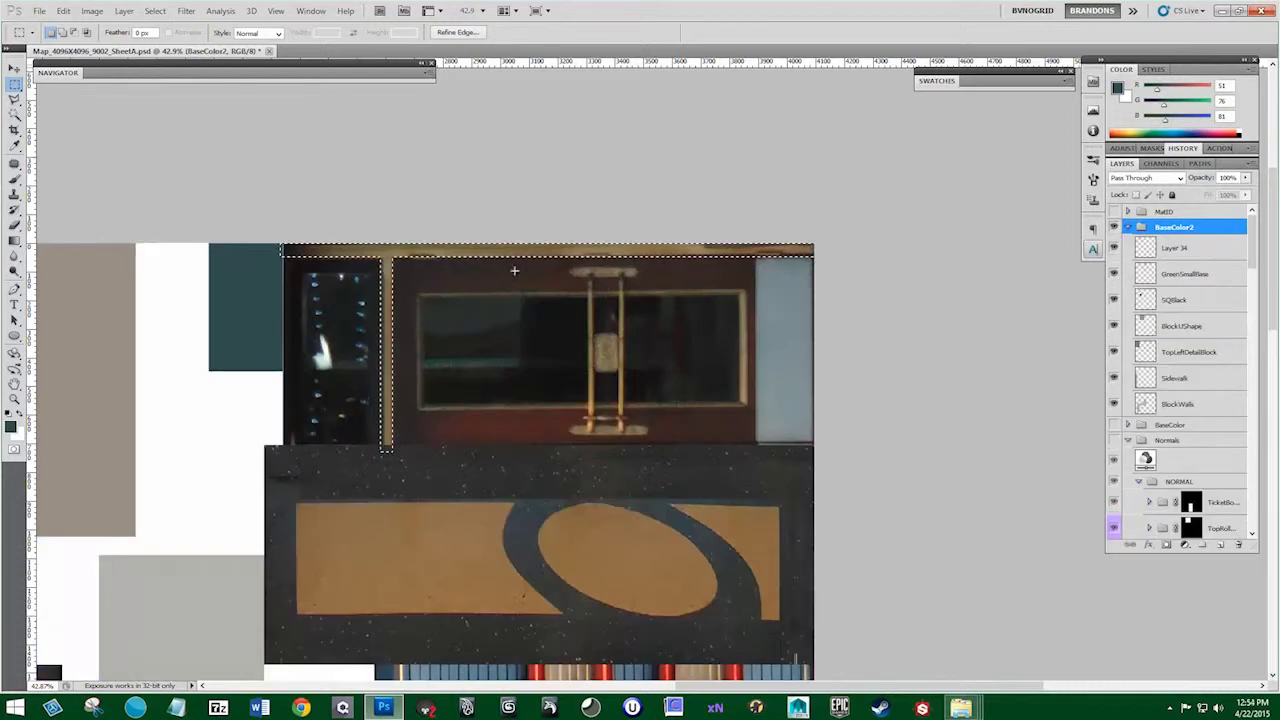
On Layer 34, fill the selected shop door frame with its sampled tan colour, RGB 132, 111, 68, and deselect it
key("i")
left_click(484, 251)
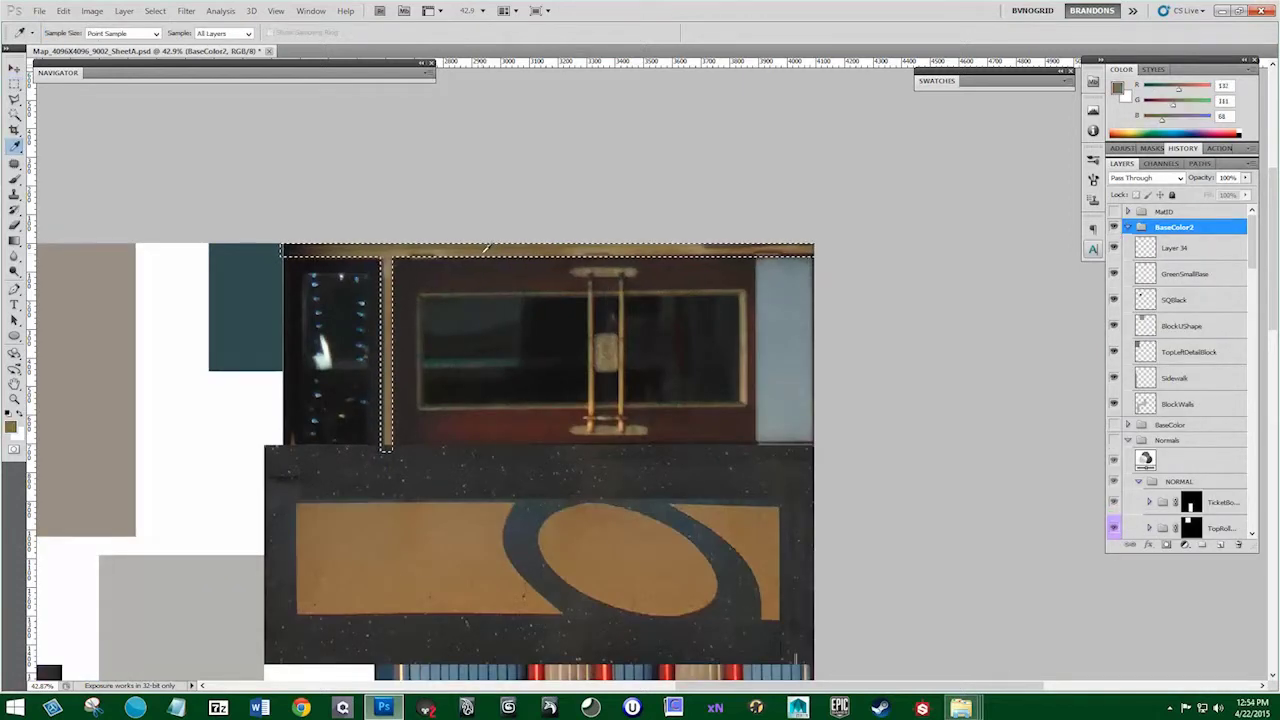
left_click(1185, 257)
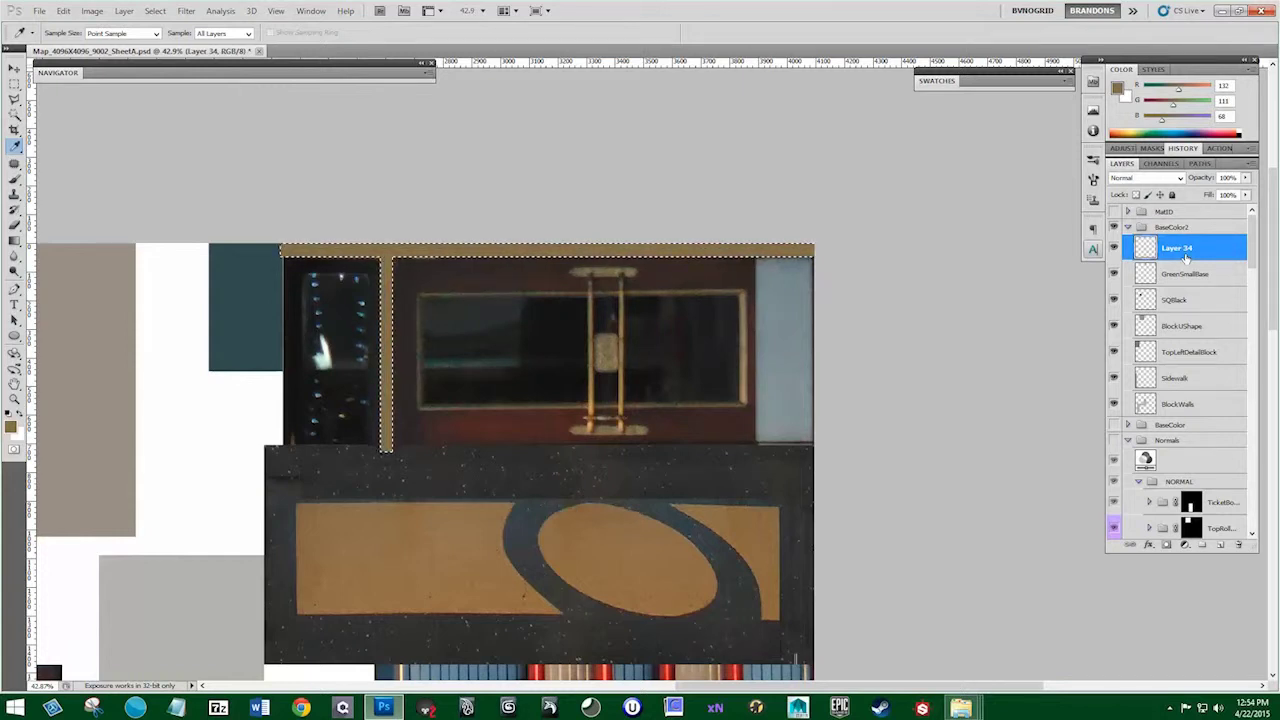
key("ctrl+d")
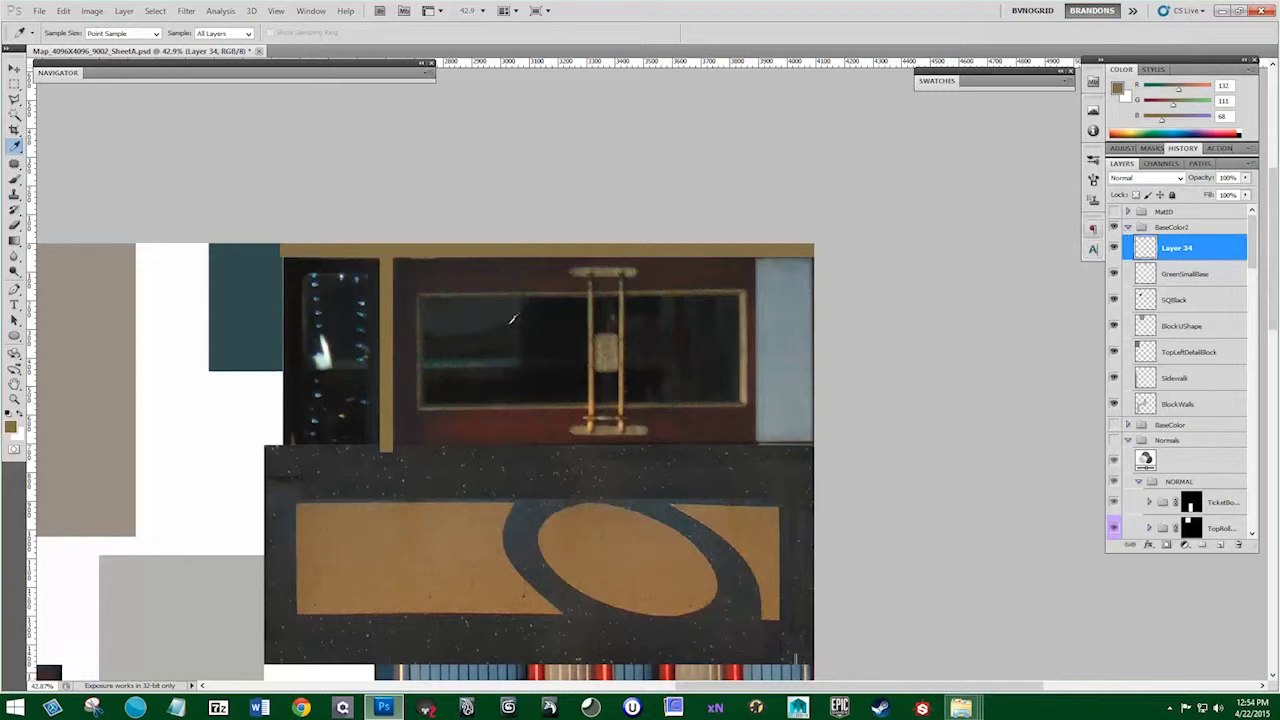
Sample the shop window's dark colour, and collapse and hide the BaseColor2 group
left_click(636, 318)
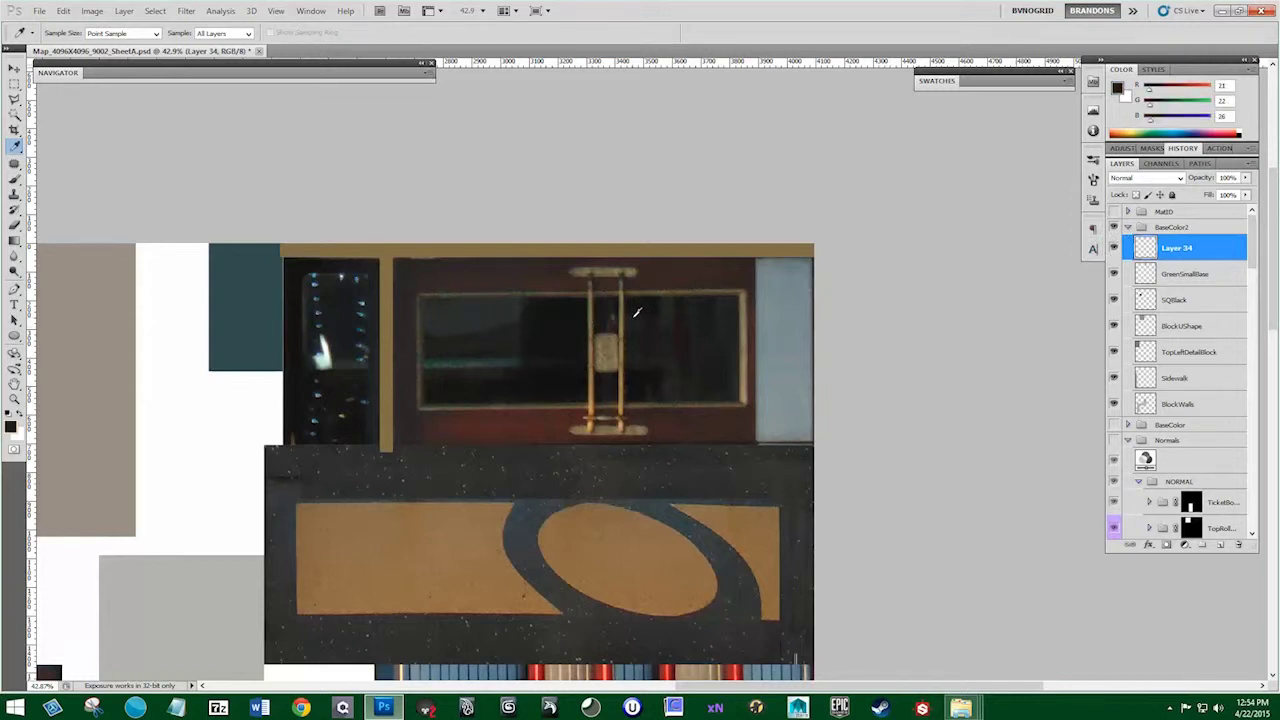
left_click(1128, 228)
left_click(1114, 227)
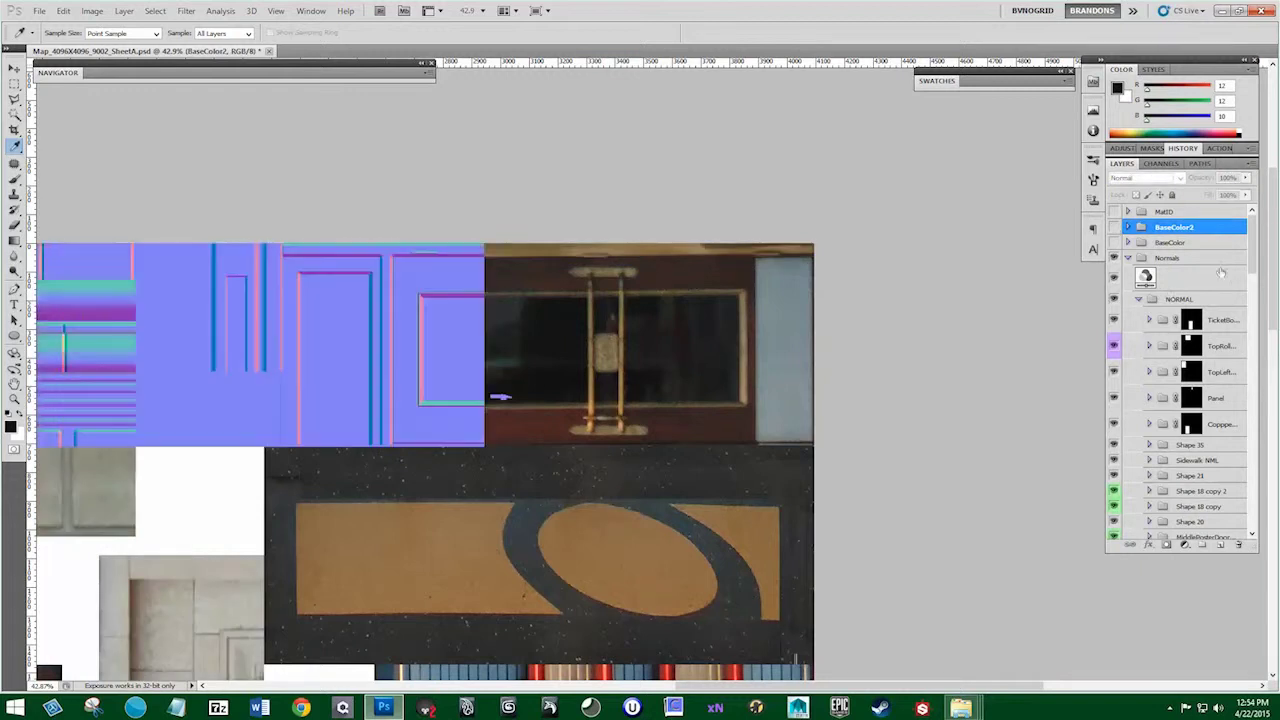
Find the large window shape within the ShopDoor normals and load its outline as a selection from the first layer in Shape 24
left_click_drag(1253, 257, 1236, 366)
left_click(1160, 315)
left_click(1193, 282, "ctrl")
left_click(1114, 346)
left_click(1114, 346)
left_click(1114, 346)
left_click(1114, 331)
left_click(1114, 331)
left_click(1114, 331)
left_click(1160, 331)
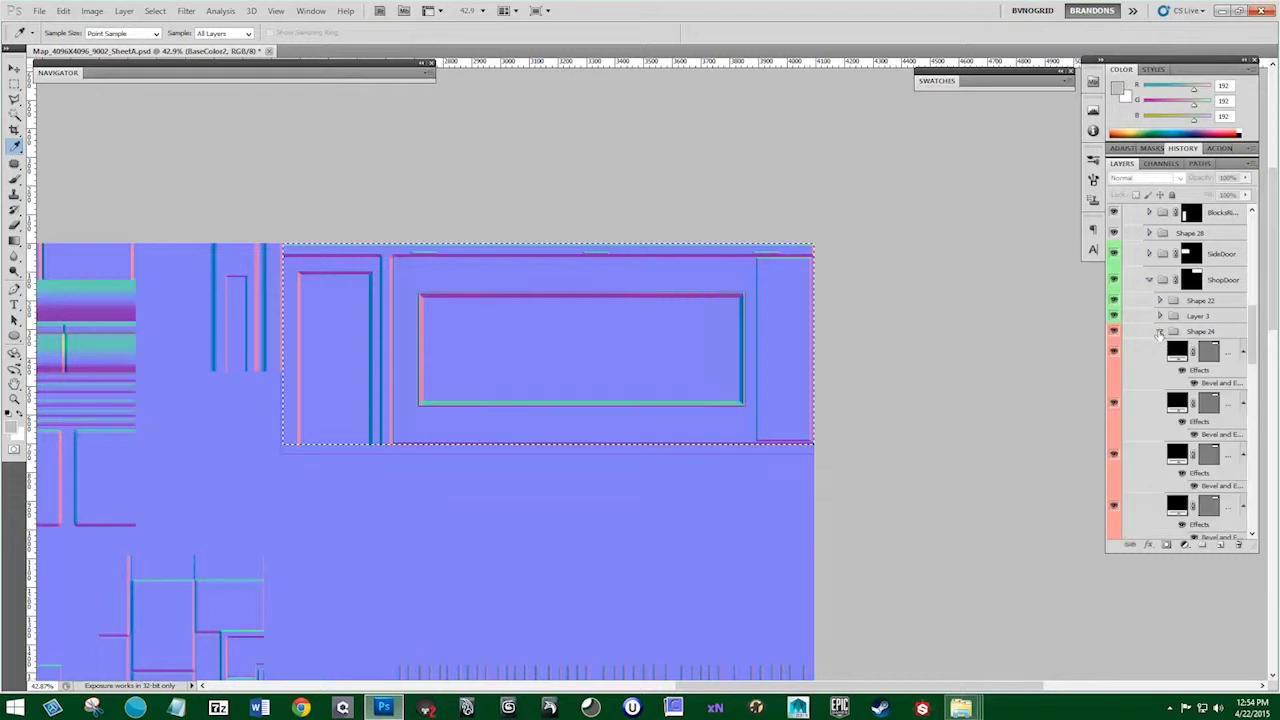
left_click(1208, 352, "ctrl")
Show BaseColor2, hide Normals, and fill the selected window on Layer 34 with its sampled near-black, RGB 15, 15, 17
left_click_drag(1250, 330, 1250, 228)
left_click(1114, 227)
left_click(1128, 227)
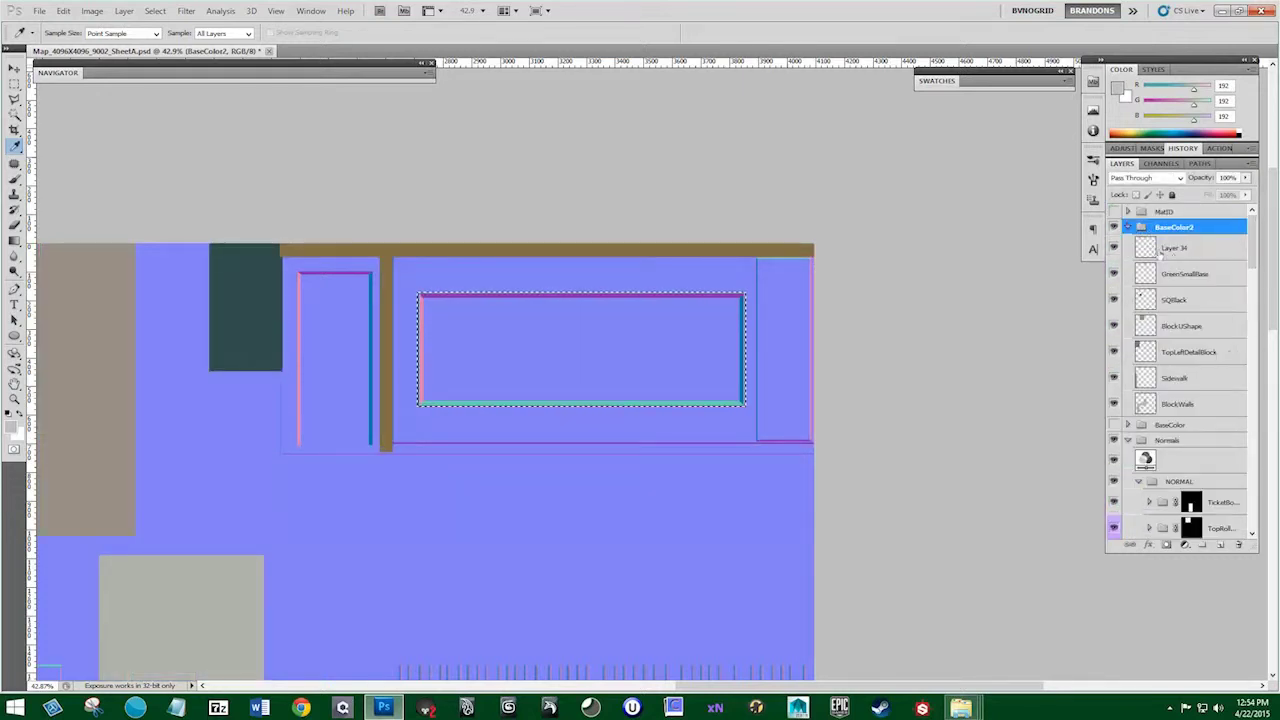
left_click(1177, 250)
key("alt+BackSpace")
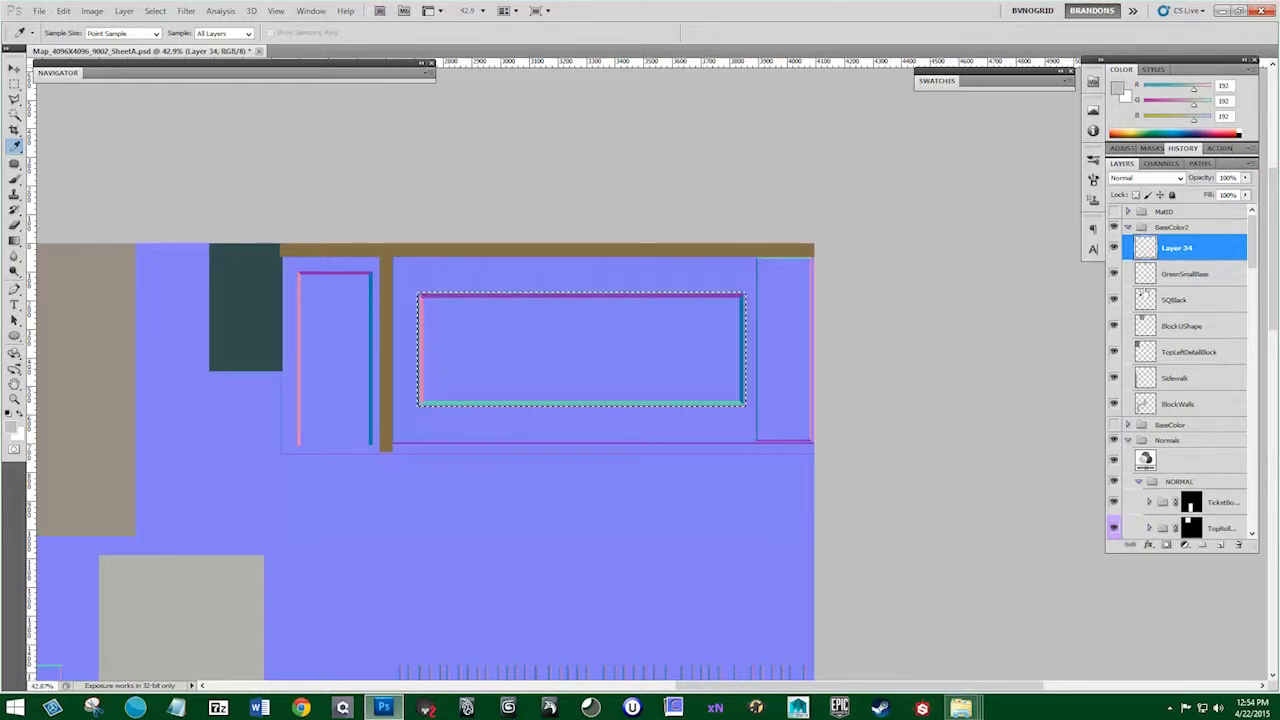
left_click(1114, 440)
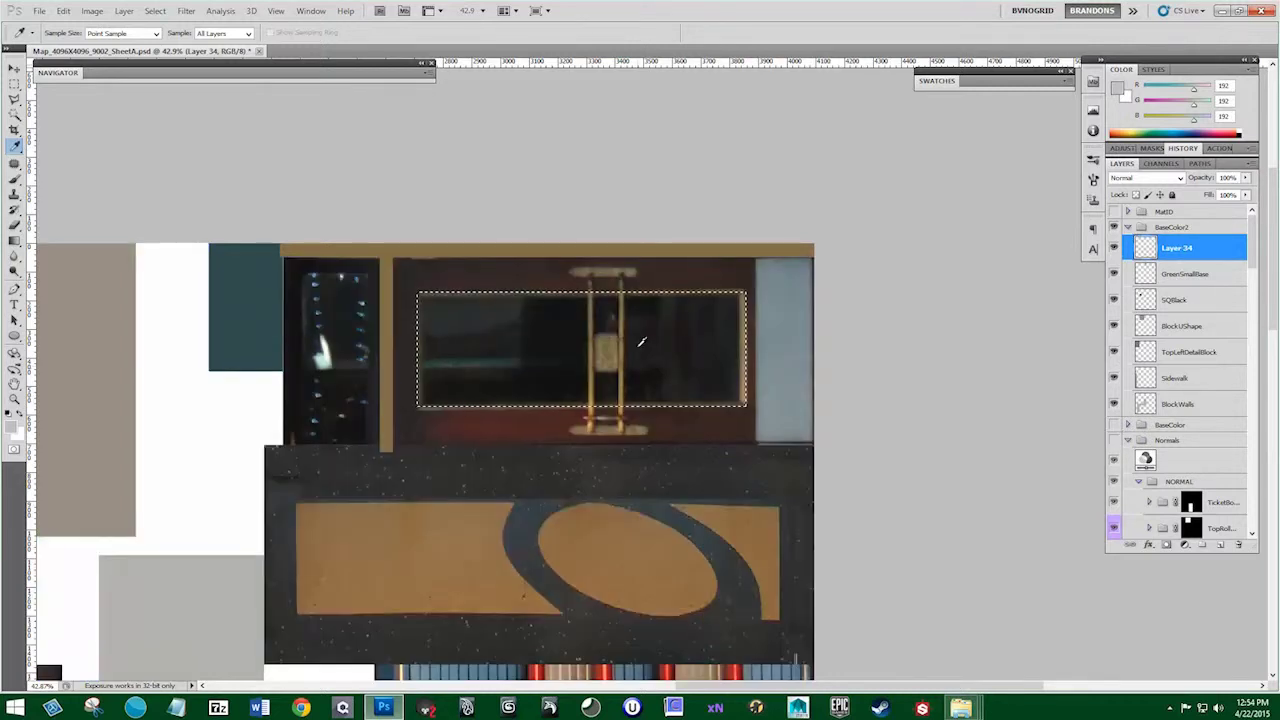
left_click(522, 315)
left_click(643, 374)
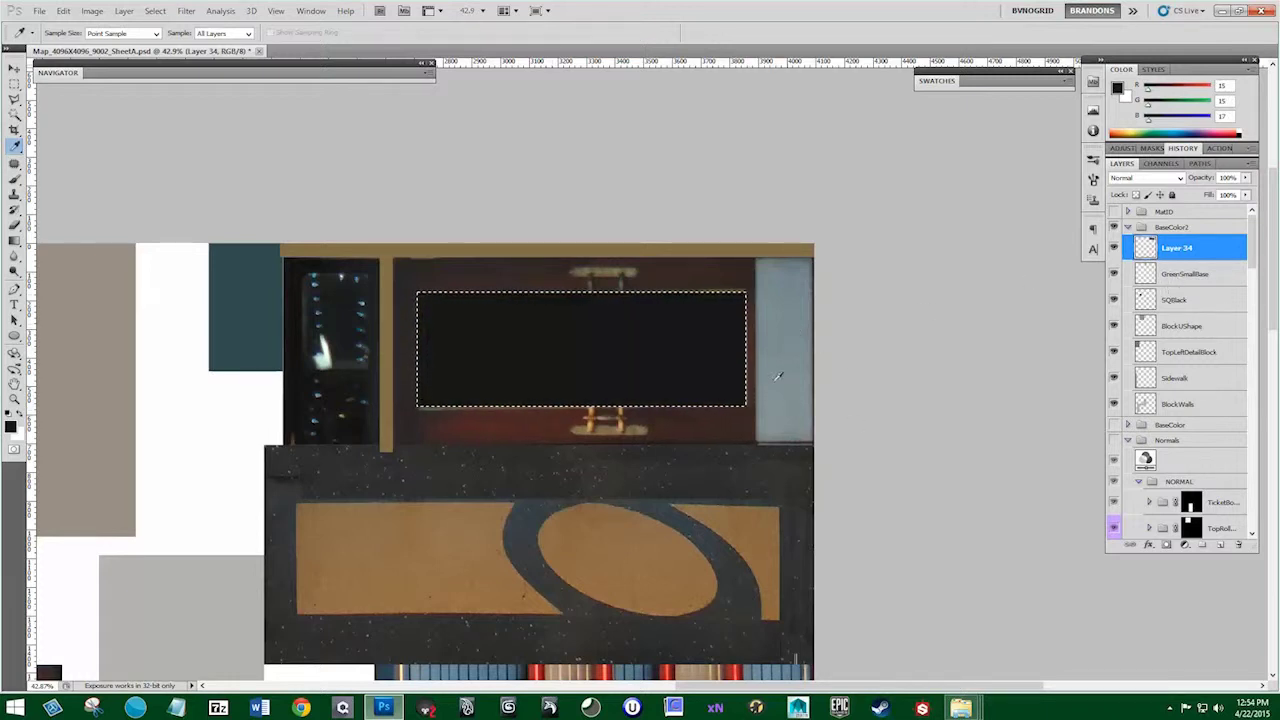
Collapse and hide BaseColor2, and sample the blue-grey colour of the shop door's narrow side panel, RGB 129, 138, 147
left_click(1128, 228)
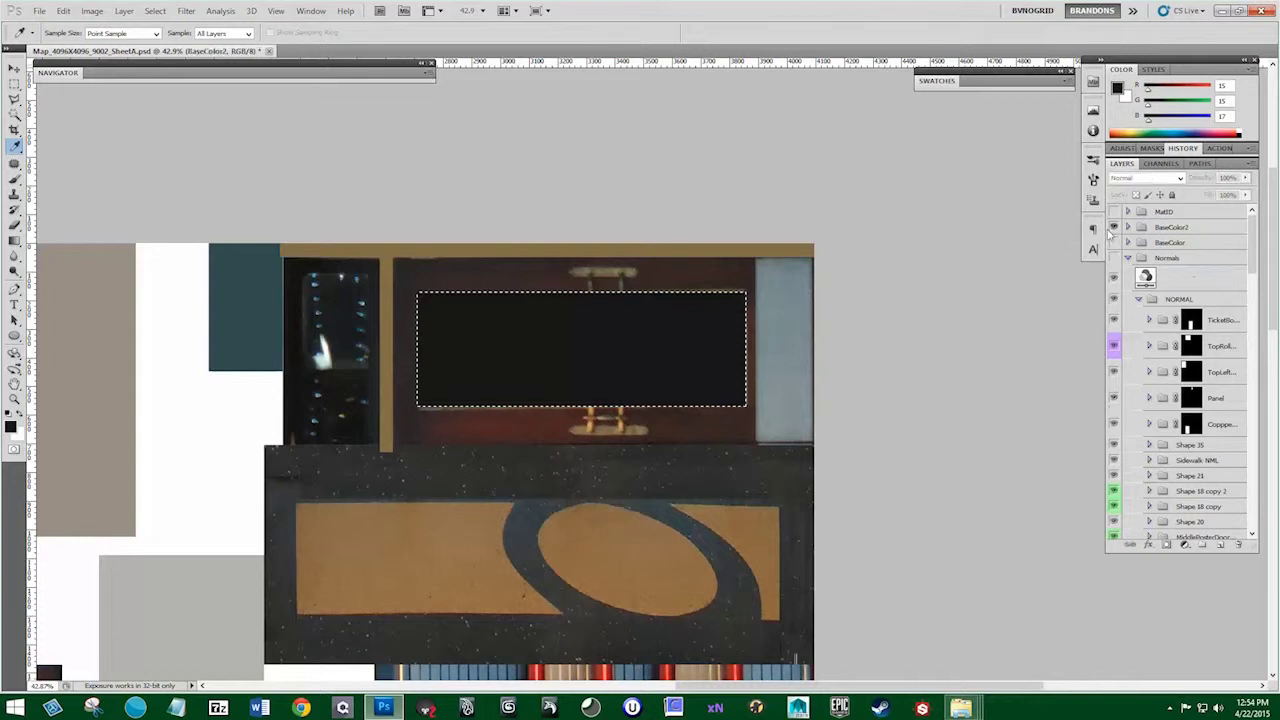
left_click(1114, 228)
left_click(779, 297)
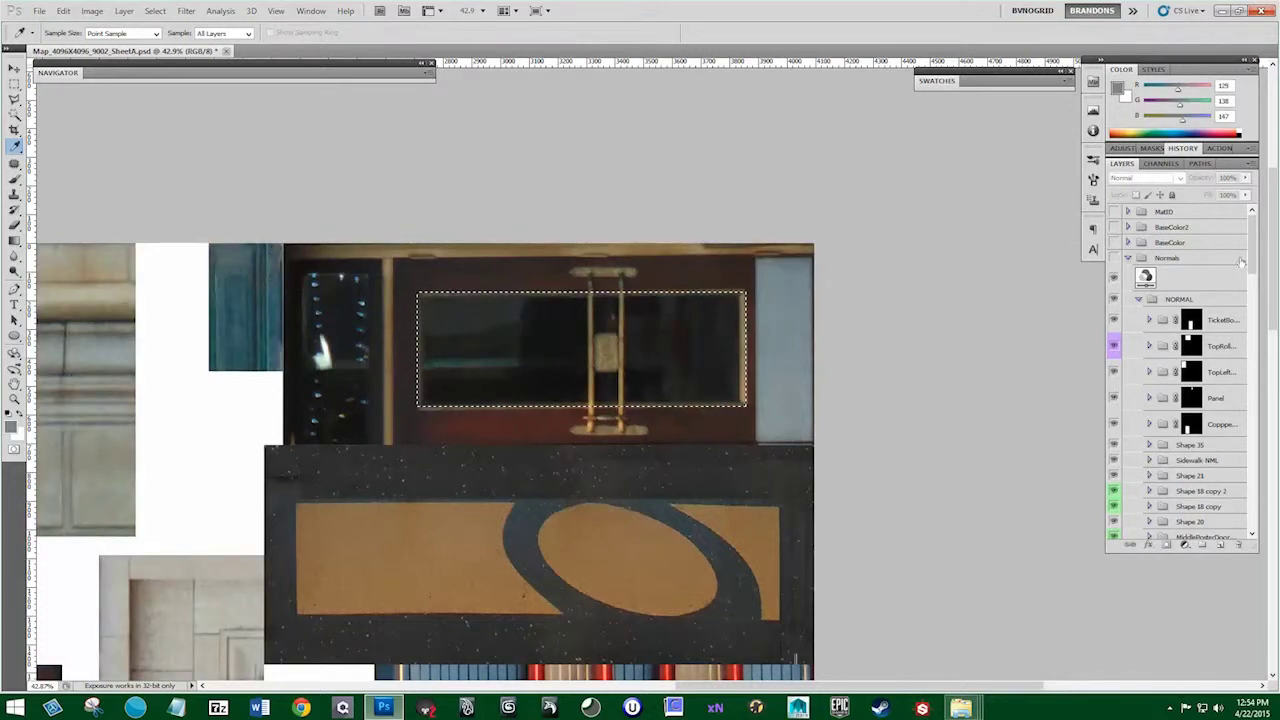
Show the Normals group and load the narrow side panel's outline as a selection from the fourth layer in ShopDoor's Shape 22
scroll(1250, 258, "down", 3)
left_click(1114, 216)
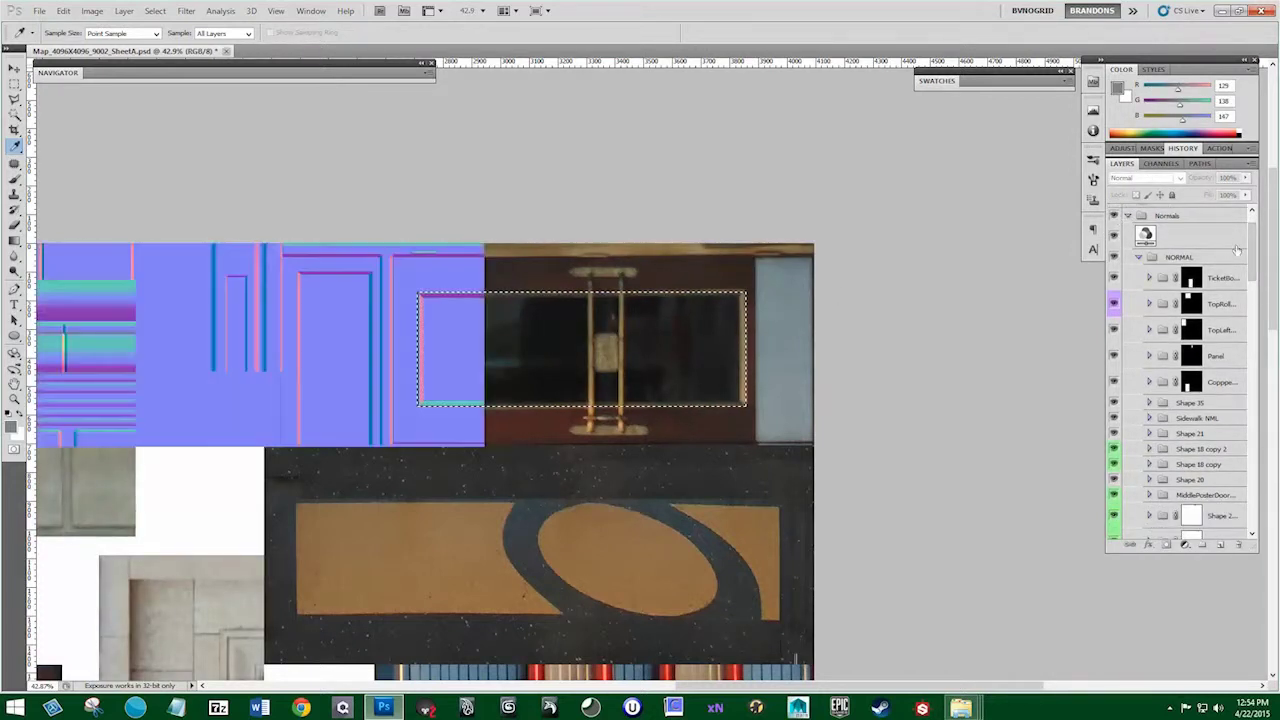
left_click_drag(1250, 250, 1250, 344)
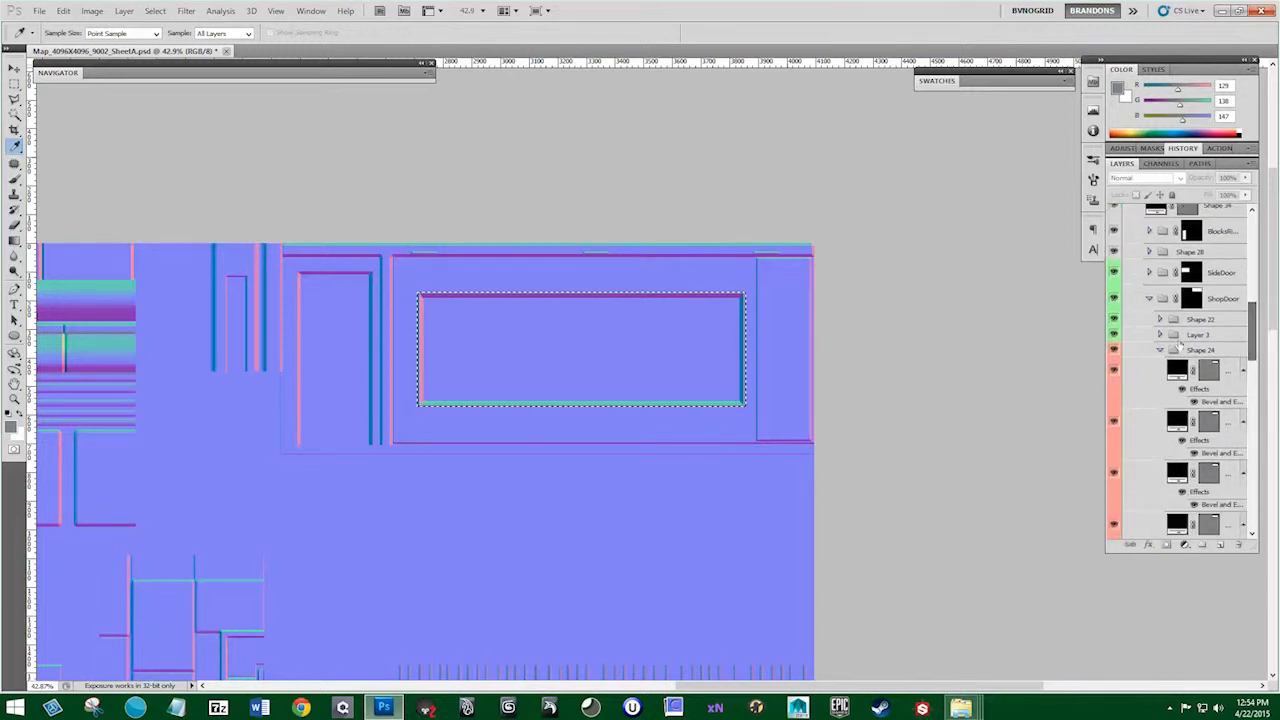
left_click(1114, 334)
left_click(1114, 334)
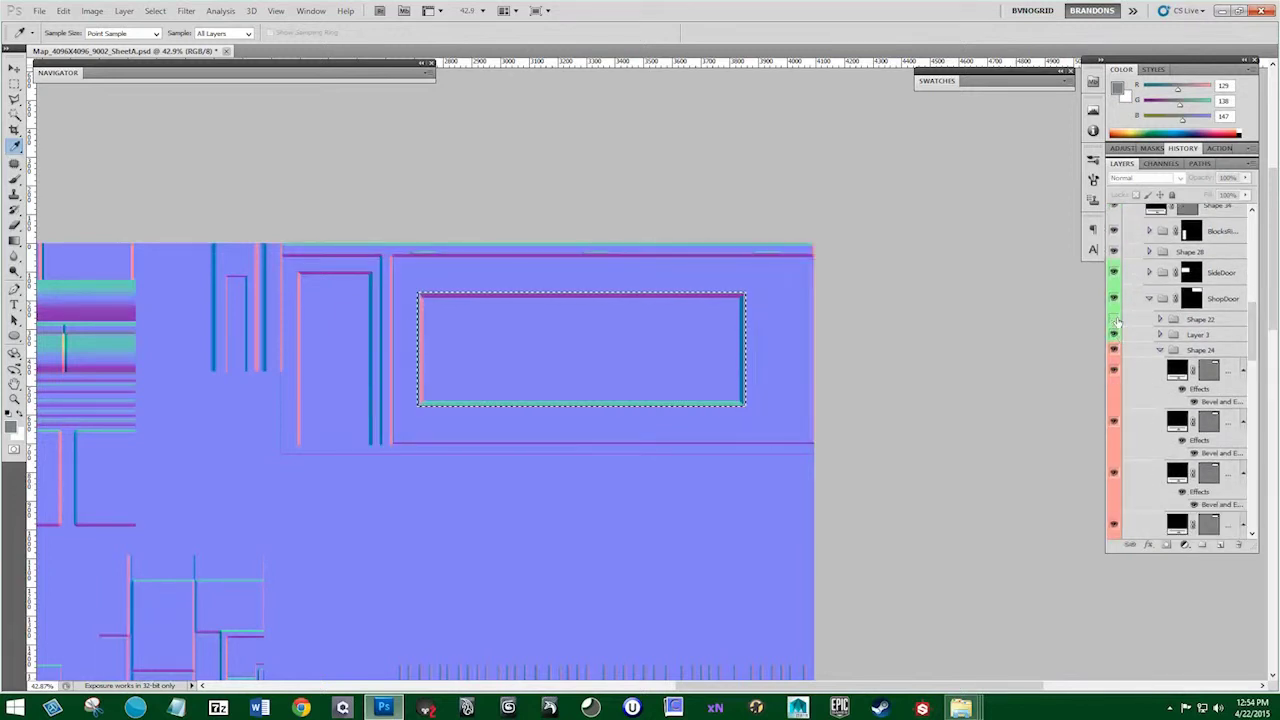
left_click(1160, 319)
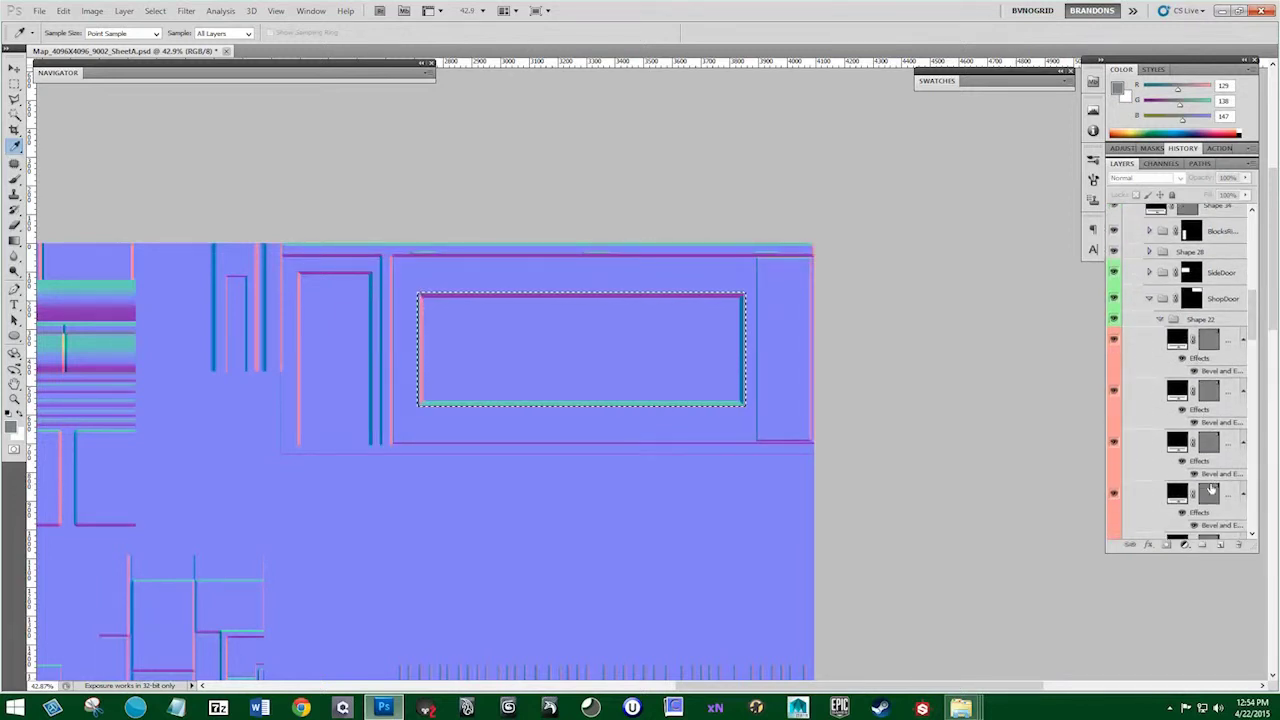
left_click(1210, 490, "ctrl")
left_click_drag(1253, 313, 1252, 218)
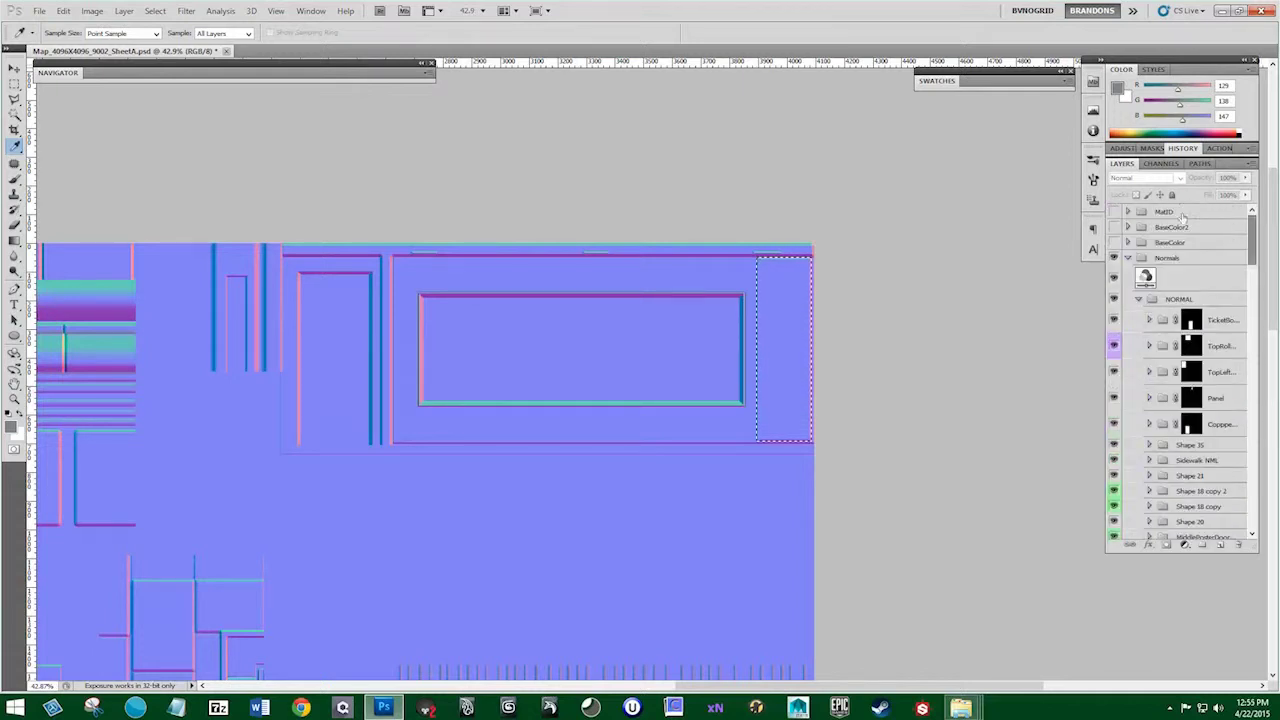
In BaseColor2, create a new layer named Steel above Layer 34, and rename Layer 34 as Window
left_click(1128, 227)
left_click(1177, 248)
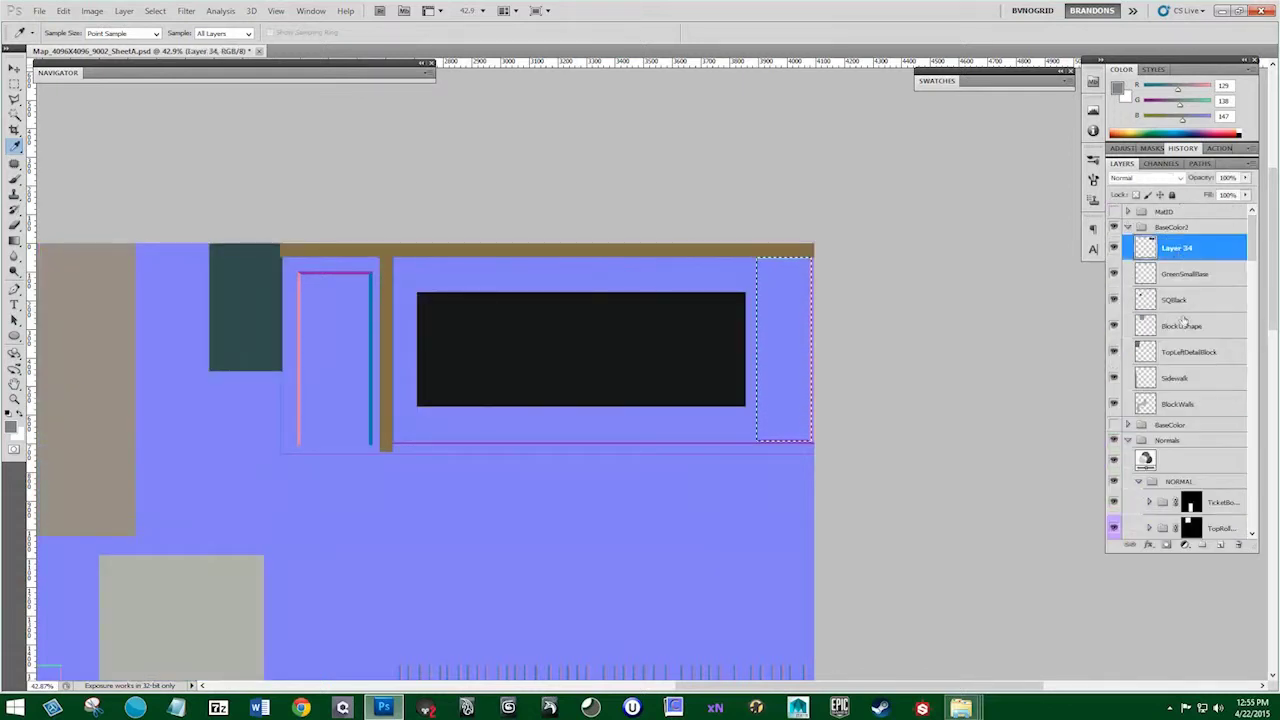
left_click(1220, 544)
double_click(1178, 248)
type("S")
key("Return")
double_click(1175, 274)
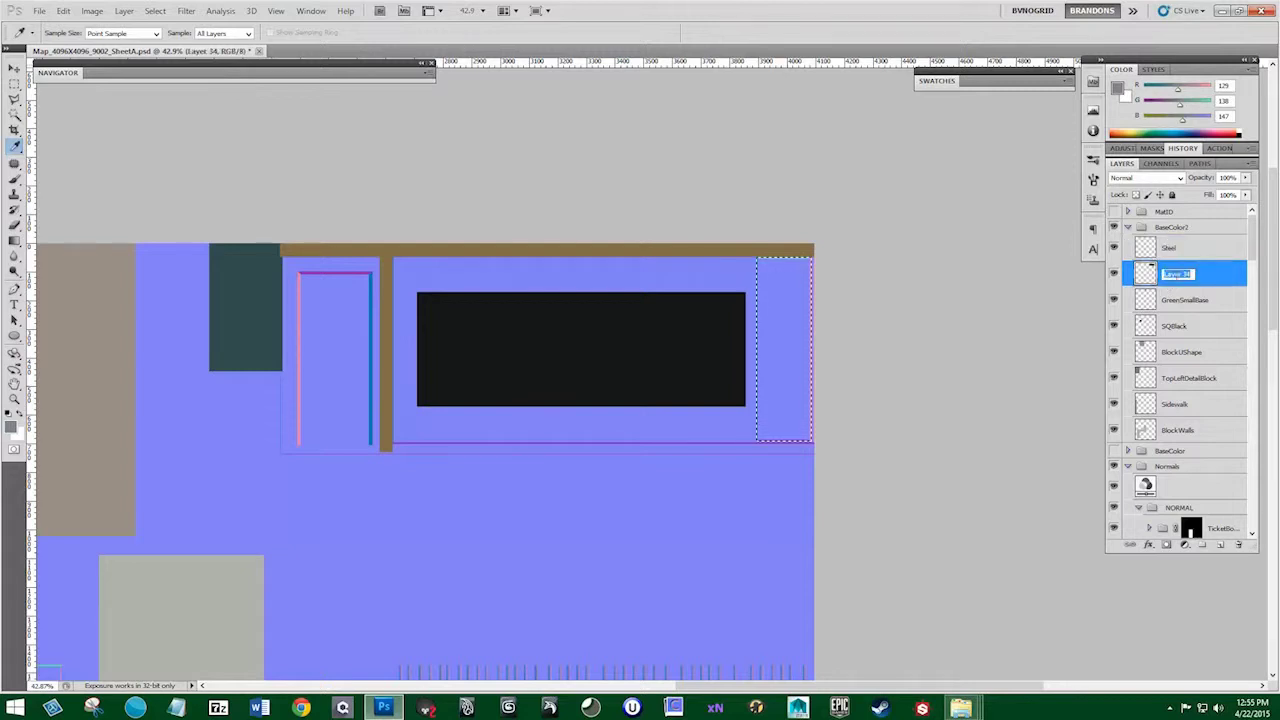
type("Window")
key("Return")
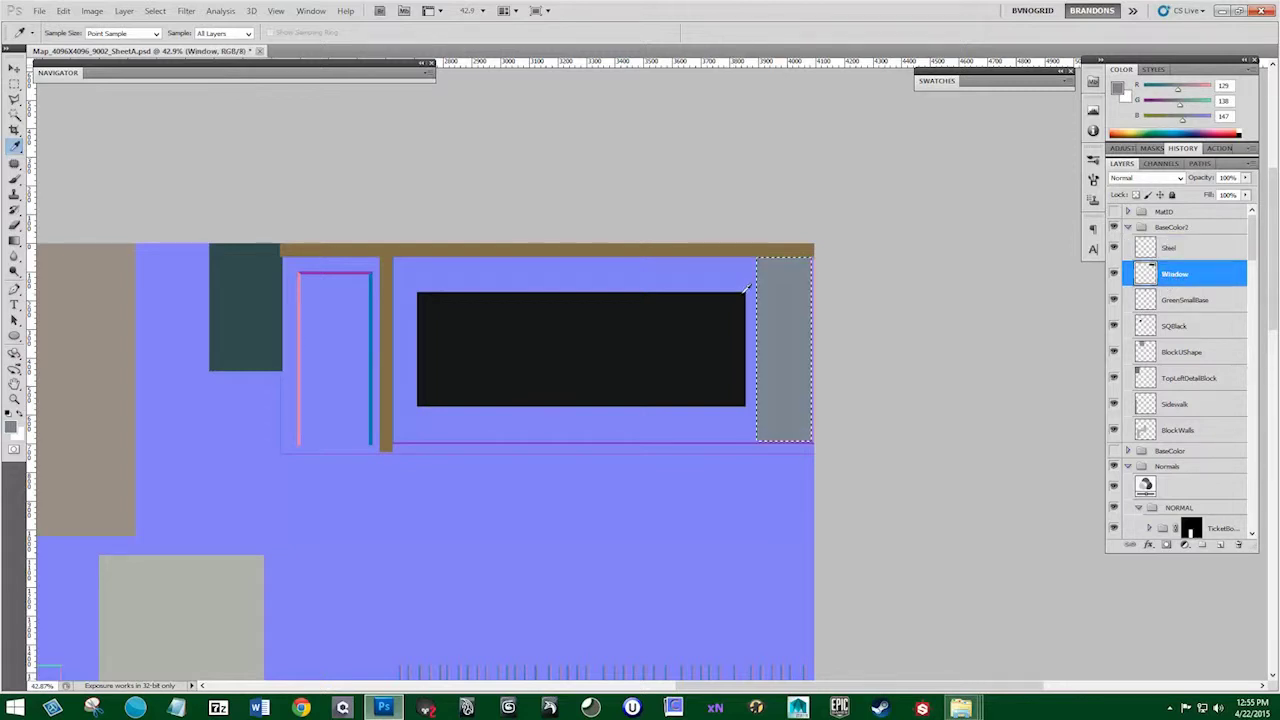
Fill the selected side panel on the Steel layer with blue-grey, RGB 129, 138, 147, deselect it, and collapse BaseColor2
left_click(1170, 247)
key("alt+BackSpace")
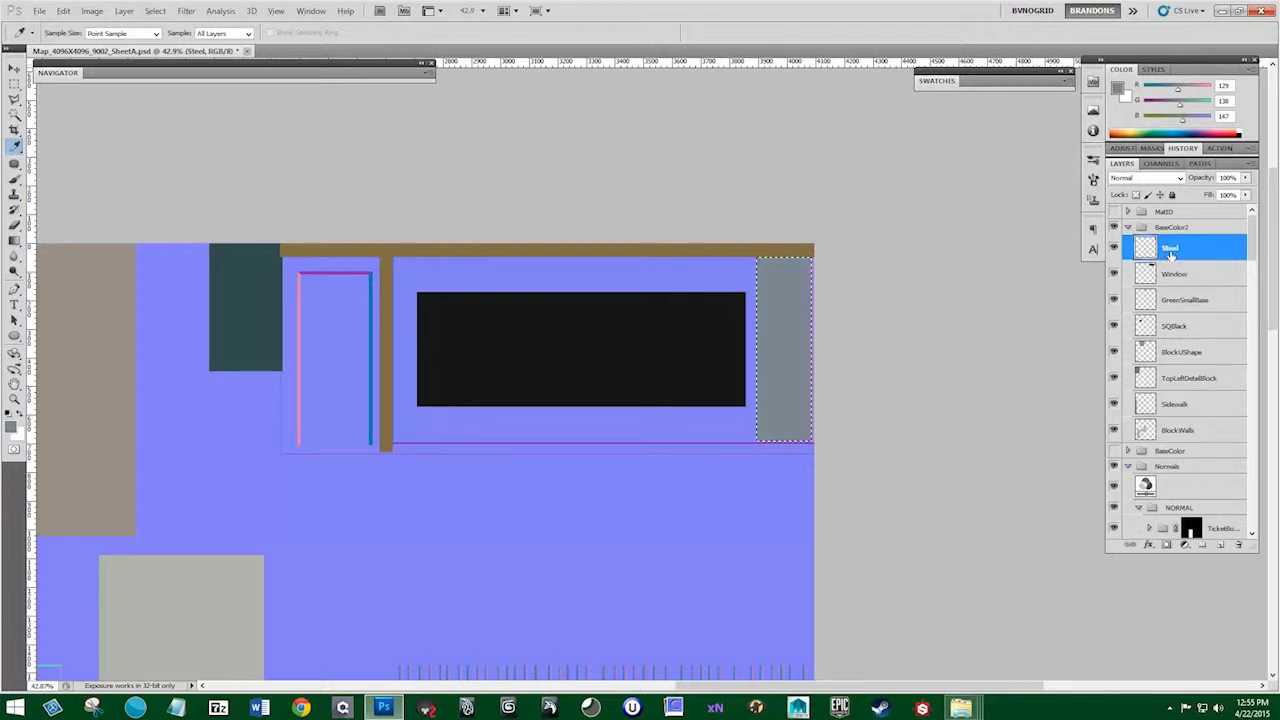
left_click(1128, 227)
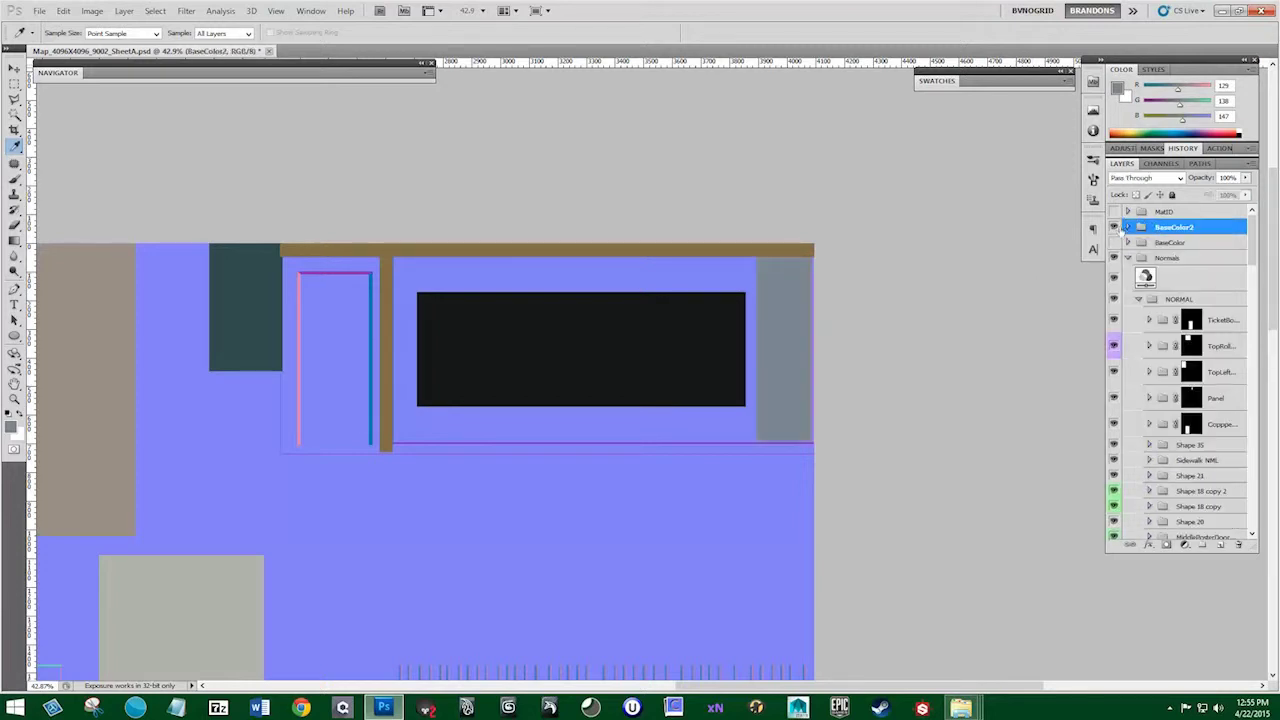
Hide the BaseColor2 and Normals groups and sample the shop door's dark red-brown wood, RGB 60, 35, 32
left_click(1114, 227)
left_click(1114, 258)
left_click_drag(655, 271, 549, 280)
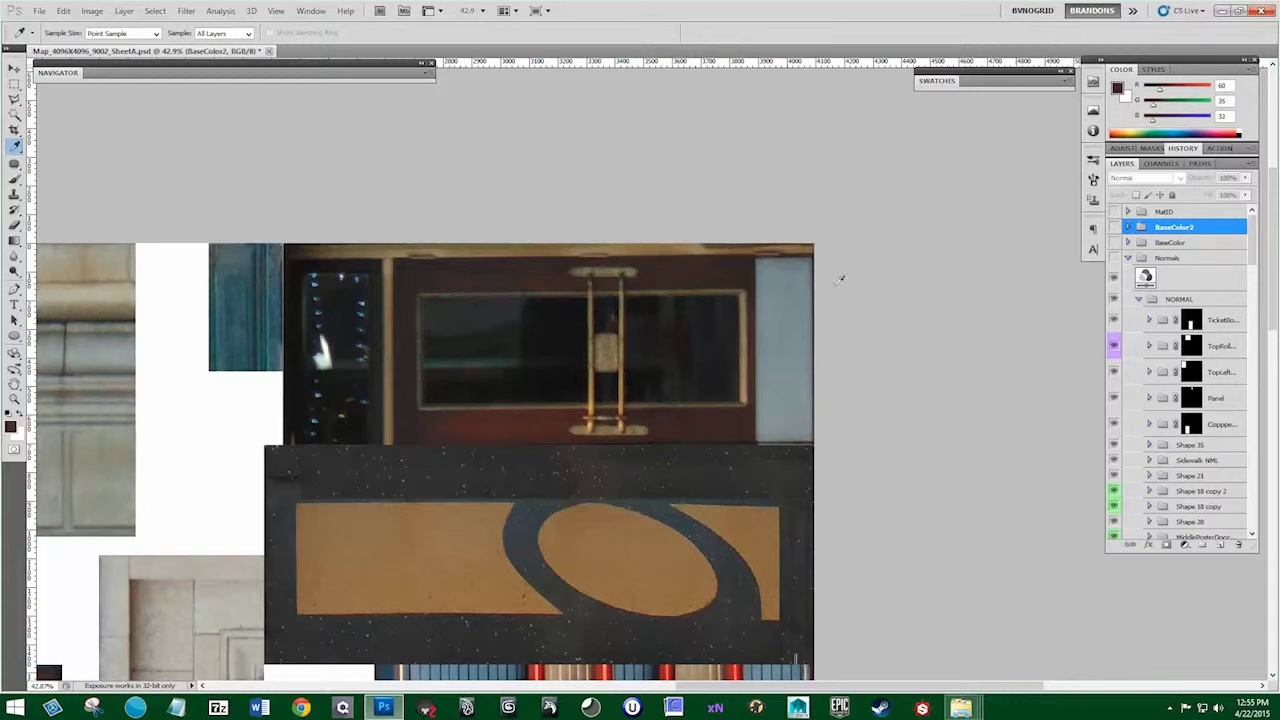
Show the Normals group again and collapse the Shape 22 and Shape 24 groups inside ShopDoor
left_click(1113, 258)
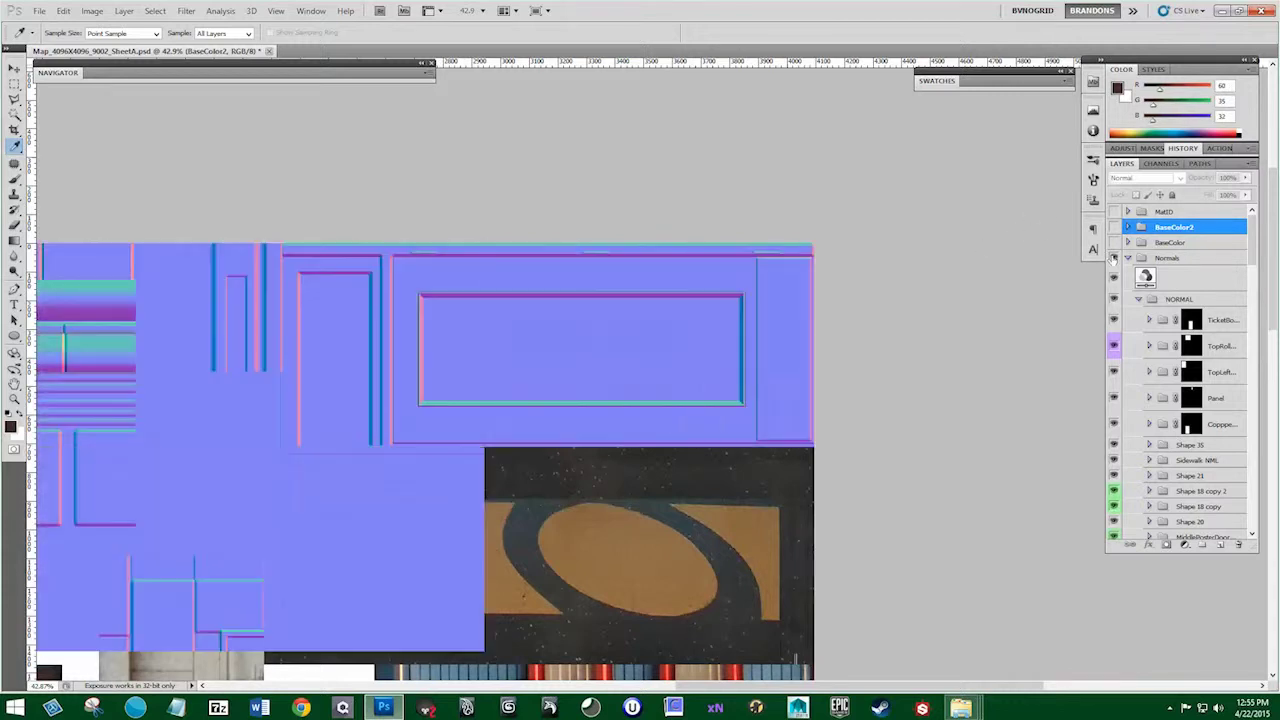
scroll(1124, 400, "down", 4)
scroll(1124, 420, "down", 2)
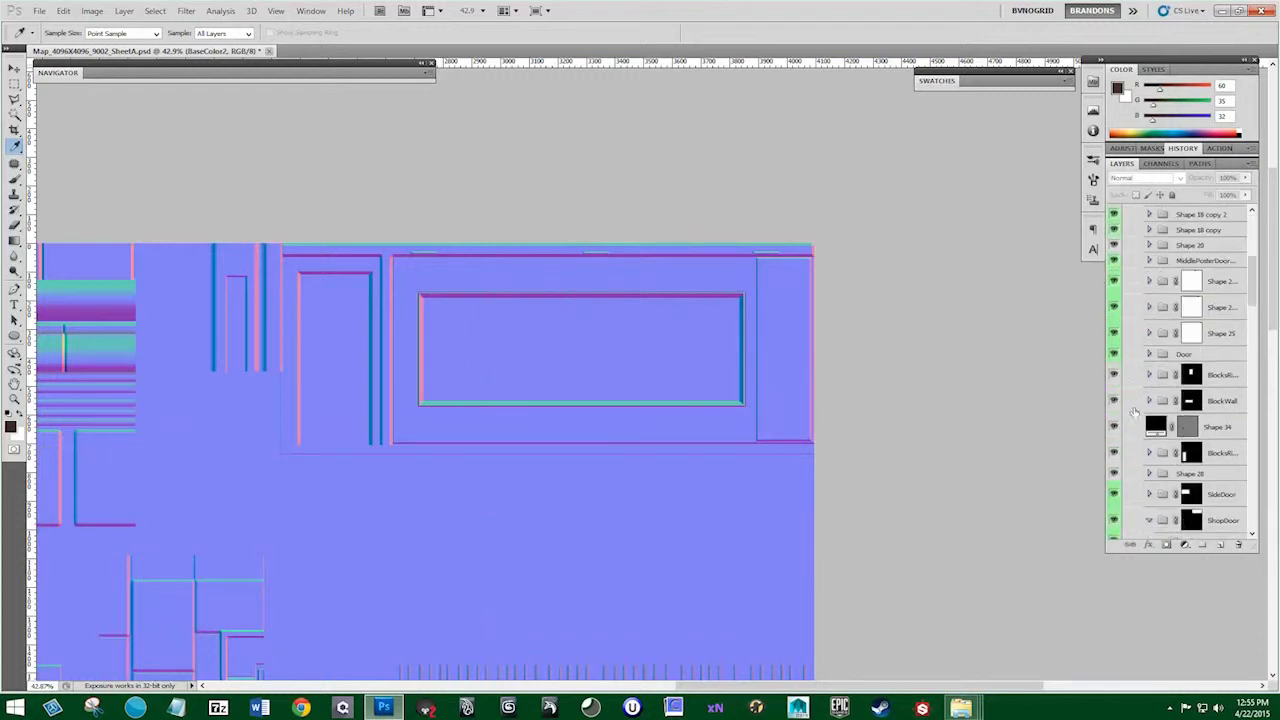
left_click(1114, 376)
left_click(1114, 401)
scroll(1122, 448, "down", 5)
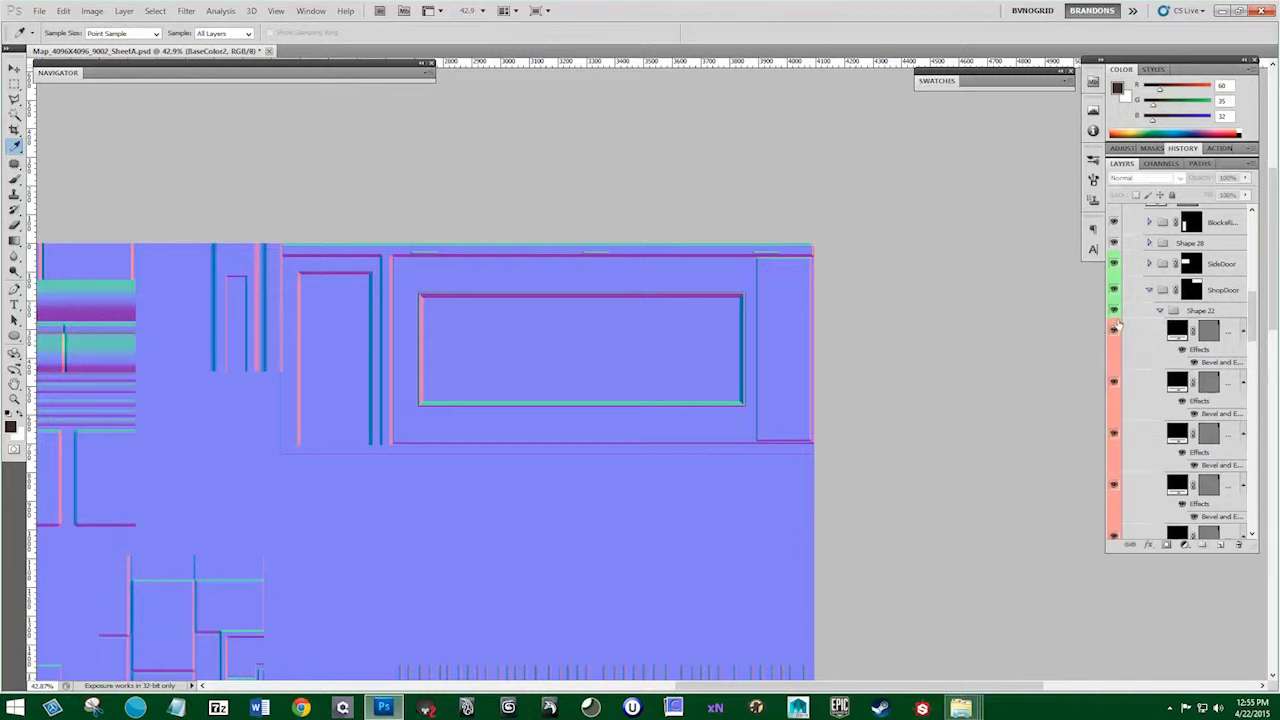
left_click(1160, 311)
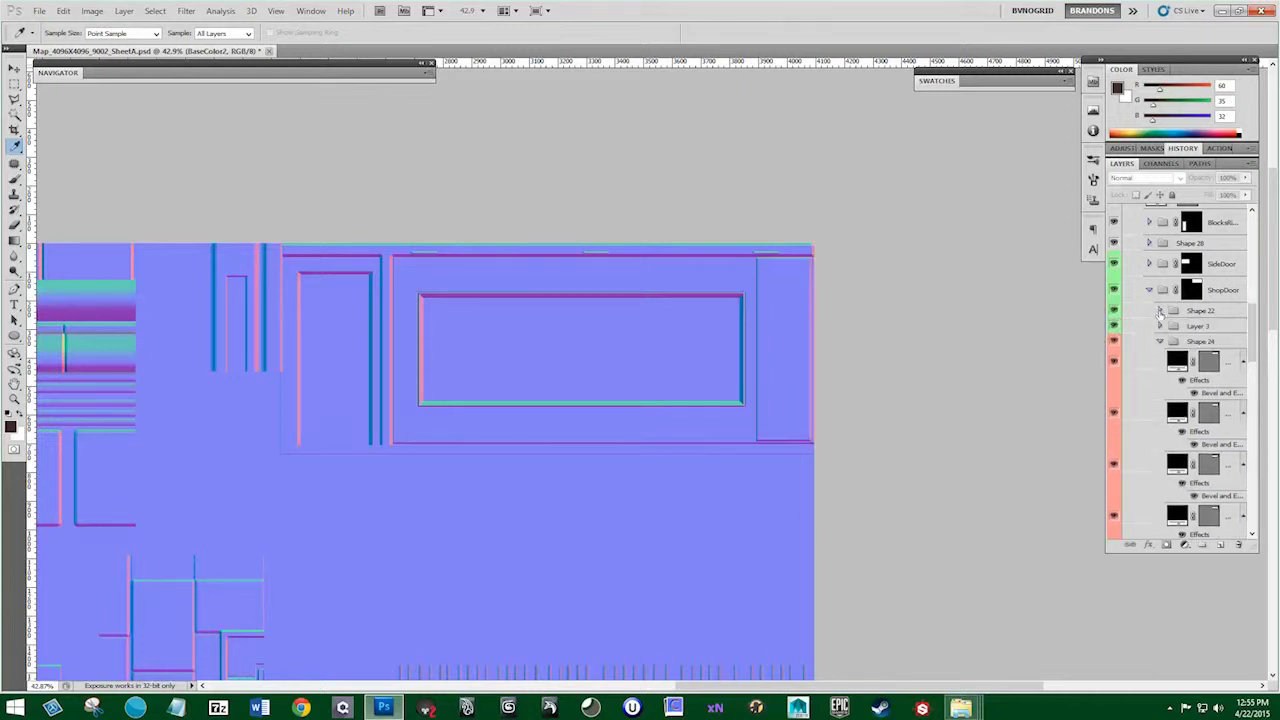
left_click(1160, 341)
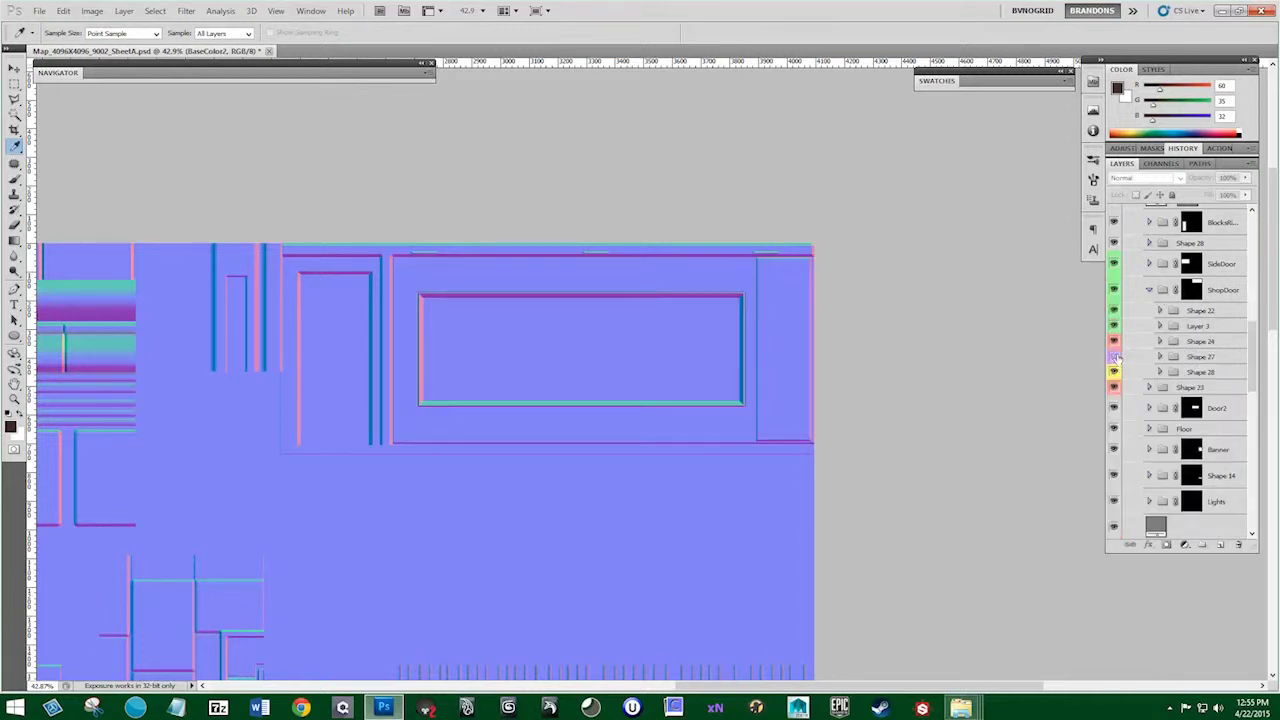
Toggle the visibility of ShopDoor's subgroups and Shape 23 to check which part of the door each one covers
left_click(1115, 357)
left_click(1115, 372)
left_click(1115, 372)
left_click(1115, 387)
left_click(1114, 341)
left_click(1114, 327)
left_click(1114, 326)
left_click(1114, 311)
left_click(1115, 313)
left_click(1111, 388)
Load the ShopDoor group's mask as a selection of the whole door, and show and expand BaseColor2
scroll(1196, 312, "up", 2)
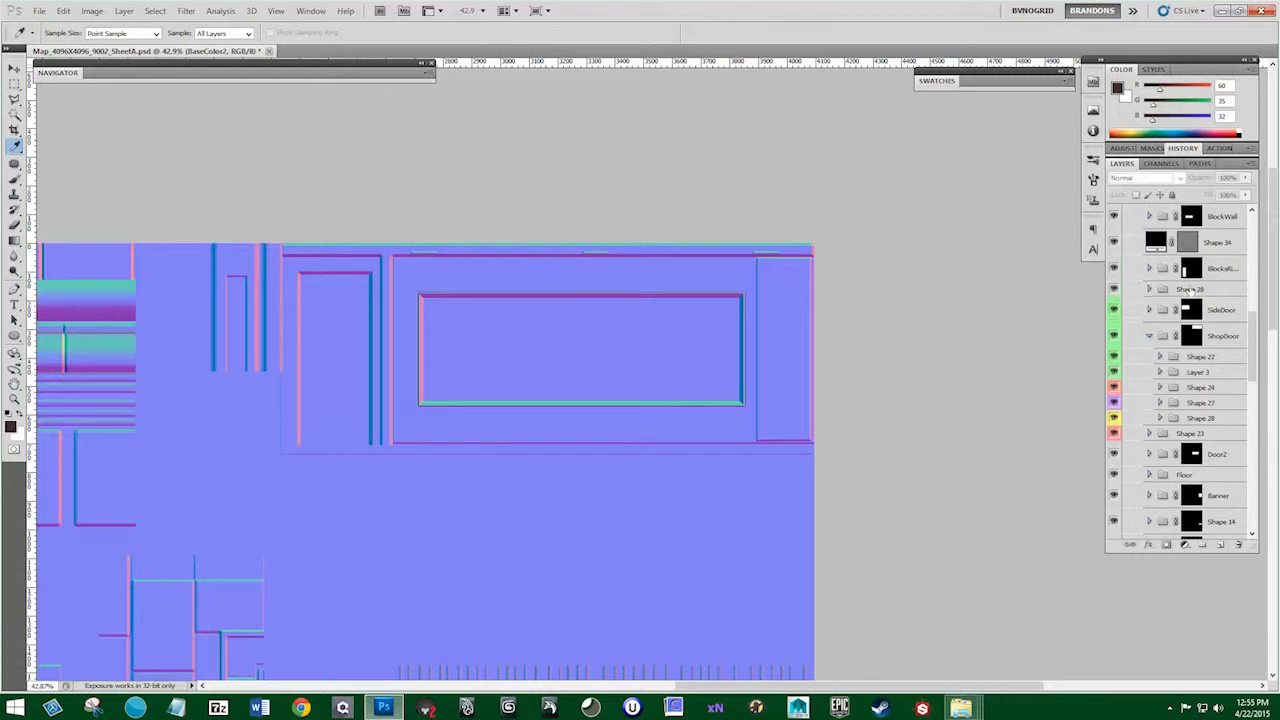
left_click(1192, 289)
left_click(1187, 331, "ctrl")
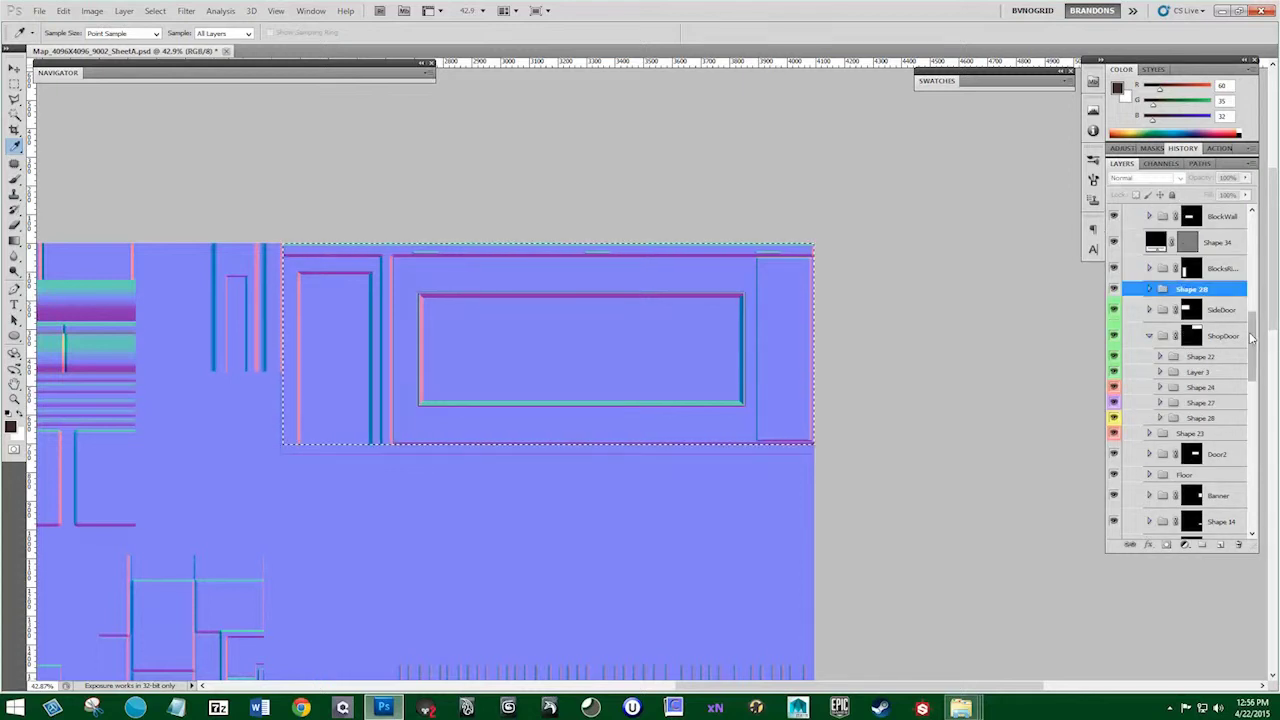
left_click_drag(1252, 343, 1251, 235)
left_click(1236, 223)
left_click(1114, 227)
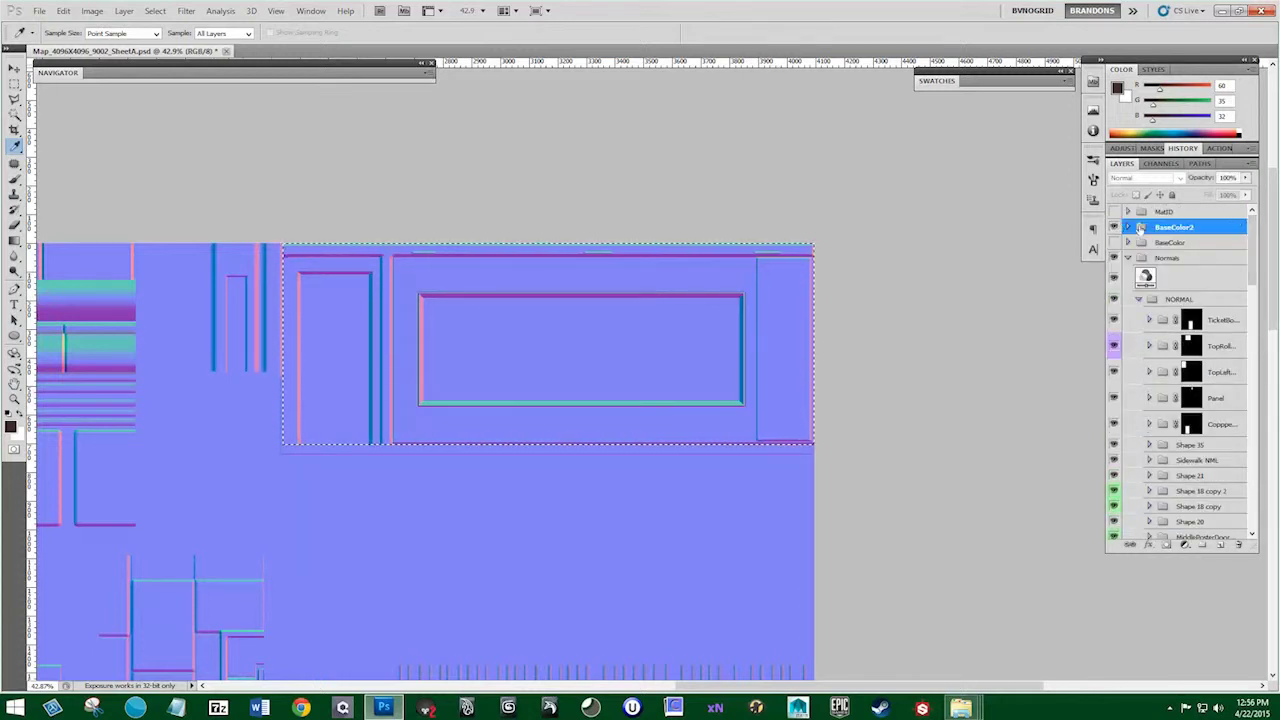
left_click(1128, 227)
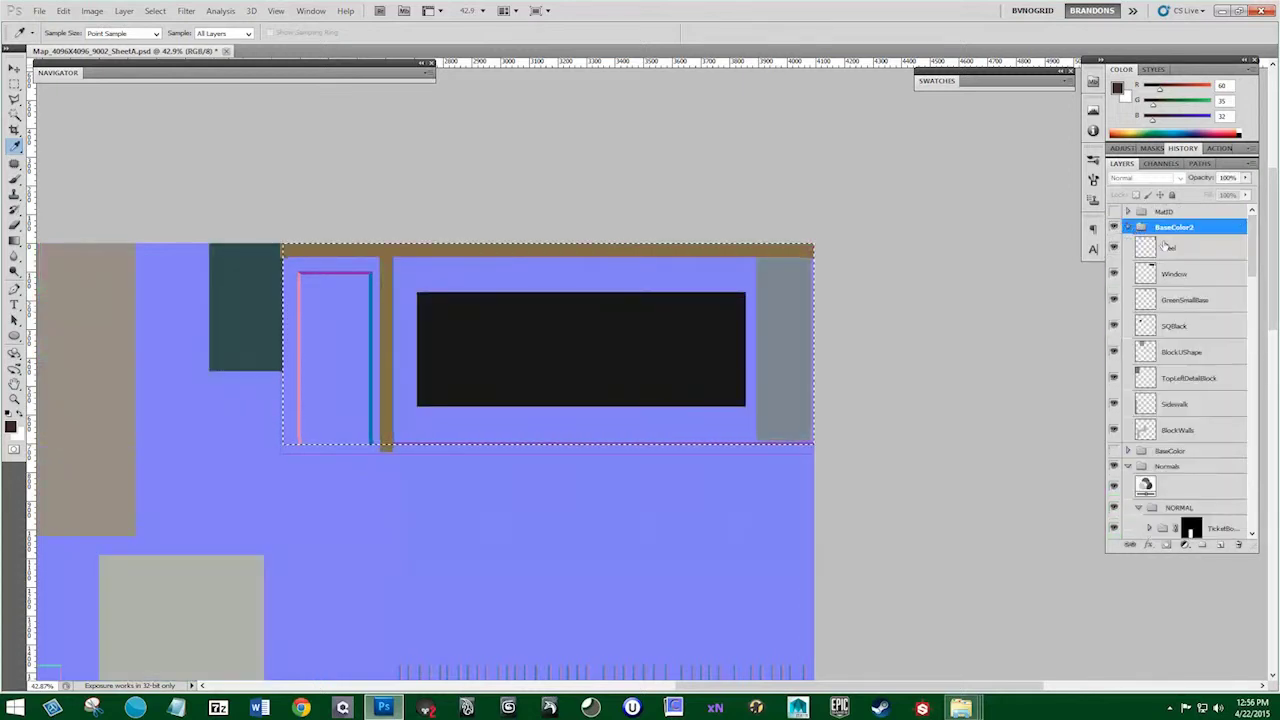
Create a layer named RedWood between Window and GreenSmallBase, and fill the door selection with dark red-brown, RGB 60, 35, 32
left_click(1177, 310)
left_click(1220, 544)
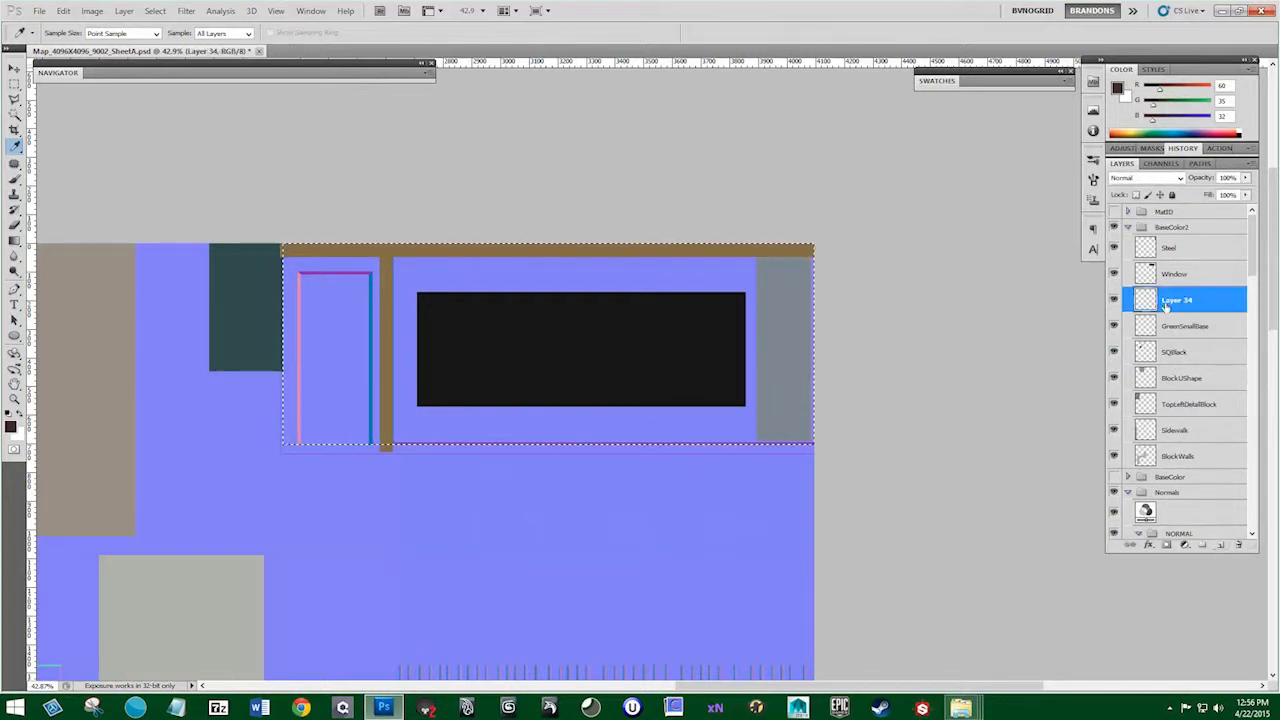
double_click(1165, 307)
key("Escape")
double_click(1177, 301)
type("RedWood")
key("Return")
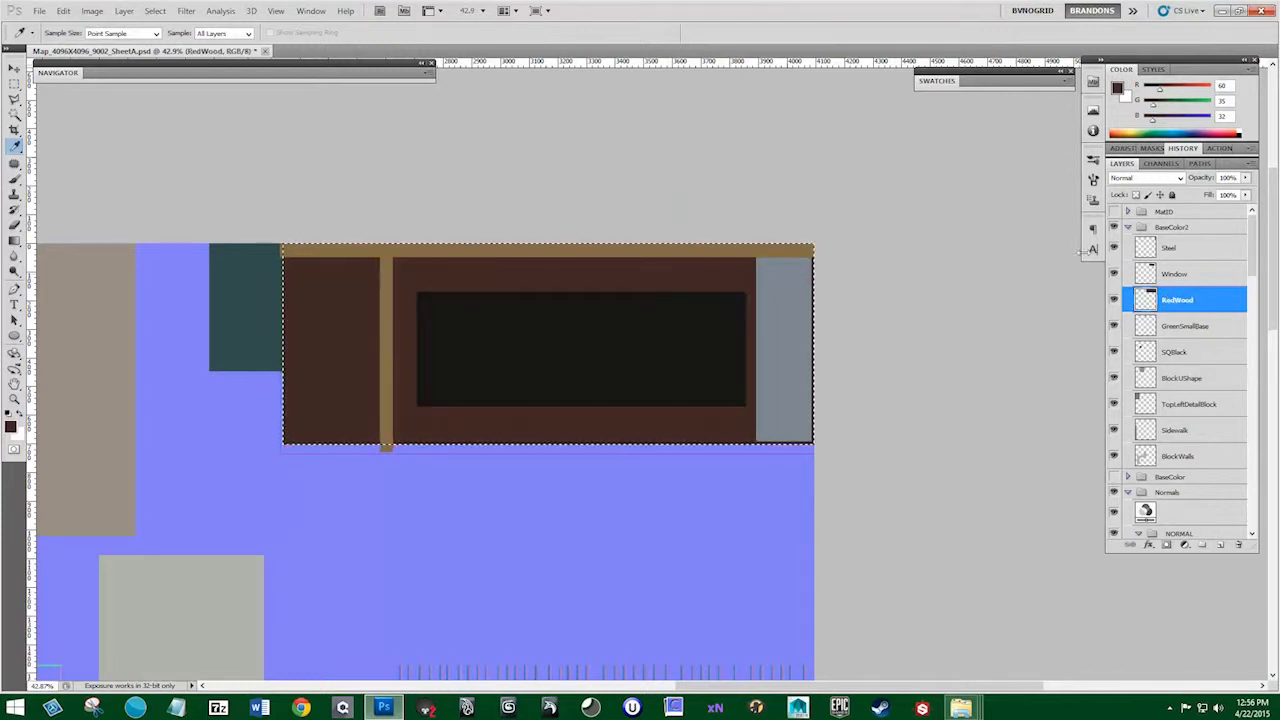
Toggle the BaseColor2 group's visibility to compare the shop door's flat colours with its normal map
left_click(1115, 227)
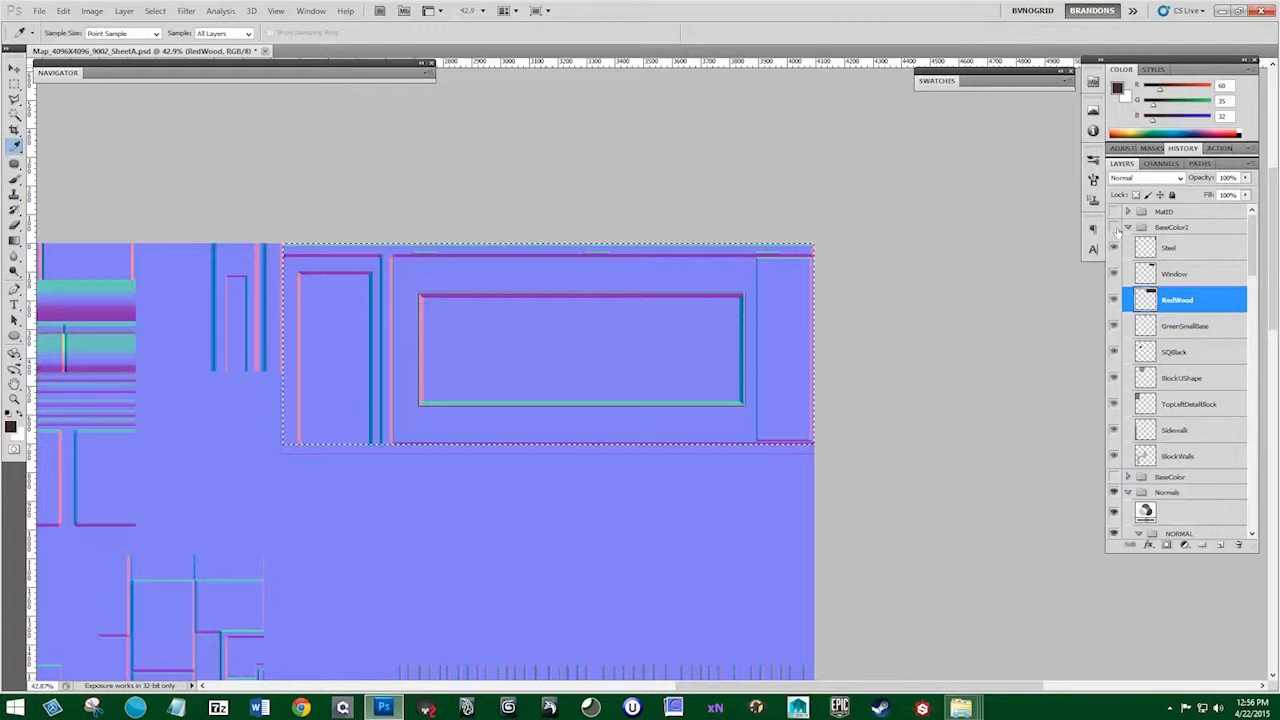
left_click(1115, 227)
left_click(1115, 227)
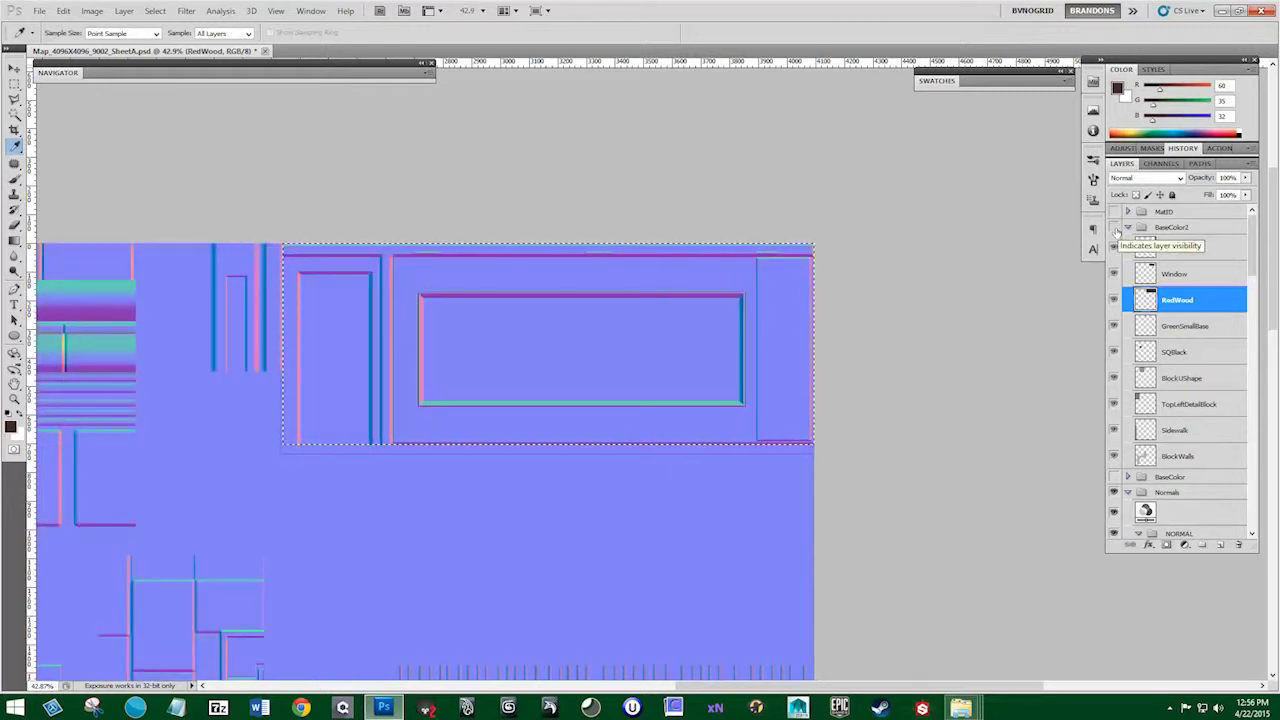
left_click(1115, 227)
left_click(1115, 227)
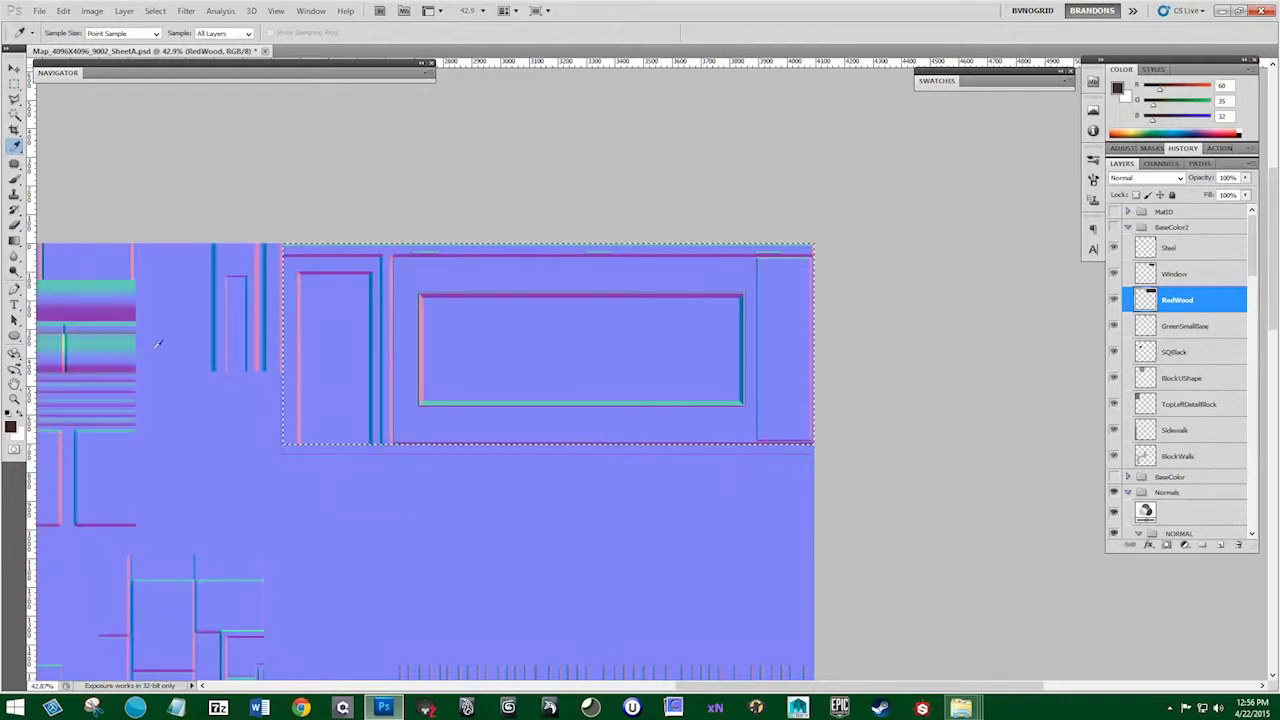
Show the grid and draw a rectangular selection around the shop door area
left_click(275, 10)
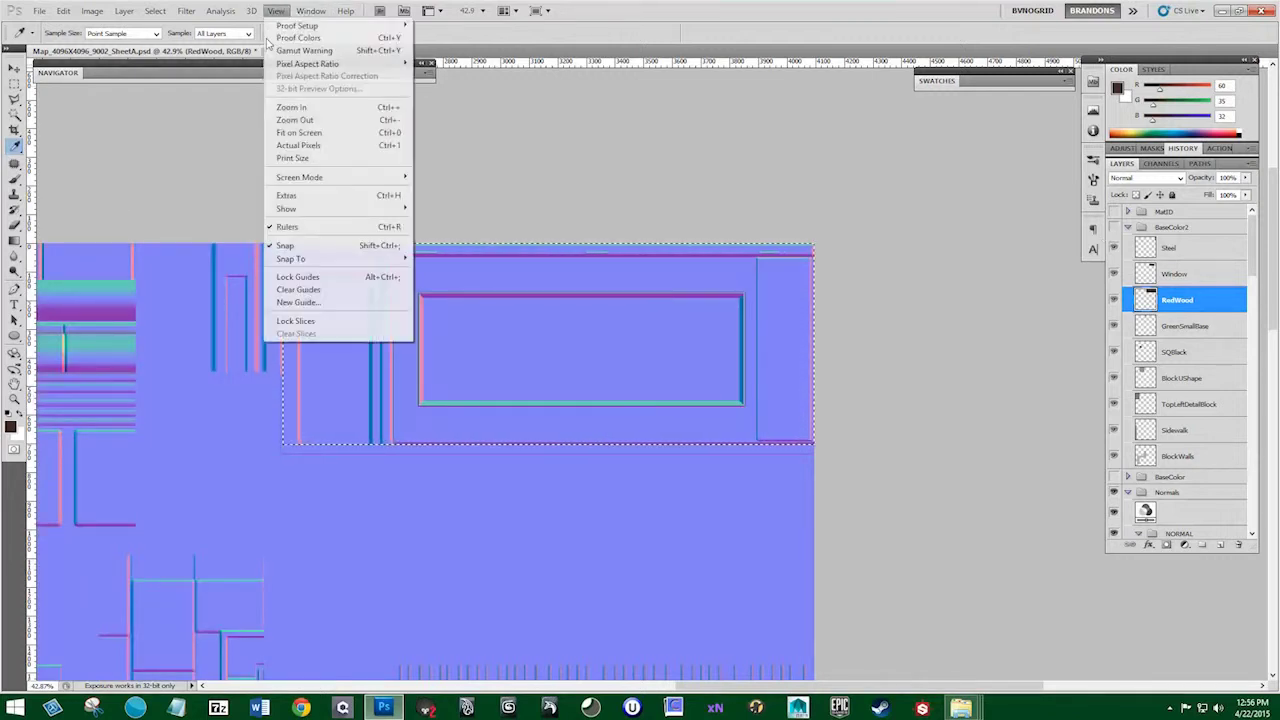
left_click(287, 195)
left_click(14, 84)
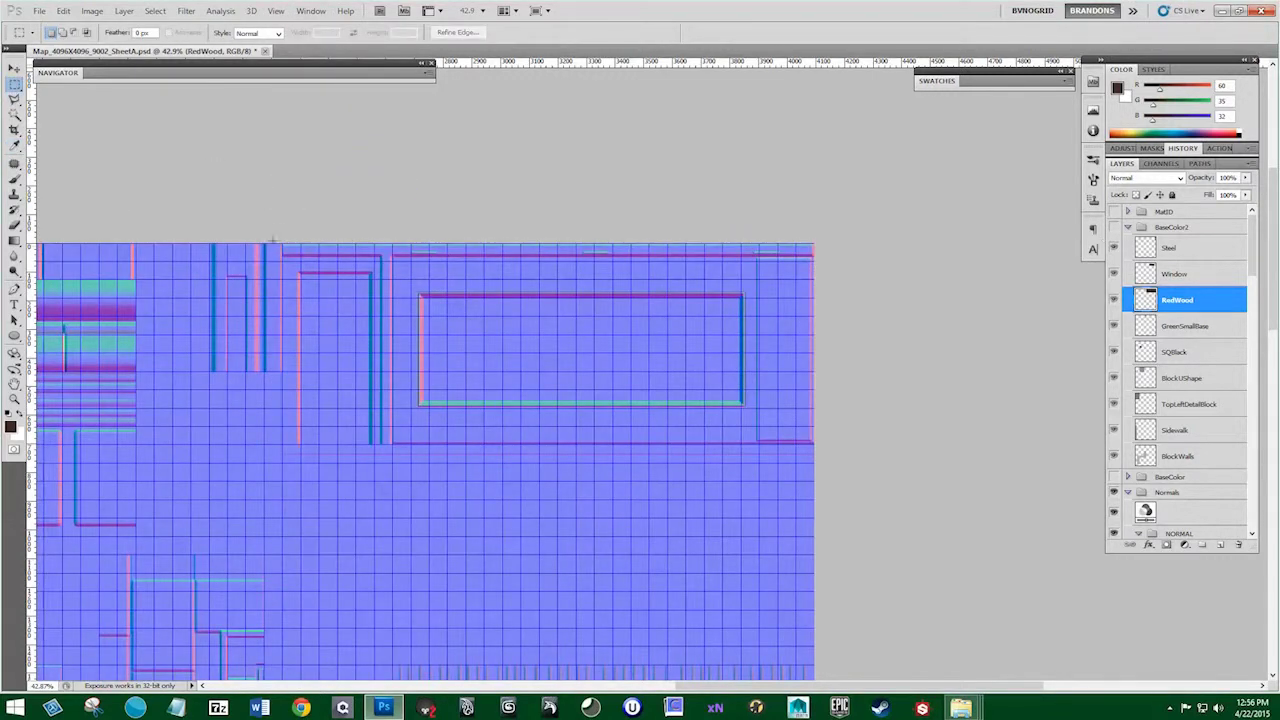
left_click_drag(814, 459, 814, 461)
Toggle the Normals and BaseColor2 groups to compare the shop door's photo texture, normal map and flat colours
left_click(1140, 228)
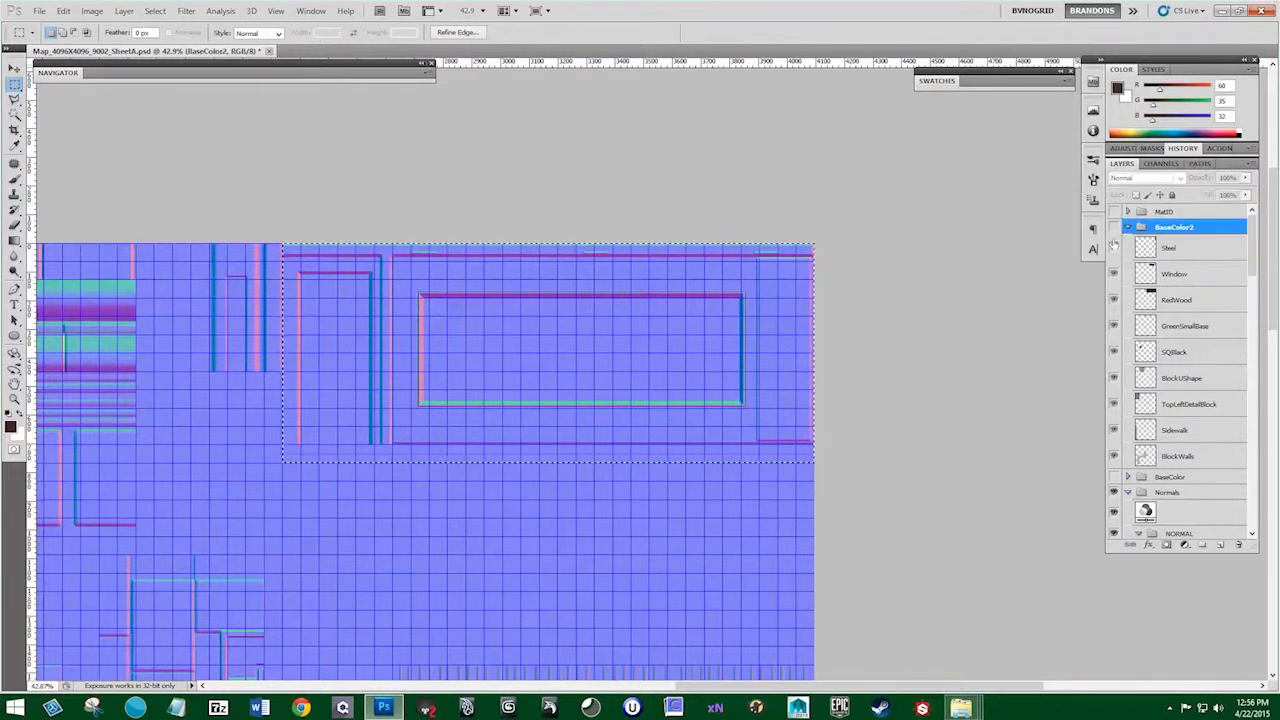
left_click(1128, 228)
left_click(1114, 259)
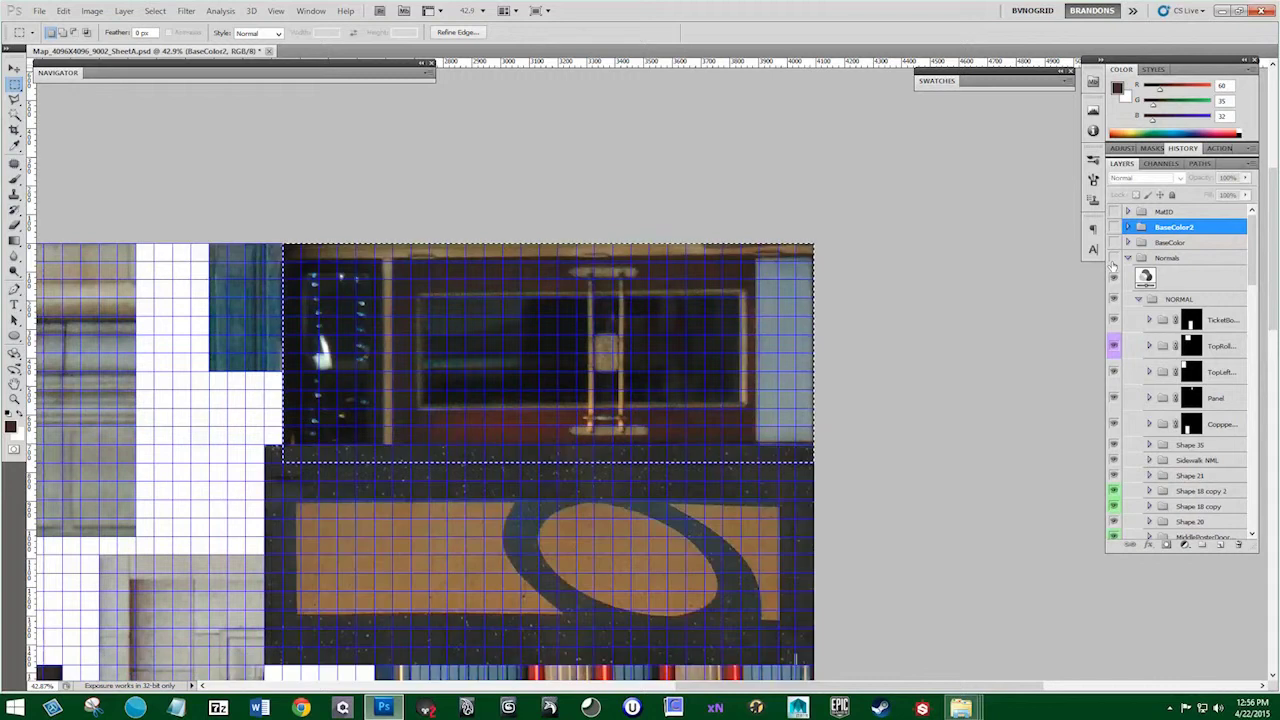
left_click(1114, 259)
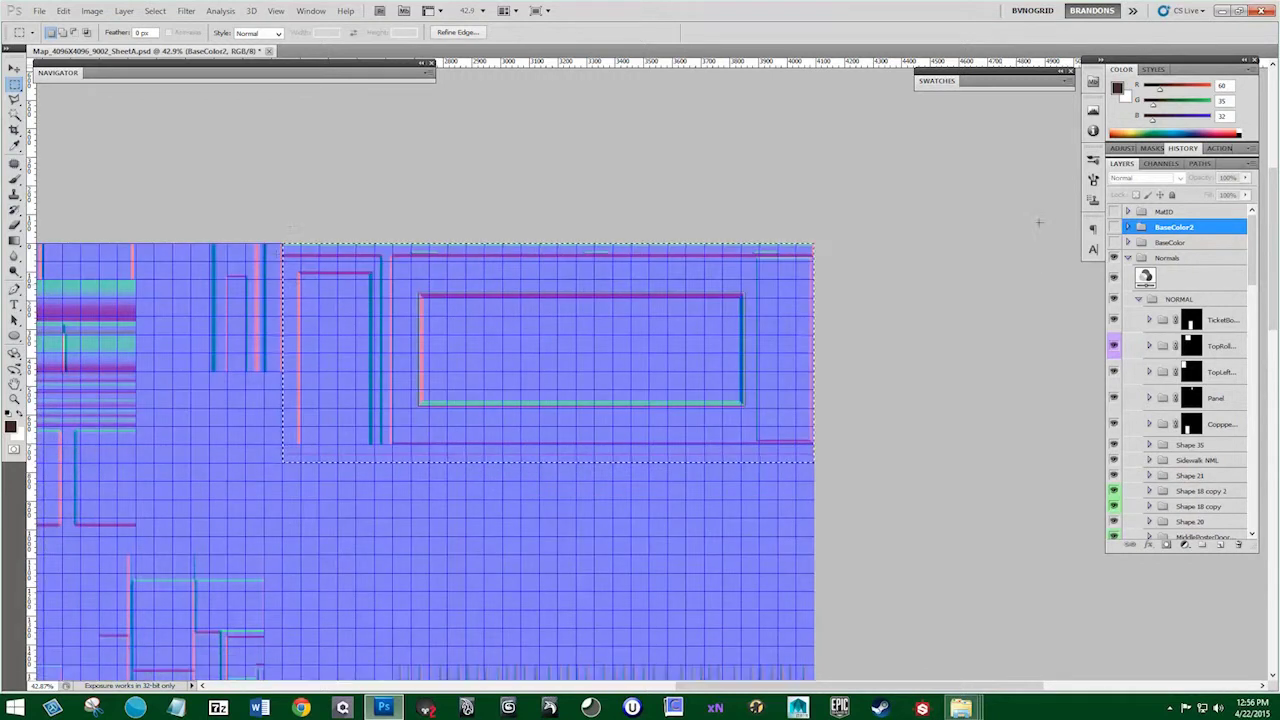
left_click(1115, 258)
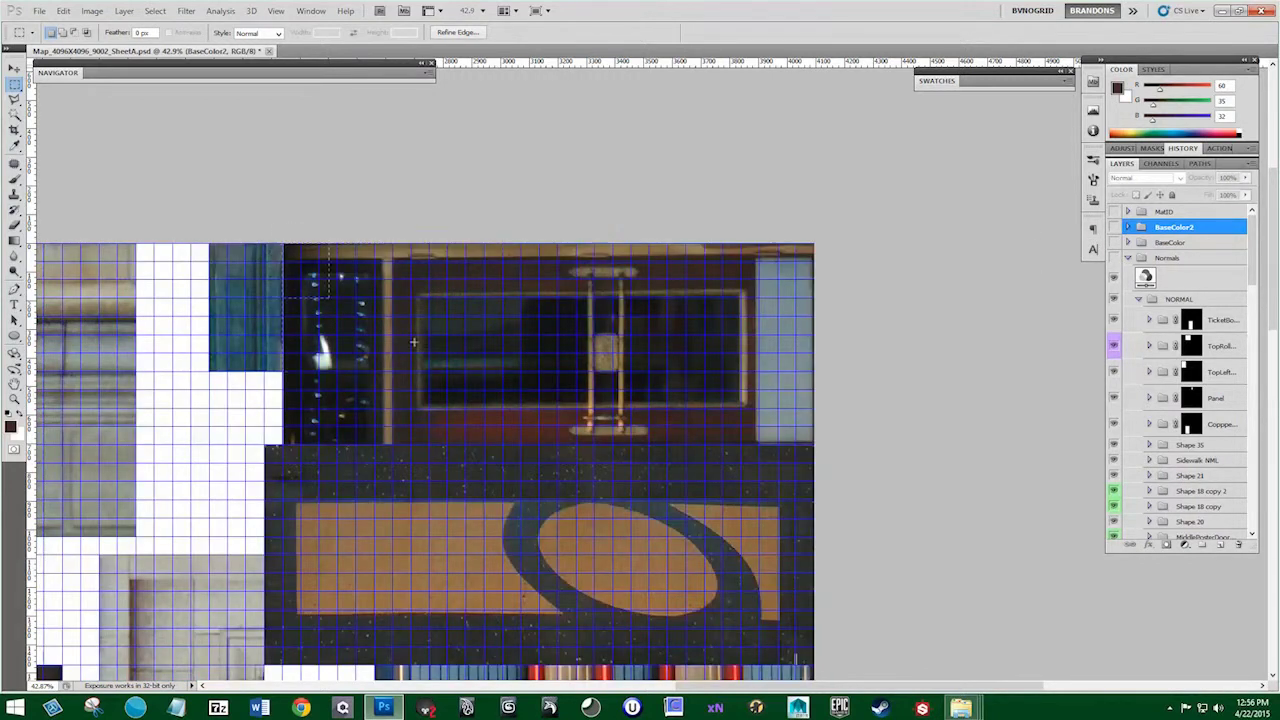
left_click(1114, 227)
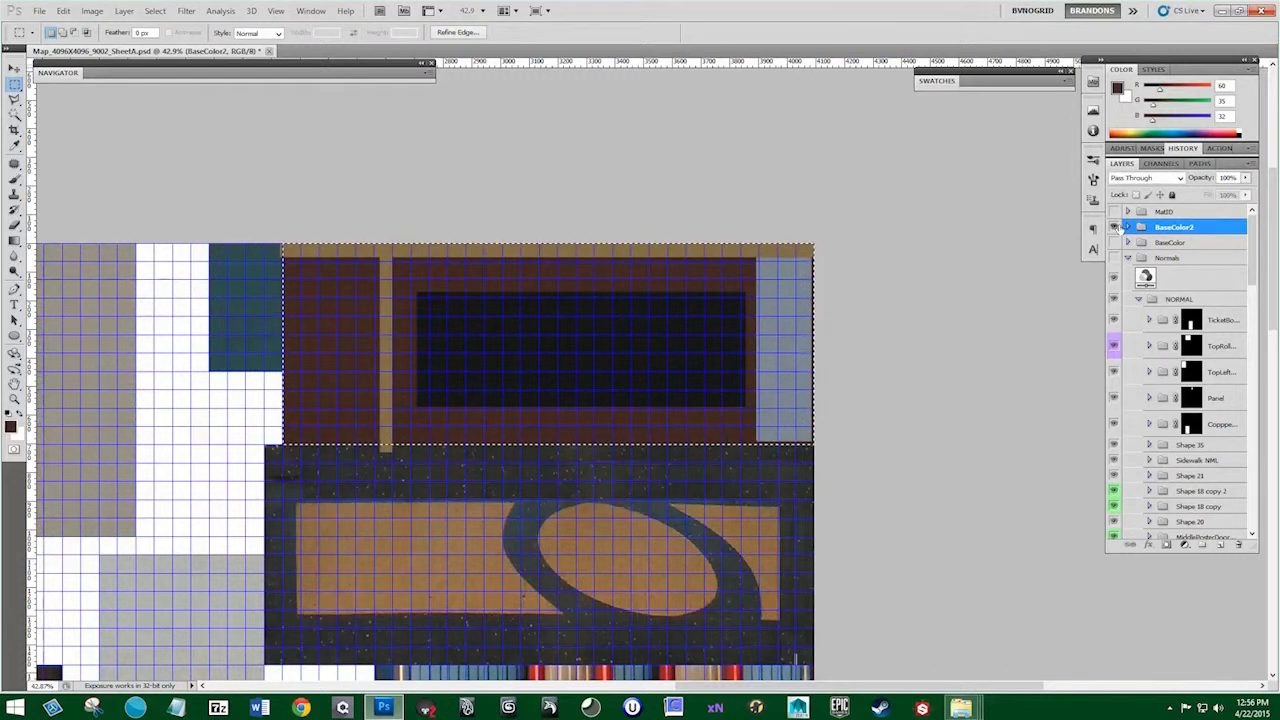
left_click(1116, 227)
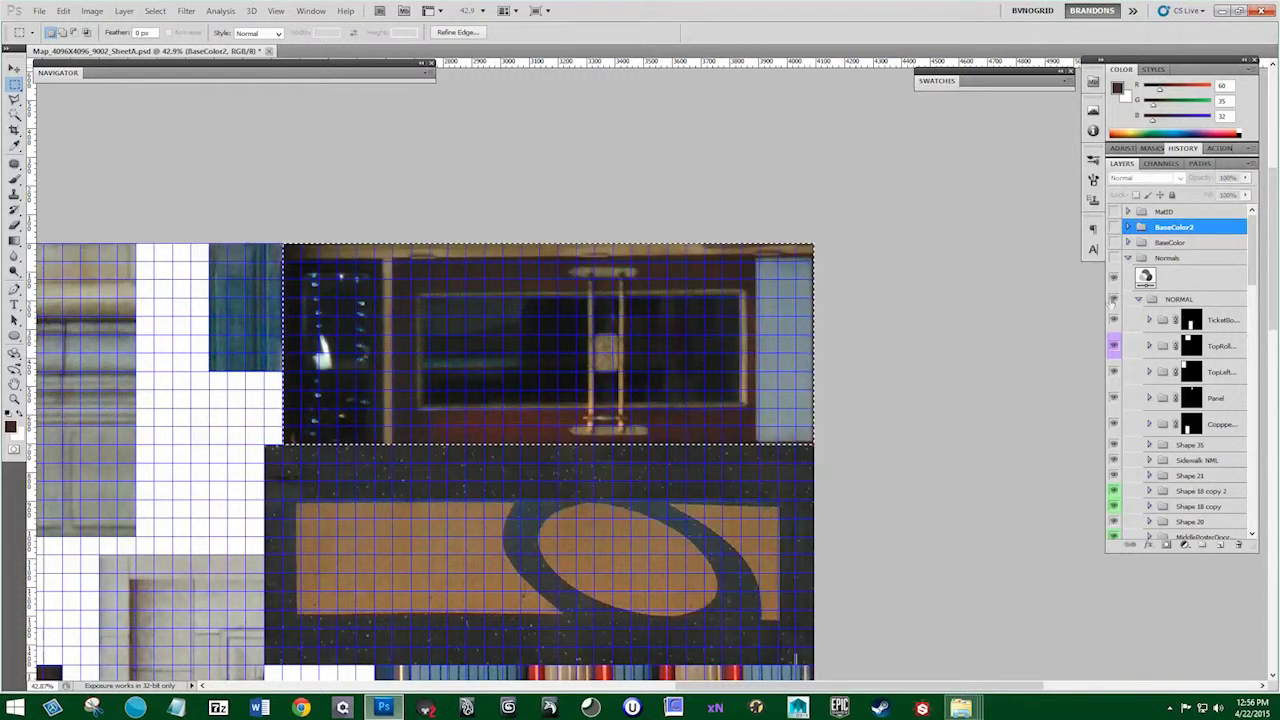
Hide the grid, show the Normals group, and toggle SideDoor and ShopDoor to identify the group covering the shop door
left_click(275, 10)
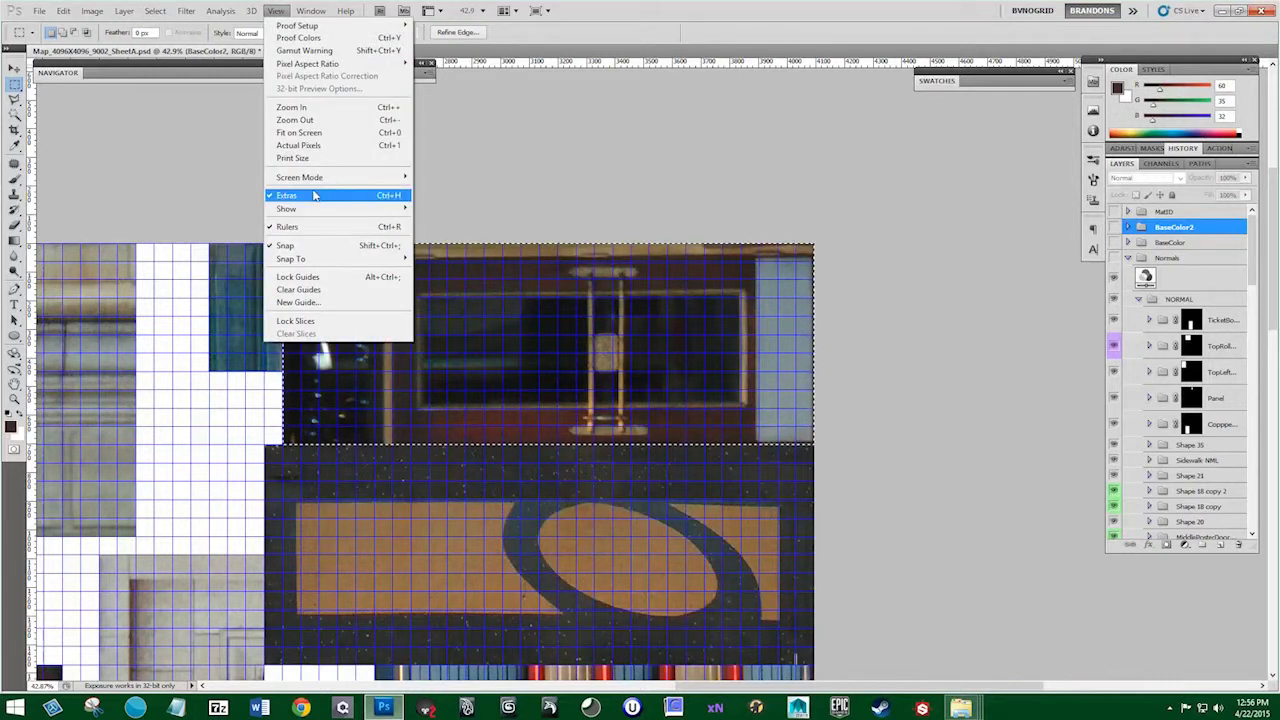
left_click(300, 195)
left_click(1114, 258)
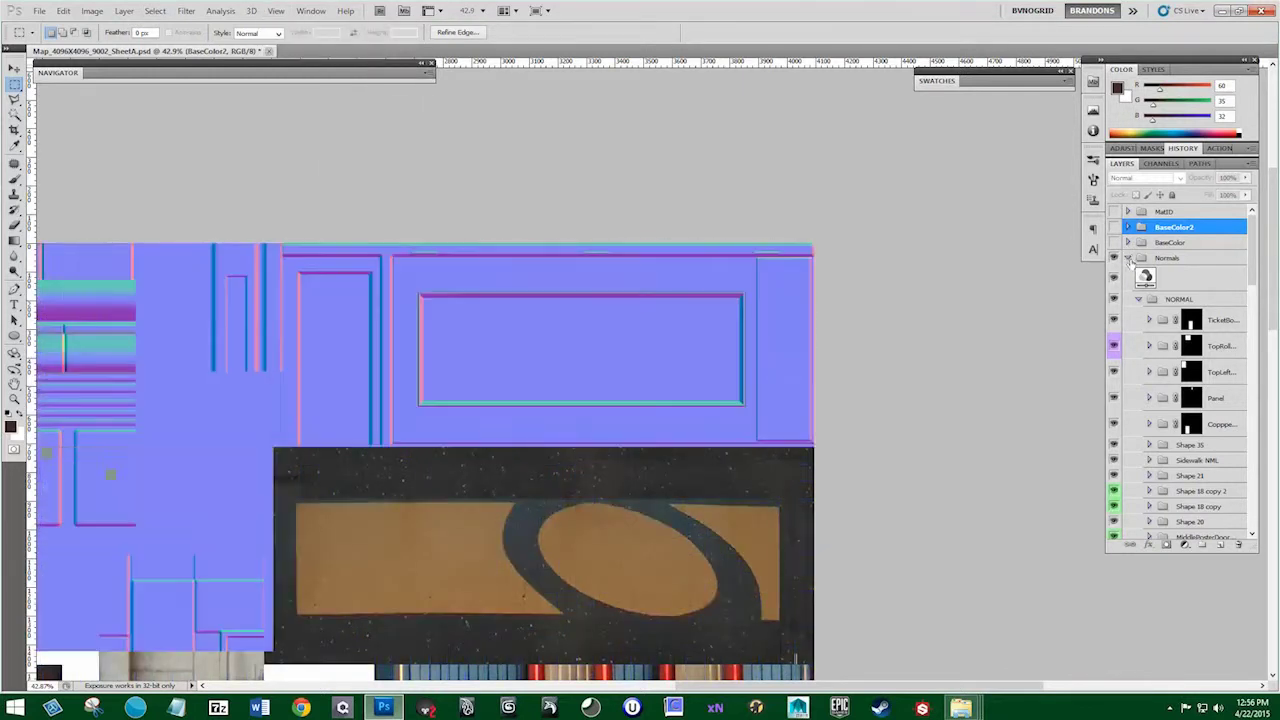
scroll(1148, 503, "down", 3)
scroll(1148, 503, "down", 5)
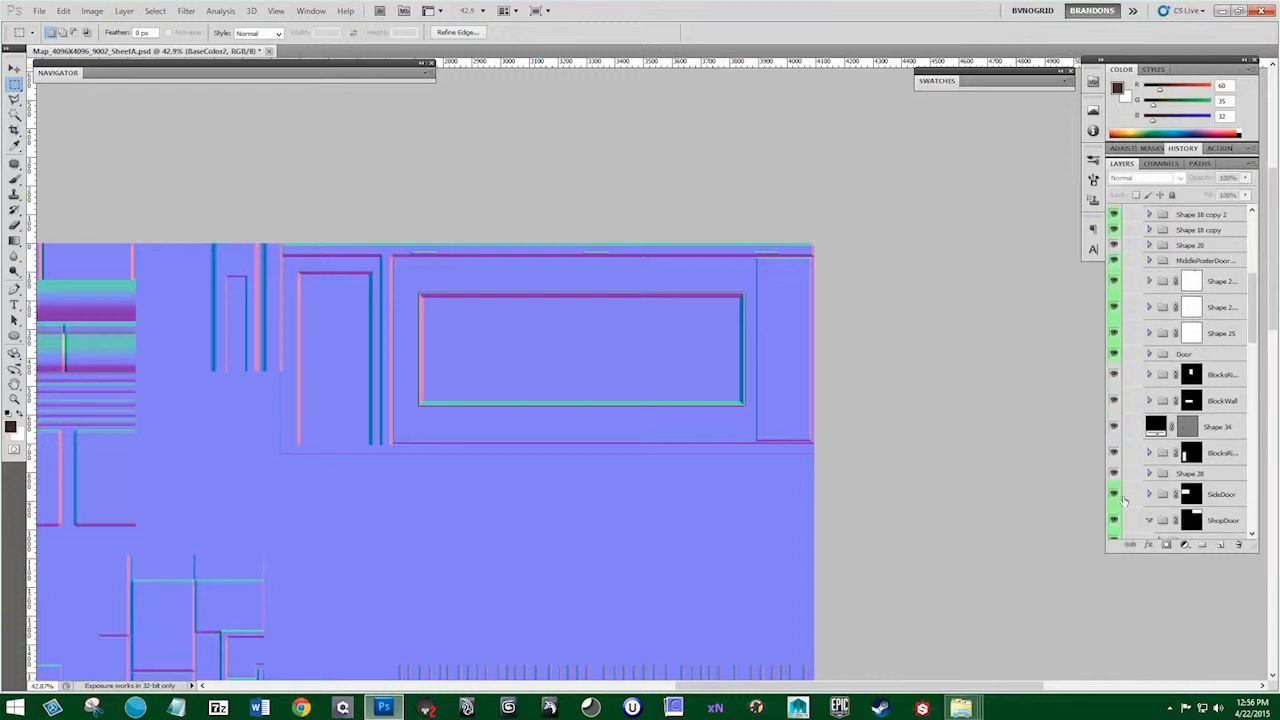
left_click(1115, 489)
left_click(1115, 464)
left_click(1115, 464)
left_click(1115, 489)
left_click(1115, 489)
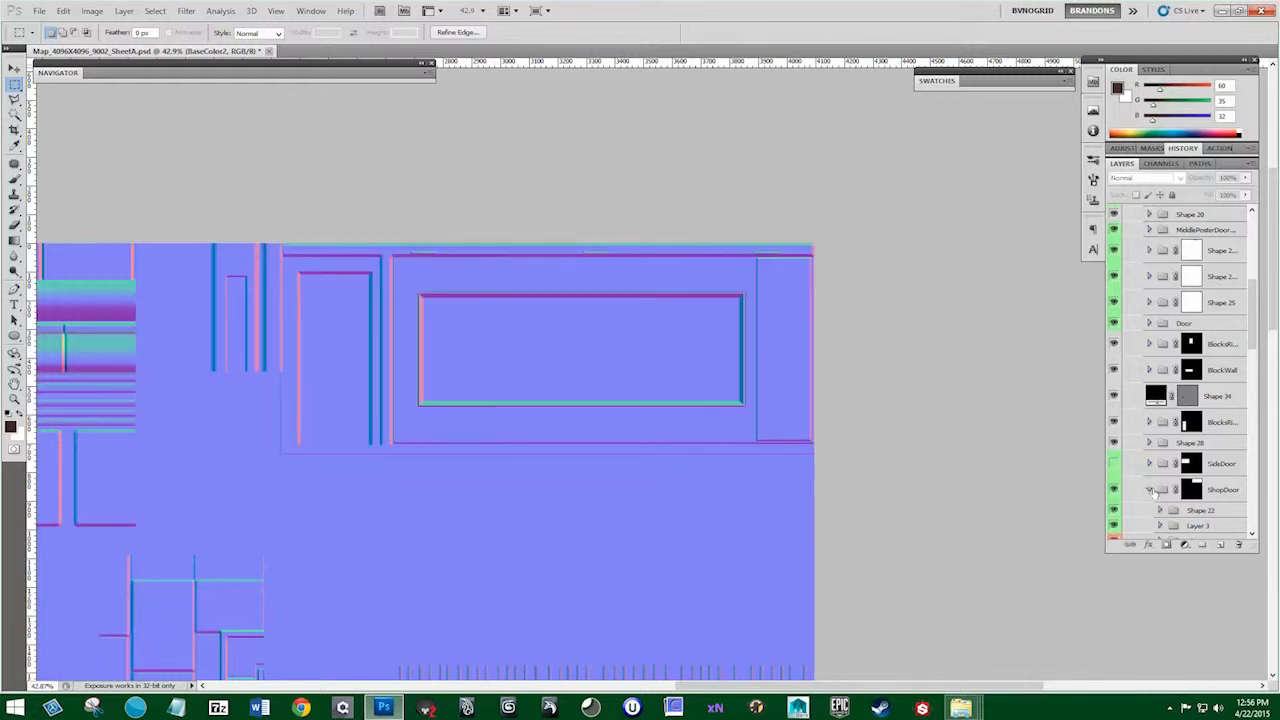
Toggle the visibility of ShopDoor's subgroups to find the one forming the door's narrow tall panel
scroll(1183, 412, "down", 3)
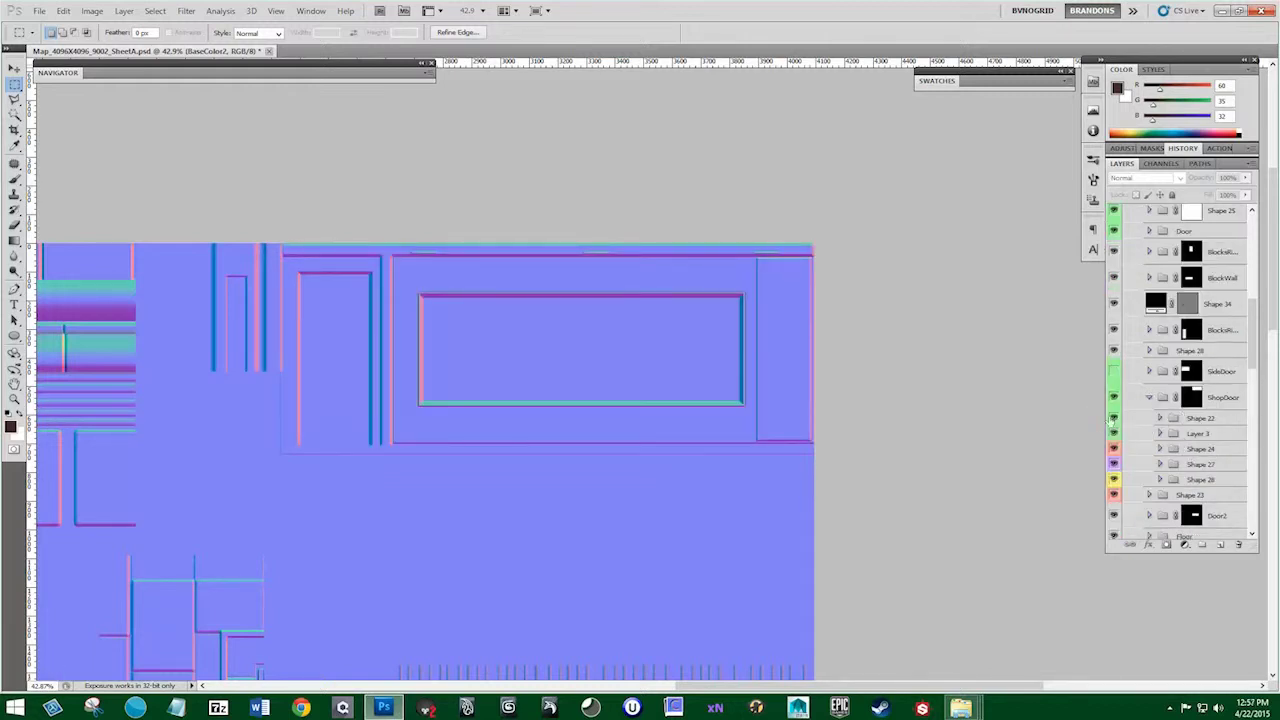
left_click(1113, 421)
left_click(1113, 421)
left_click(1114, 436)
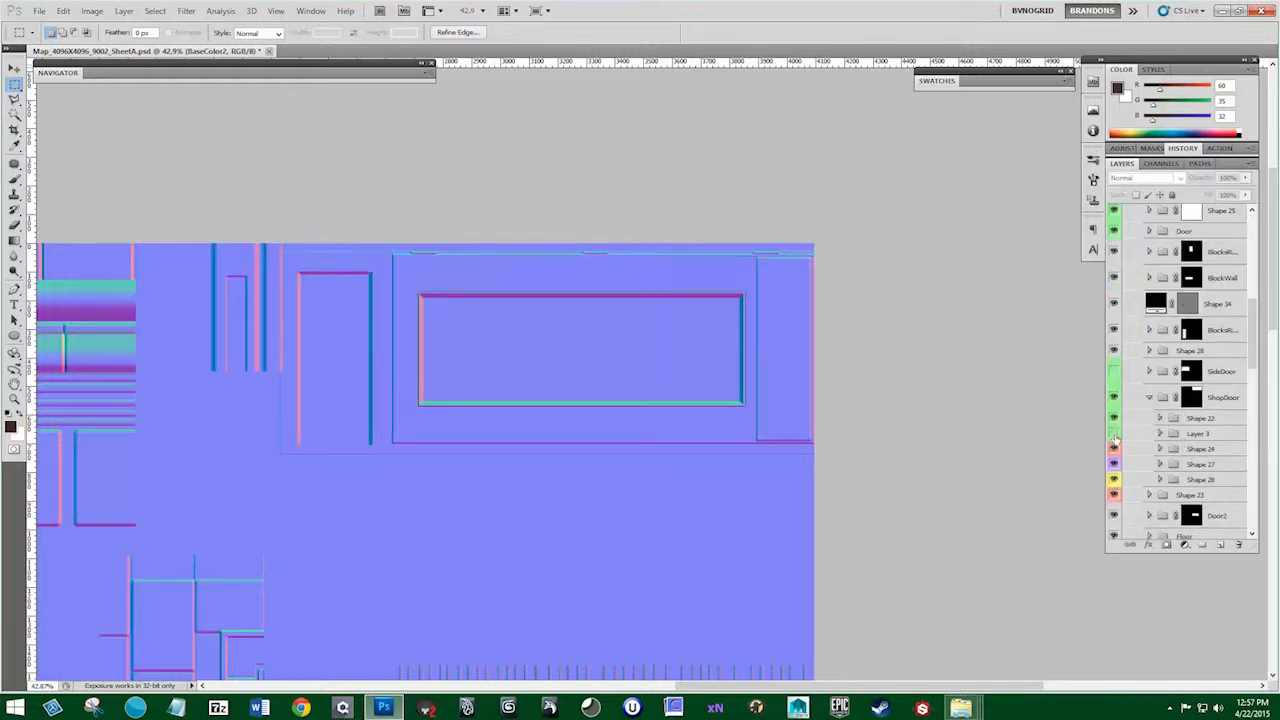
left_click(1114, 449)
left_click(1114, 464)
left_click(1114, 480)
left_click(1114, 480)
Expand the Shape 28 subgroup in ShopDoor and load its narrow panel shape as a selection
left_click(1190, 479)
left_click(1160, 479)
scroll(1232, 477, "down", 1)
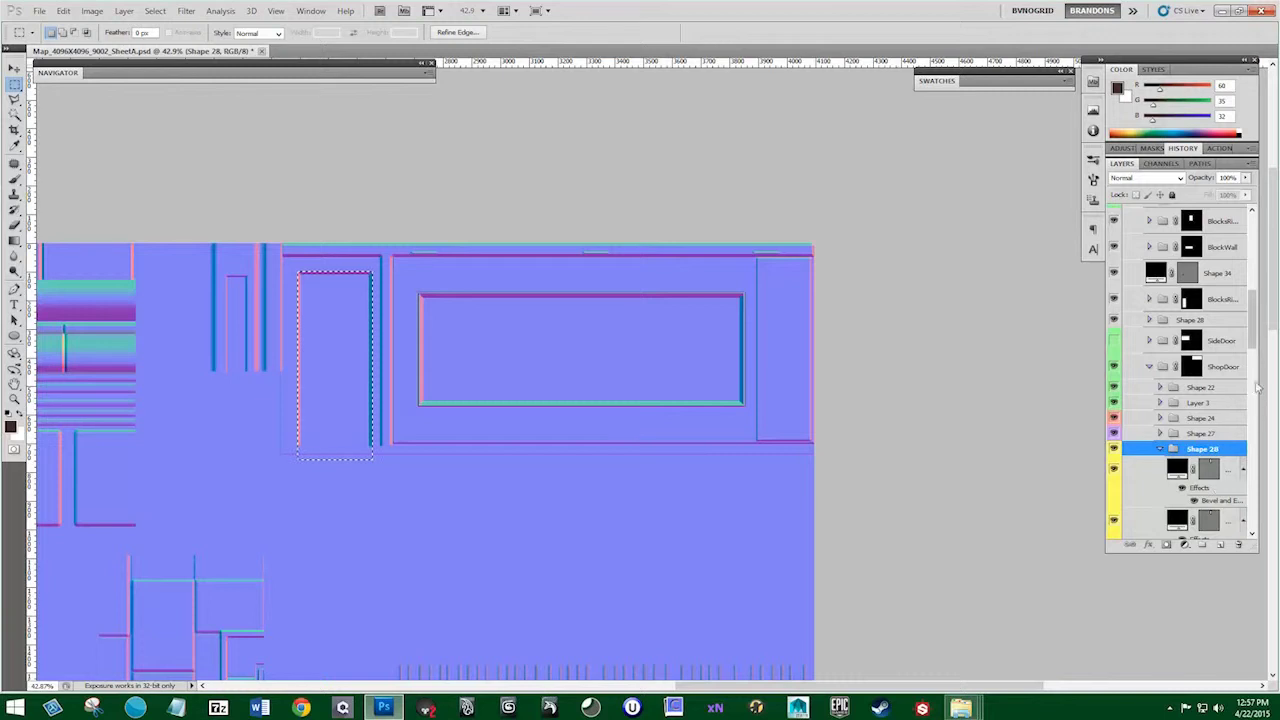
left_click_drag(1249, 332, 1249, 240)
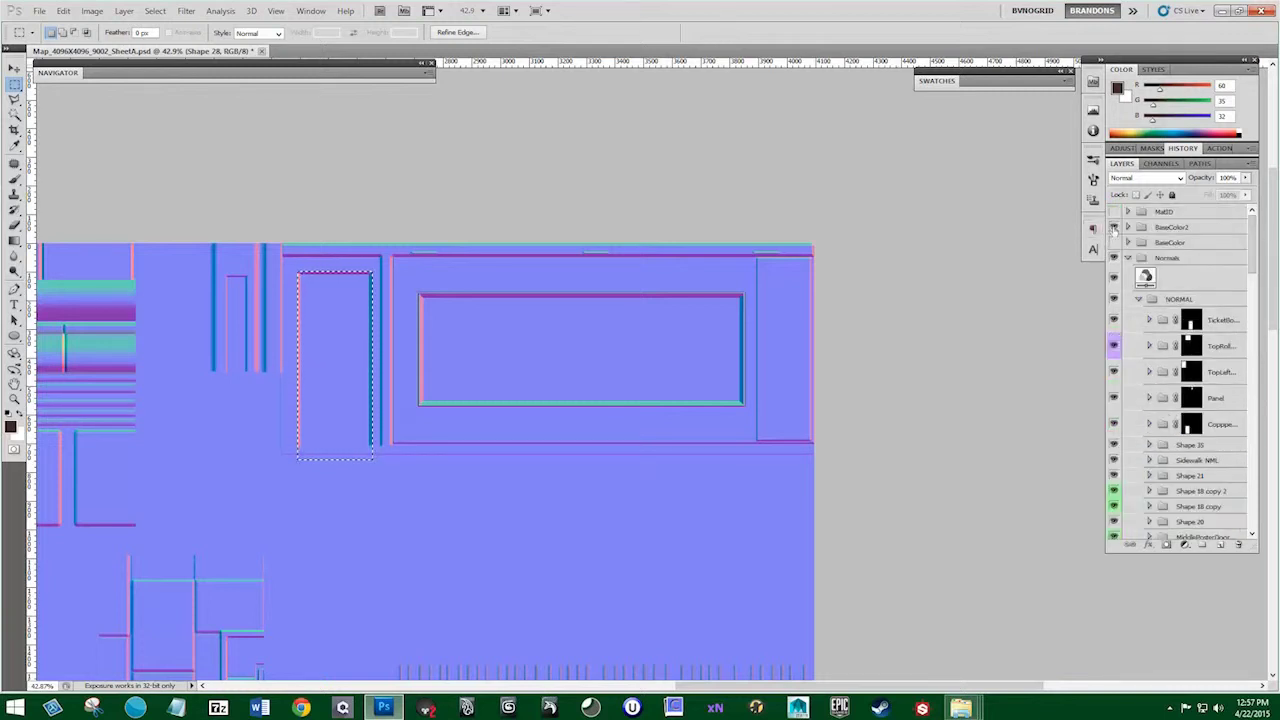
Show BaseColor2, fill the narrow panel selection on the Window layer with the sampled near-black, RGB 15, 15, 17, and deselect
left_click(1114, 227)
left_click(1128, 227)
left_click(1170, 247)
left_click(1175, 273)
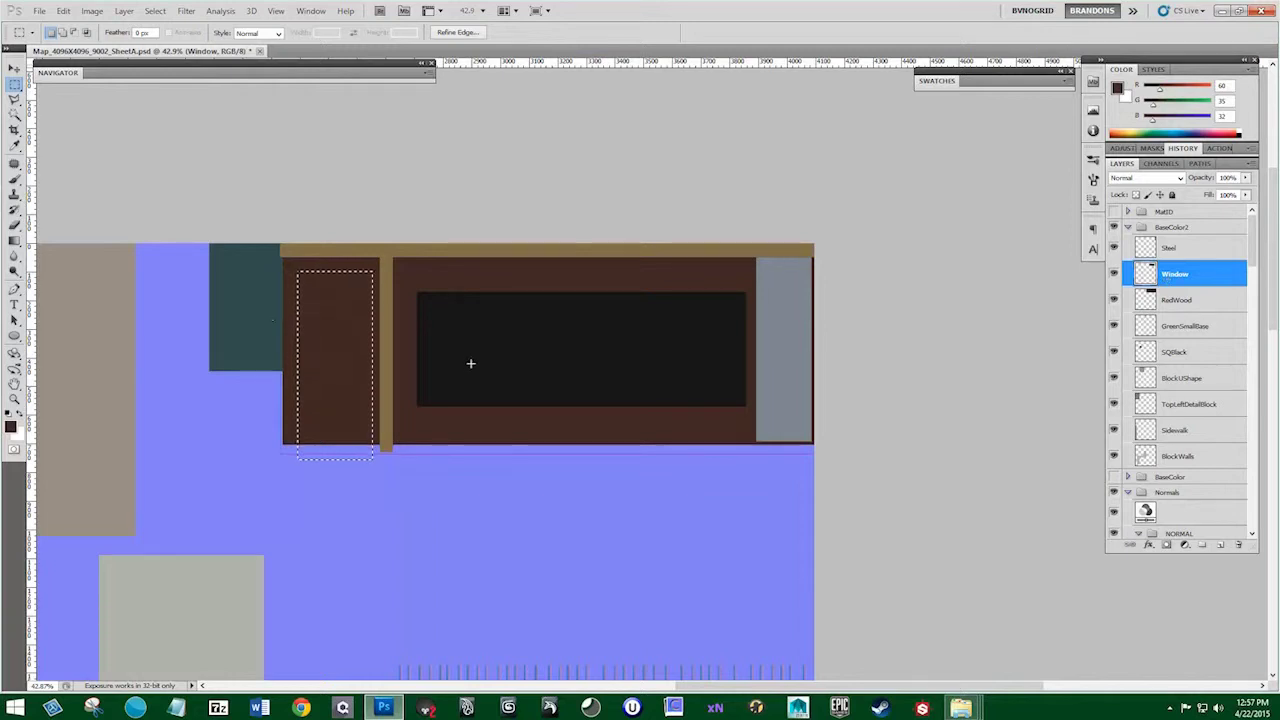
key("i")
left_click(515, 330)
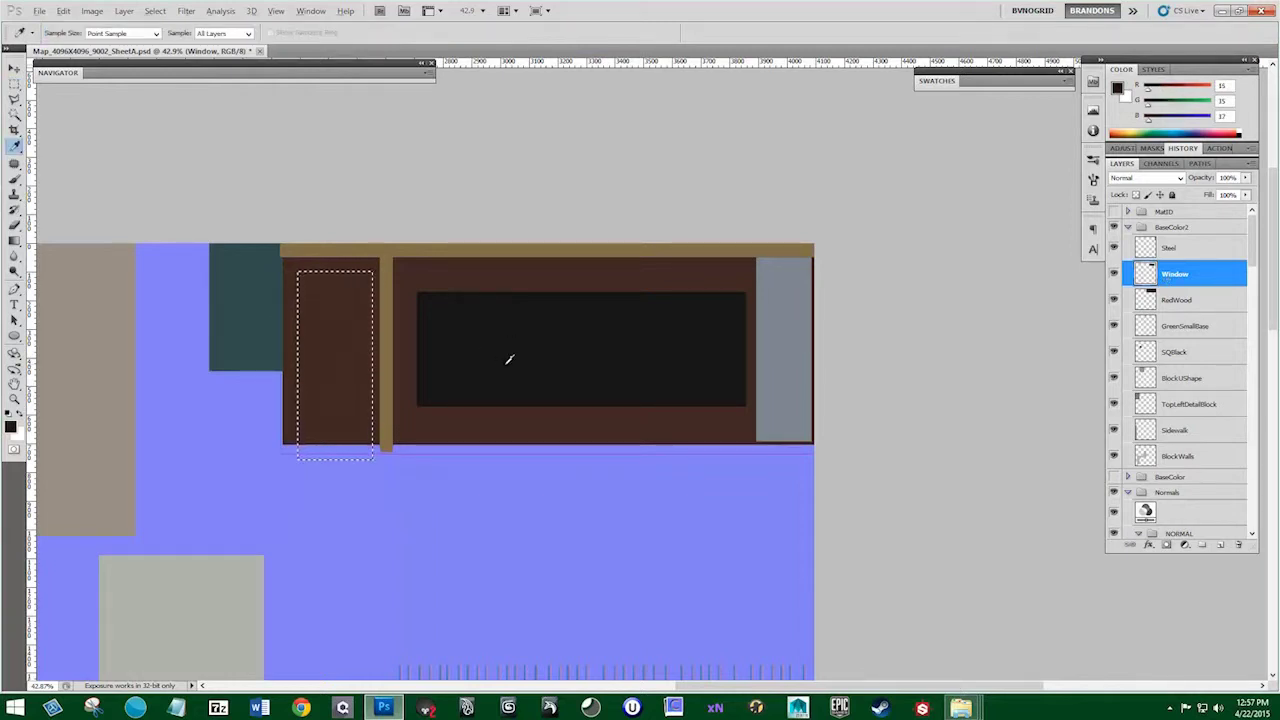
key("alt+BackSpace")
key("ctrl+d")
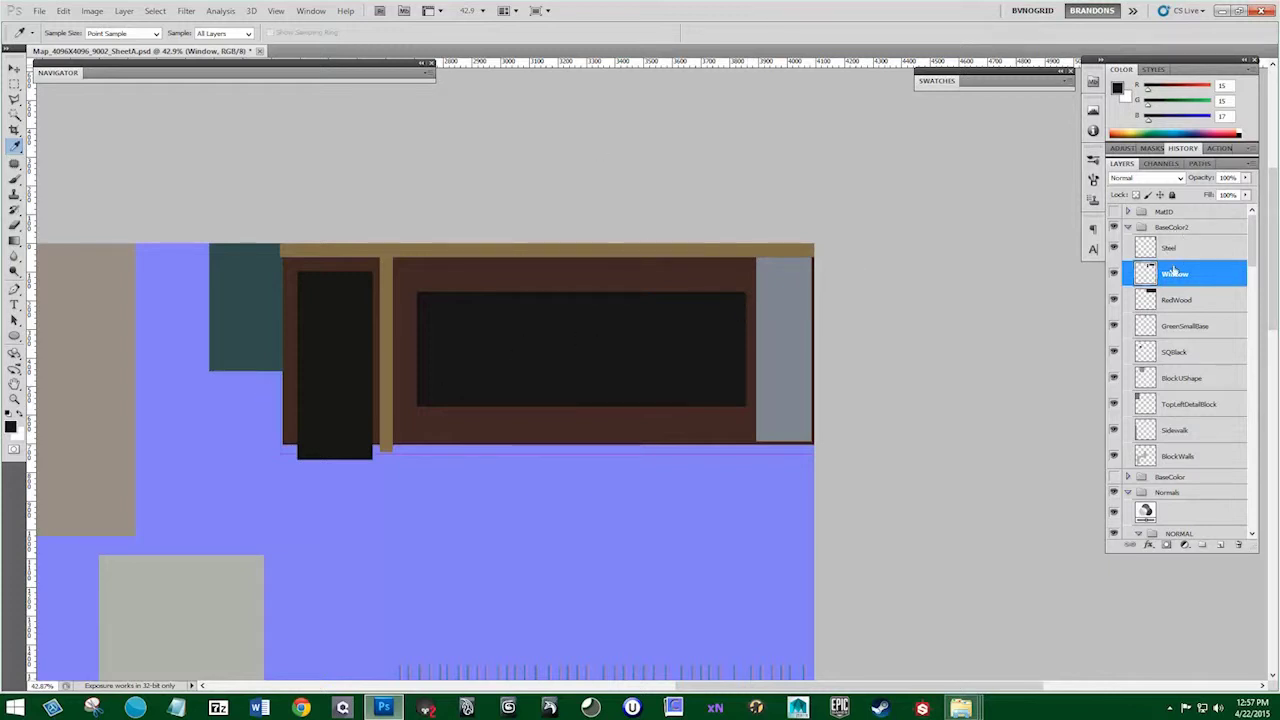
Show the grid, hide BaseColor2 and Normals, and draw a rectangular selection exactly around the shop door's photo texture
key("m")
left_click(275, 10)
left_click(341, 195)
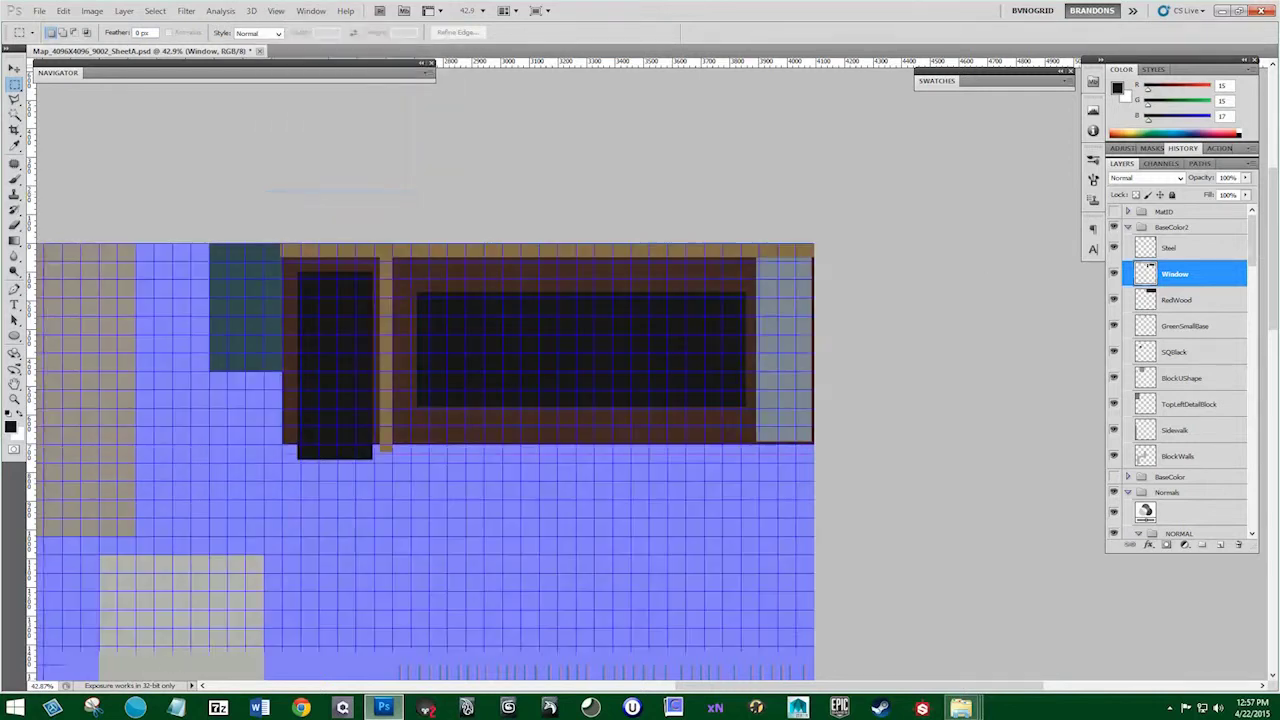
left_click(1115, 227)
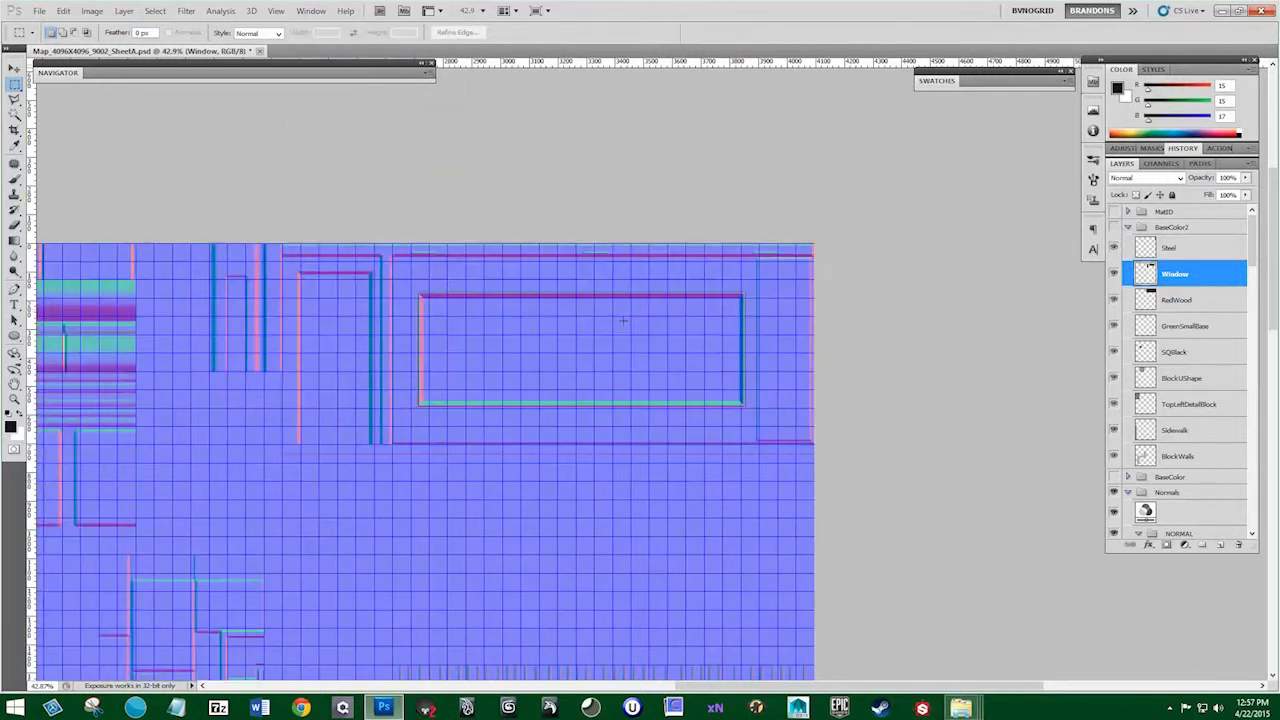
left_click(1127, 227)
left_click(1114, 242)
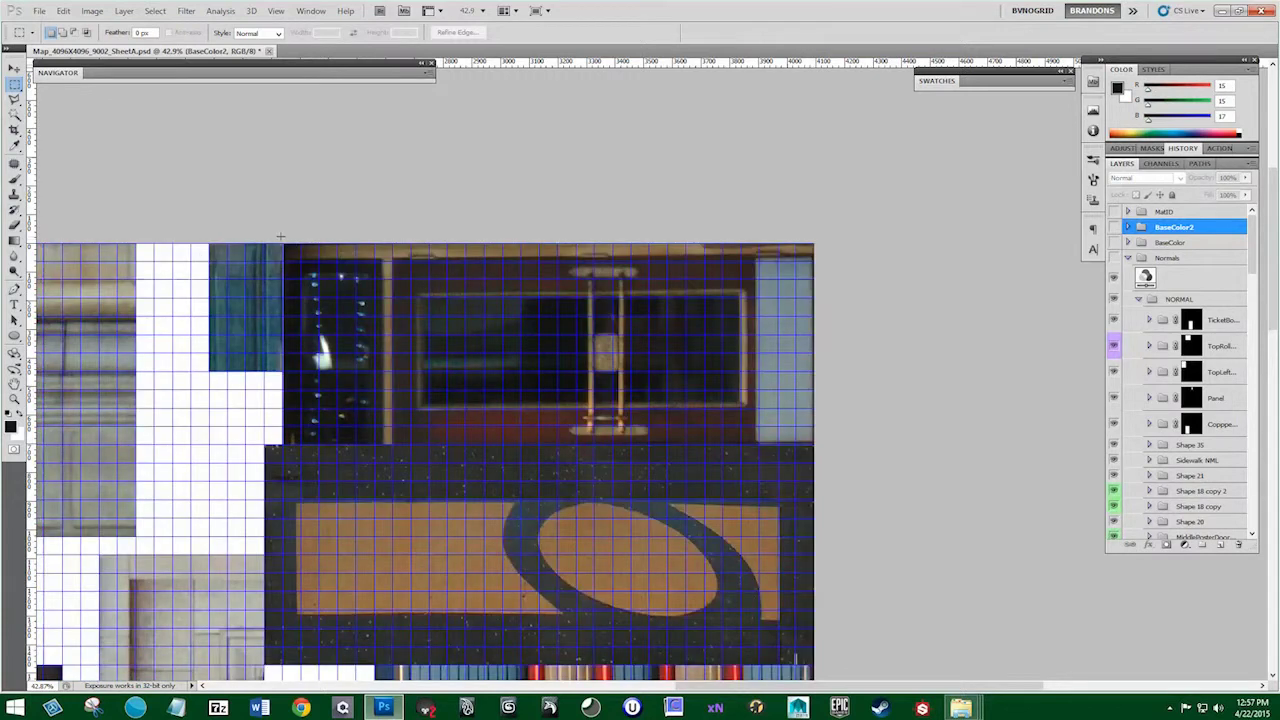
left_click_drag(681, 370, 814, 445)
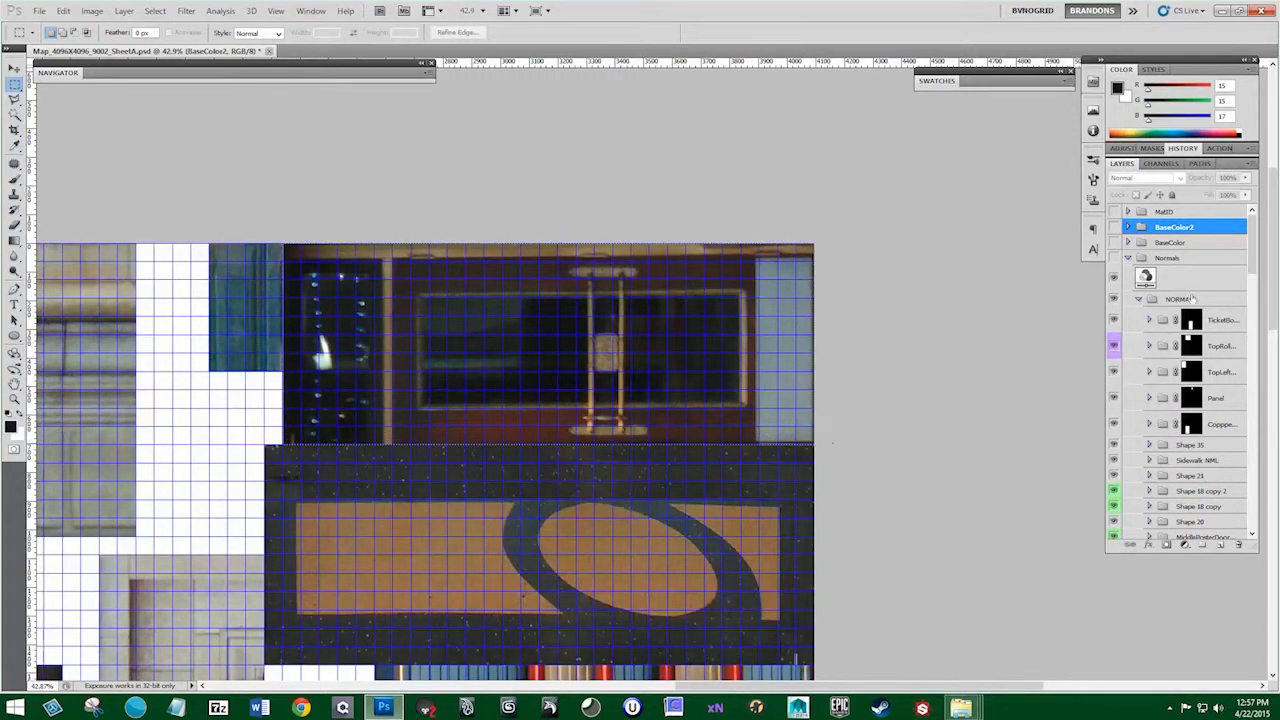
Show BaseColor2, invert the selection, delete the window panel and tan strip fills overhanging below the shop door, and deselect
left_click(1114, 227)
left_click(1127, 227)
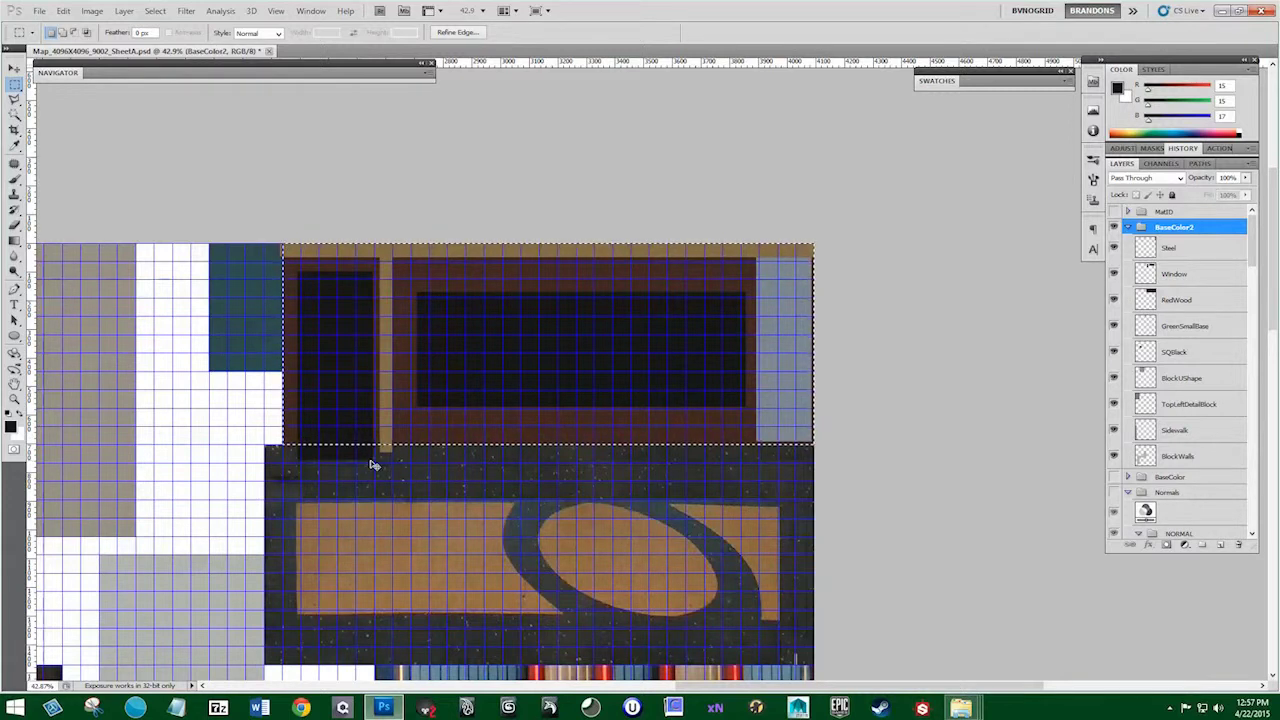
key("ctrl+shift+i")
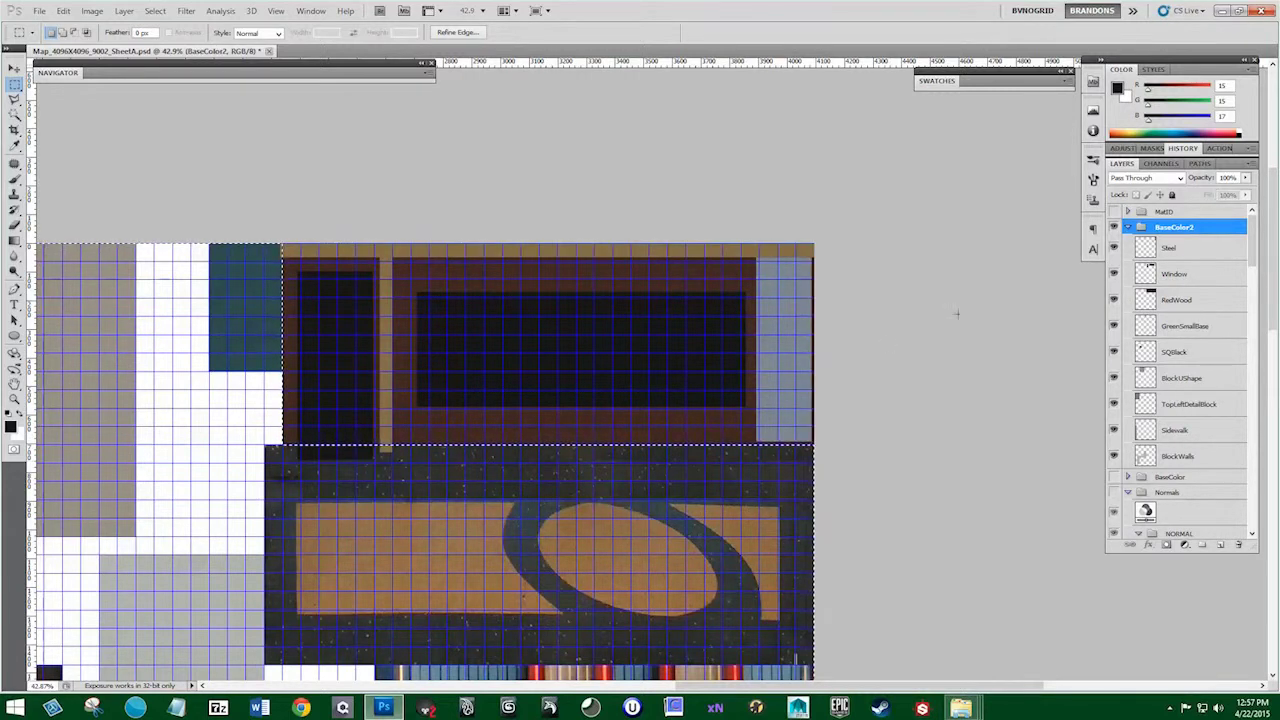
left_click(1176, 280)
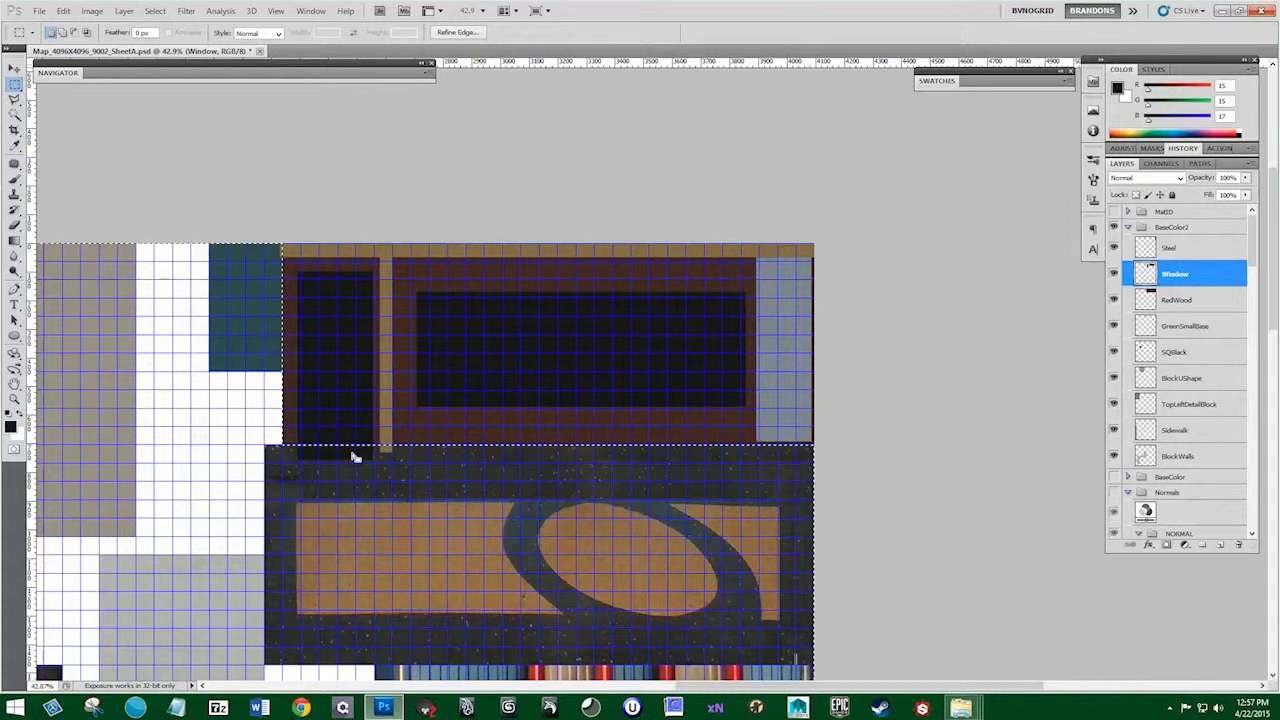
key("ctrl+d")
Draw a rectangular selection around the dark floor texture with the orange oval below the shop door
scroll(428, 420, "down", 4)
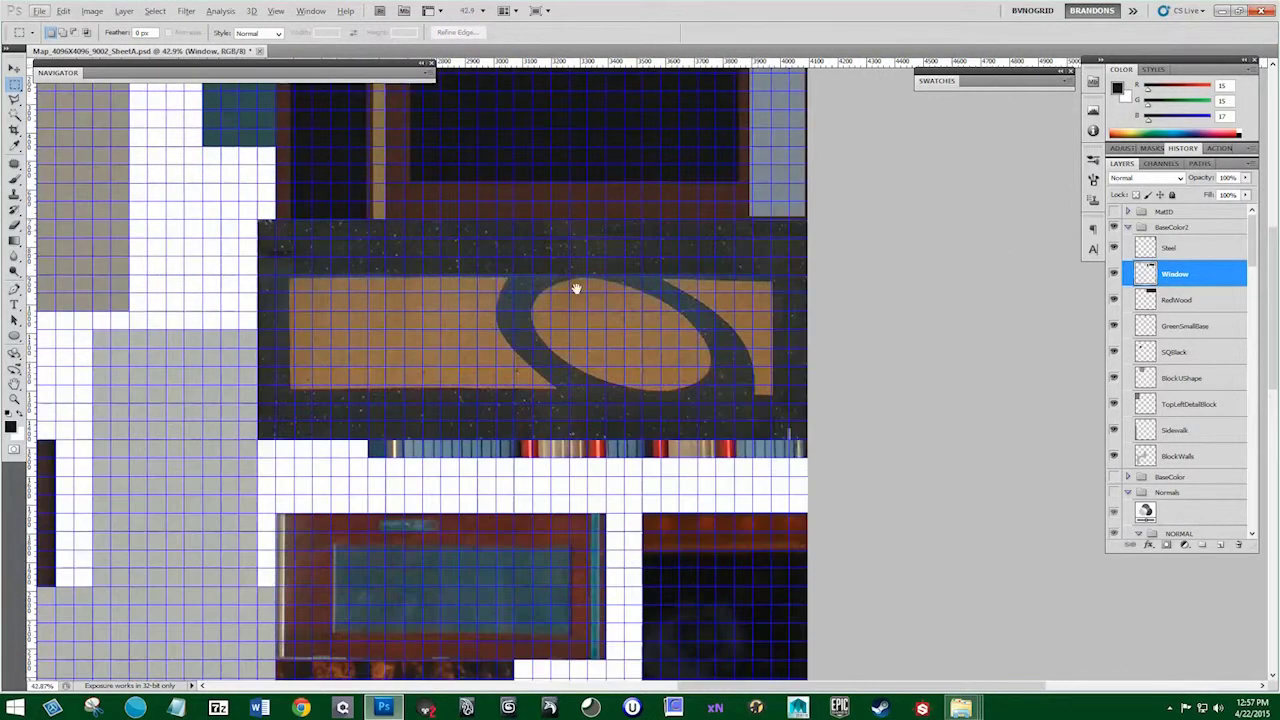
left_click_drag(575, 289, 559, 331)
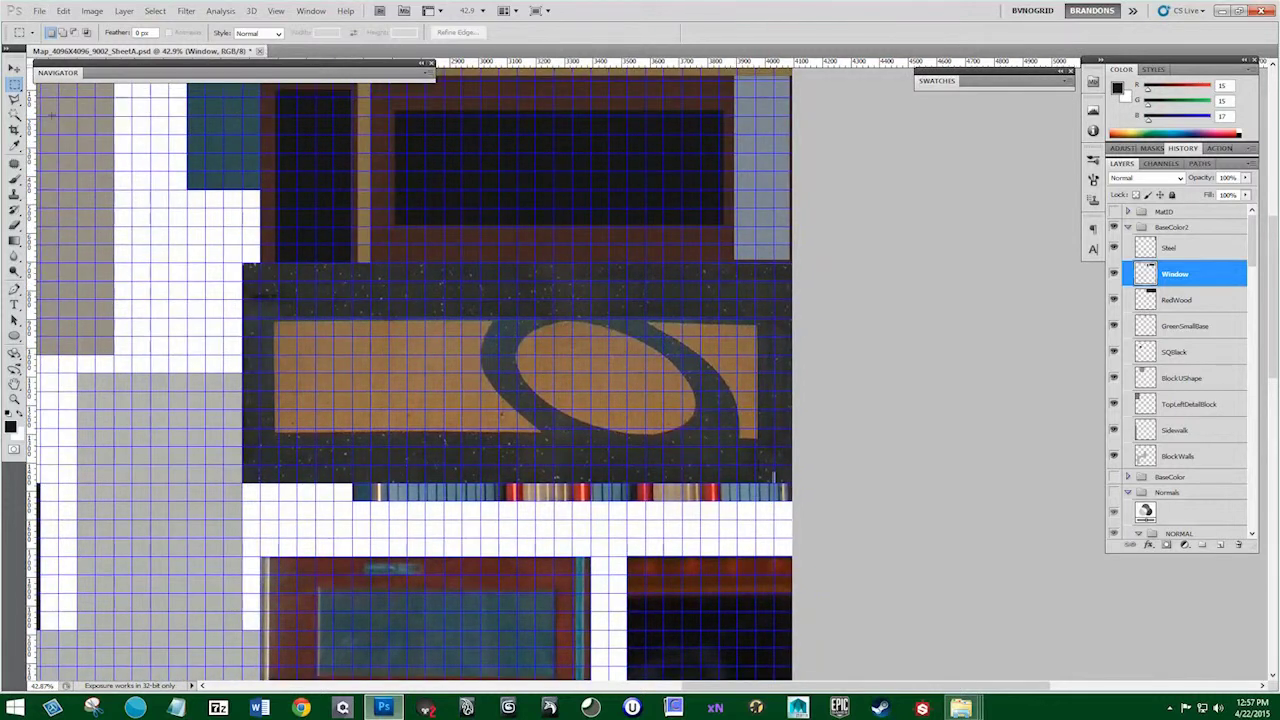
left_click_drag(243, 264, 790, 484)
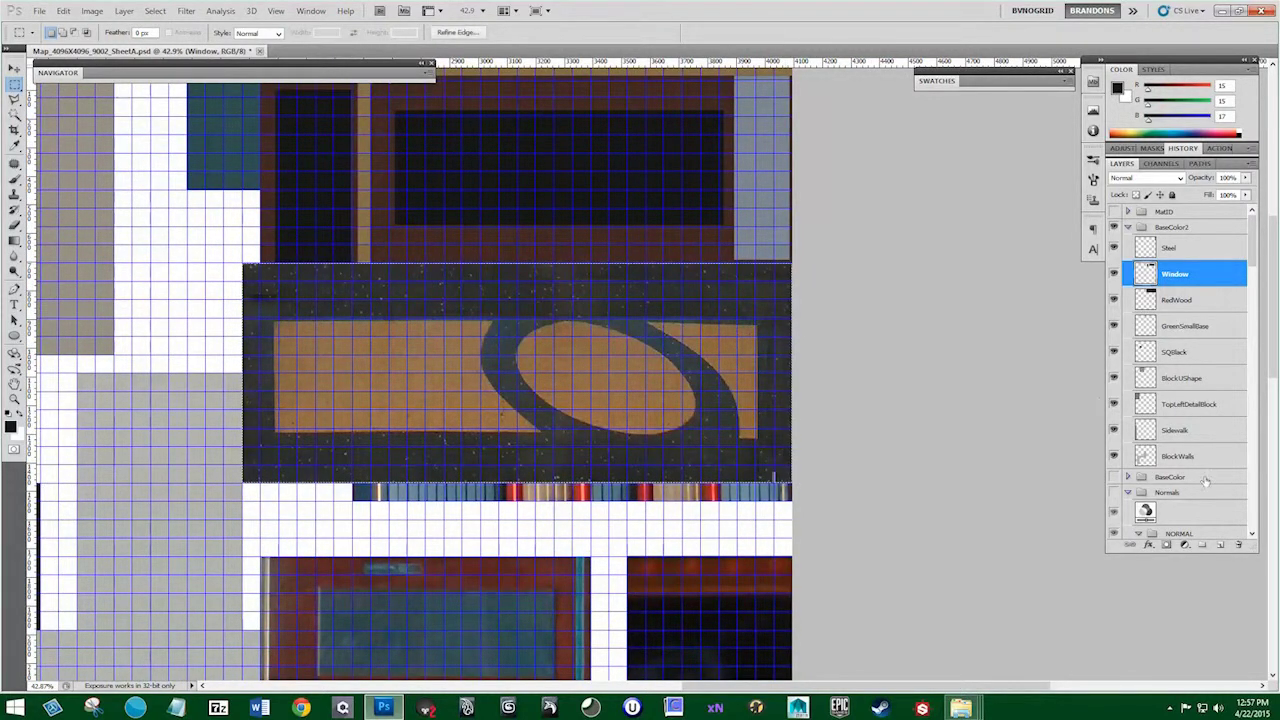
Create a layer named FloorDark above Steel and fill the floor selection with the sampled dark grey, RGB 47, 46, 44
left_click(1220, 545)
left_click_drag(1193, 278, 1183, 246)
double_click(1178, 248)
type("FloorDark")
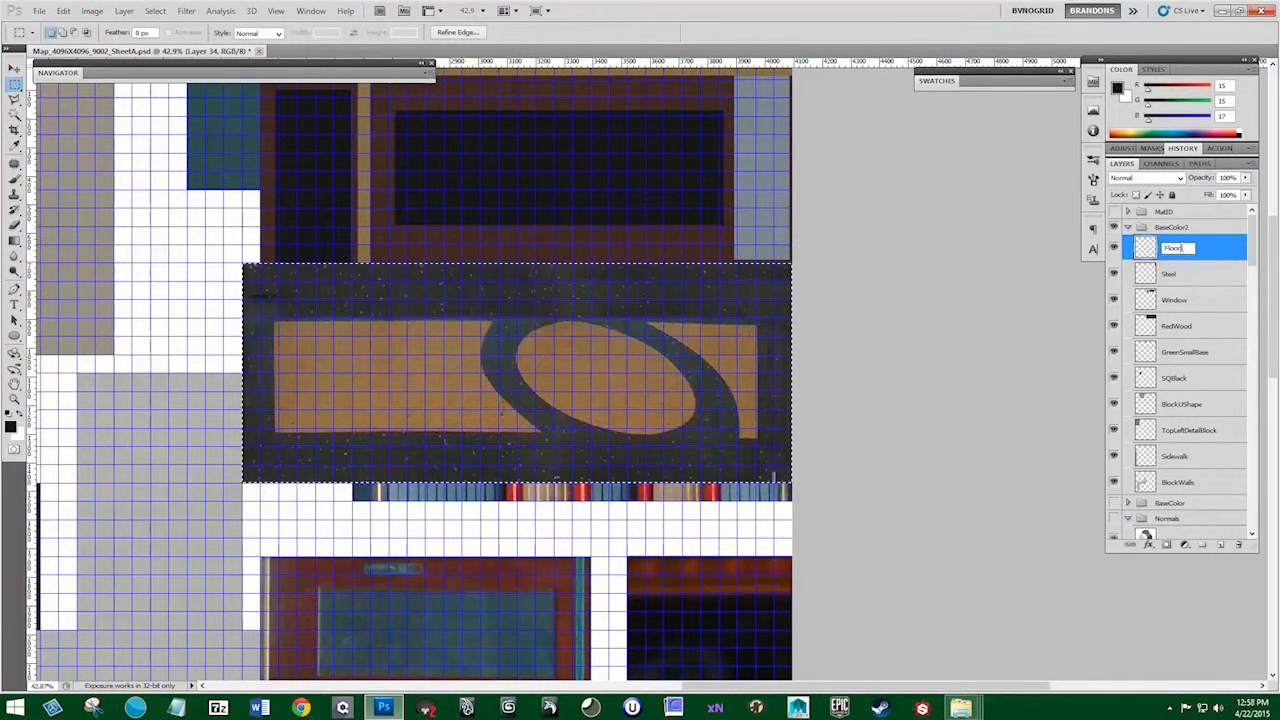
key("Return")
left_click(14, 145)
left_click(421, 294)
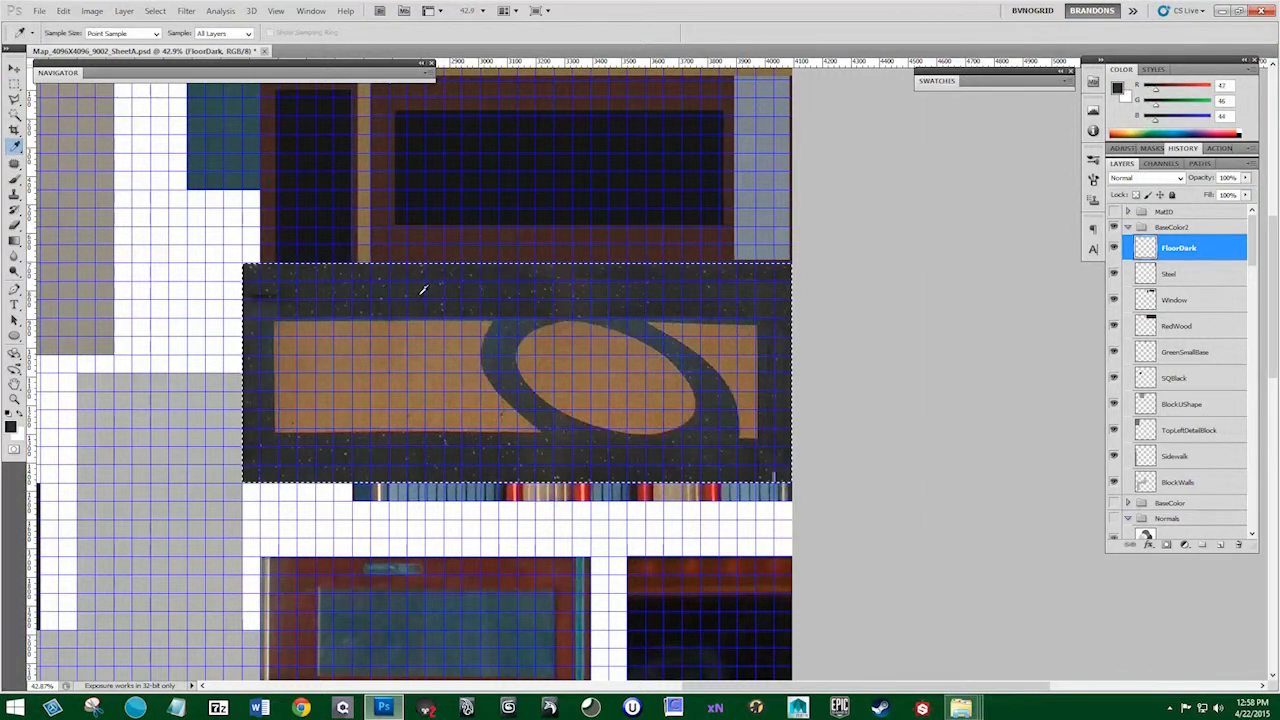
key("alt+BackSpace")
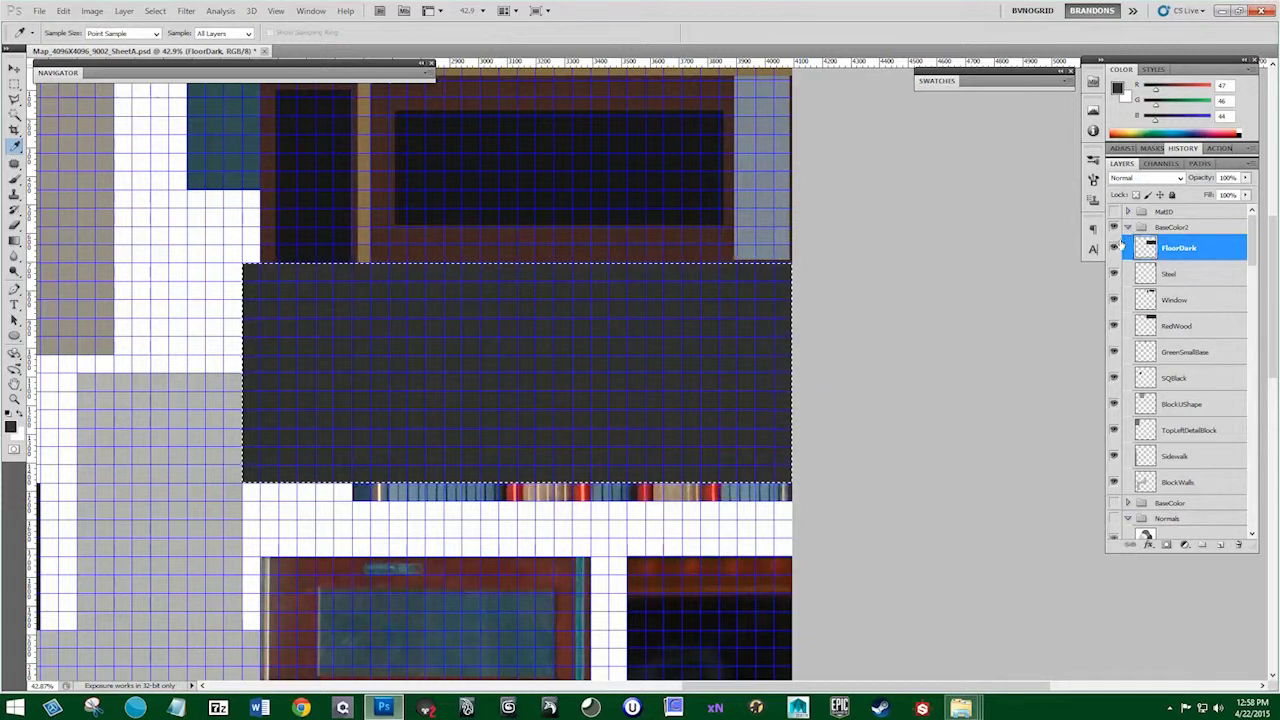
Hide BaseColor2 and toggle the Normals group to compare the floor's normal map with its photo texture
left_click(1127, 228)
left_click(1114, 258)
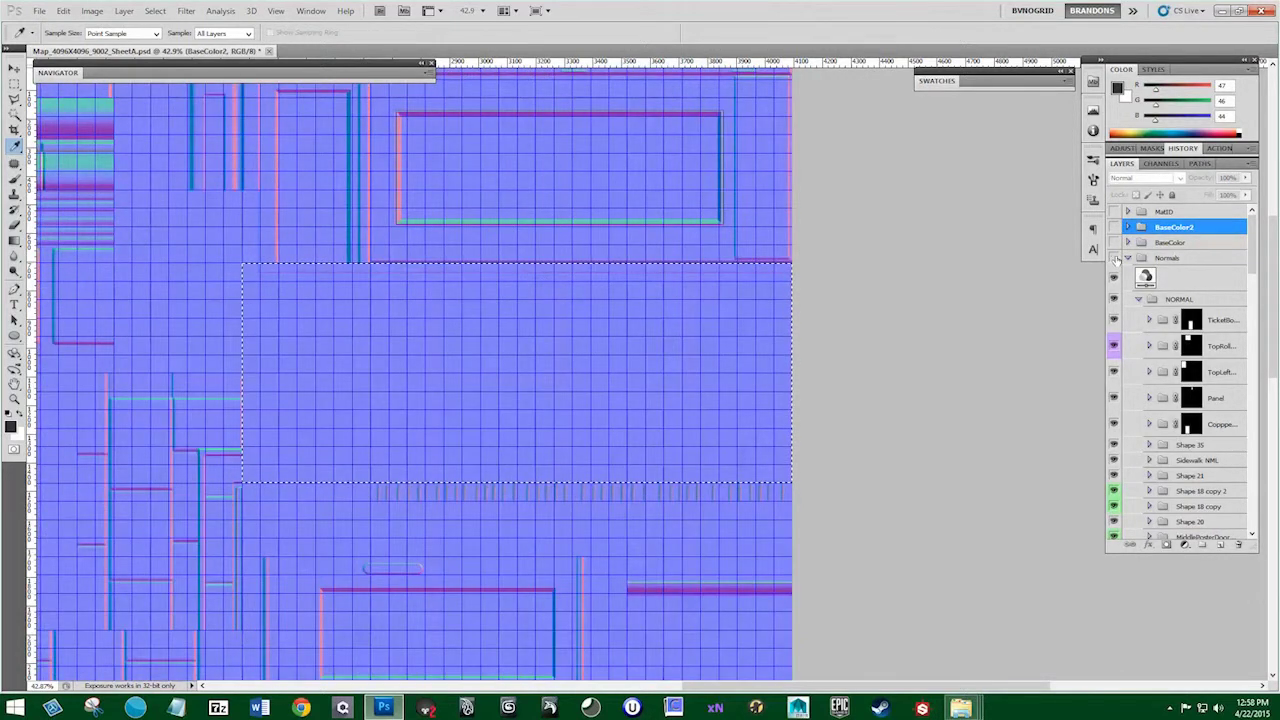
left_click(1115, 259)
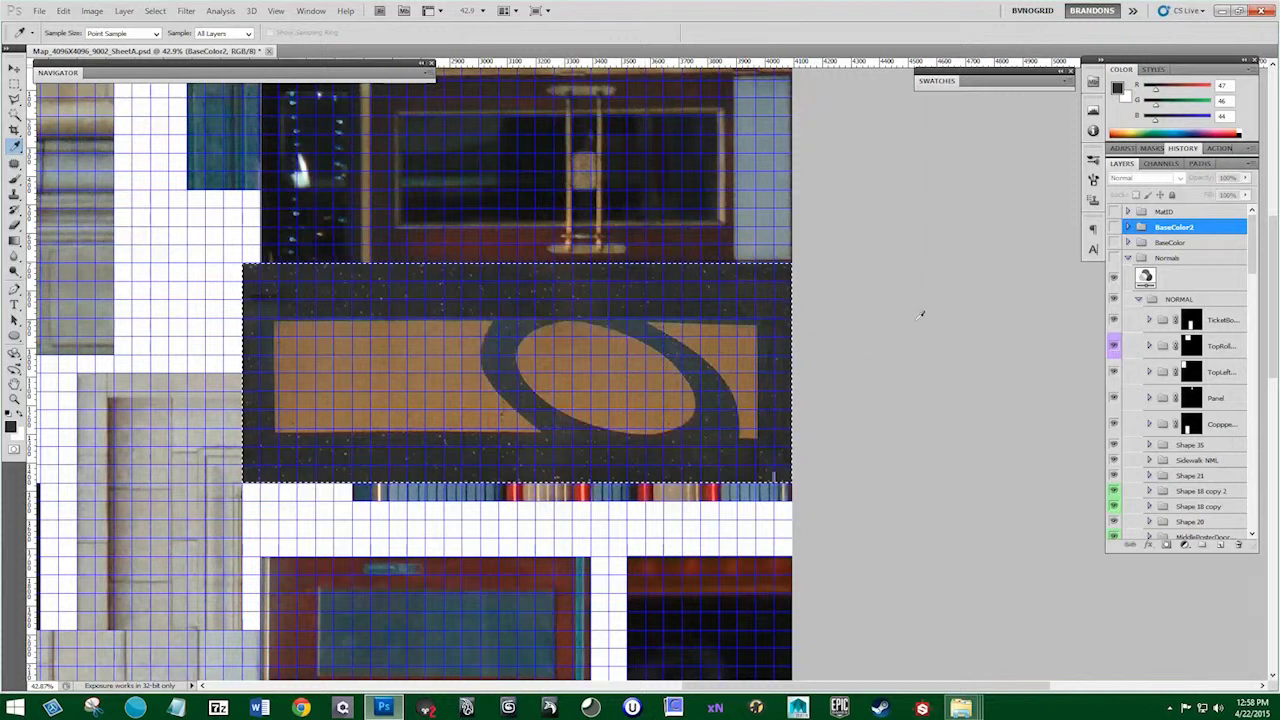
Show and expand BaseColor2, hide the FloorDark layer to reveal the floor texture, and make that layer active
left_click(1114, 228)
left_click(1128, 228)
left_click(1115, 248)
left_click(1176, 248)
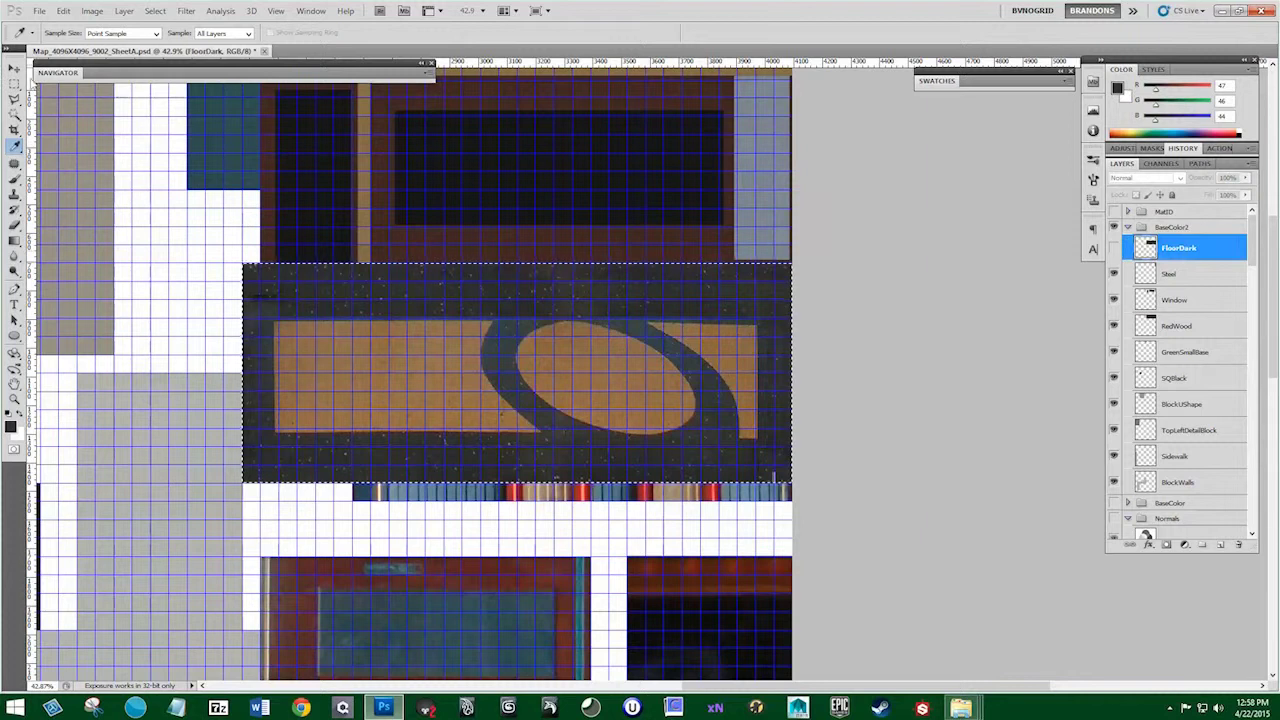
Turn off the grid overlay and draw a rectangular selection around the whole tan panel inside the dark floor texture
key("m")
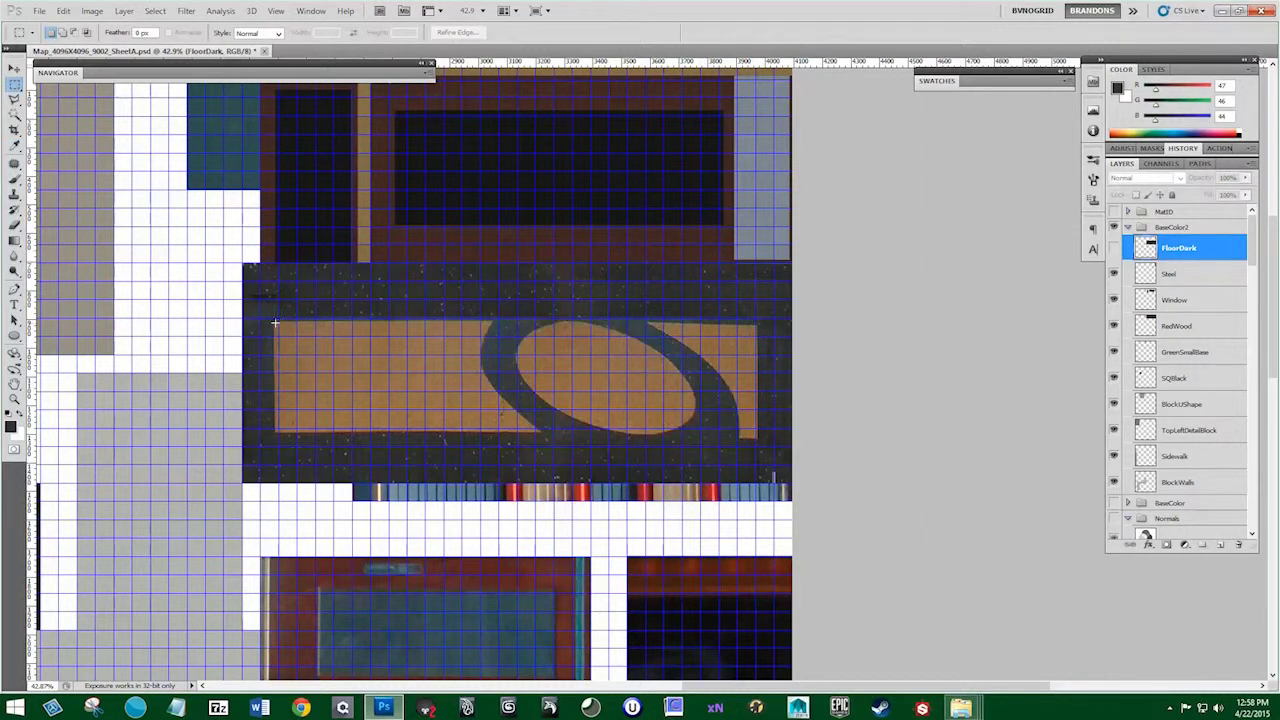
left_click_drag(276, 321, 548, 408)
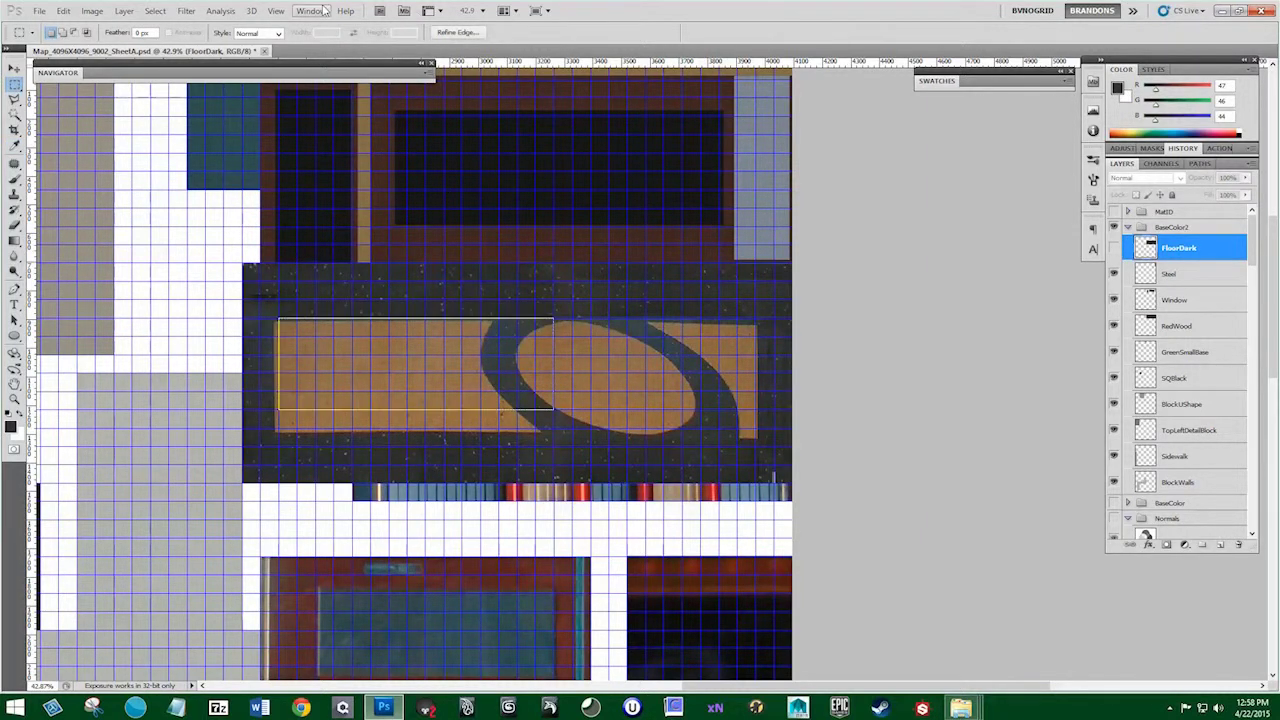
left_click(276, 10)
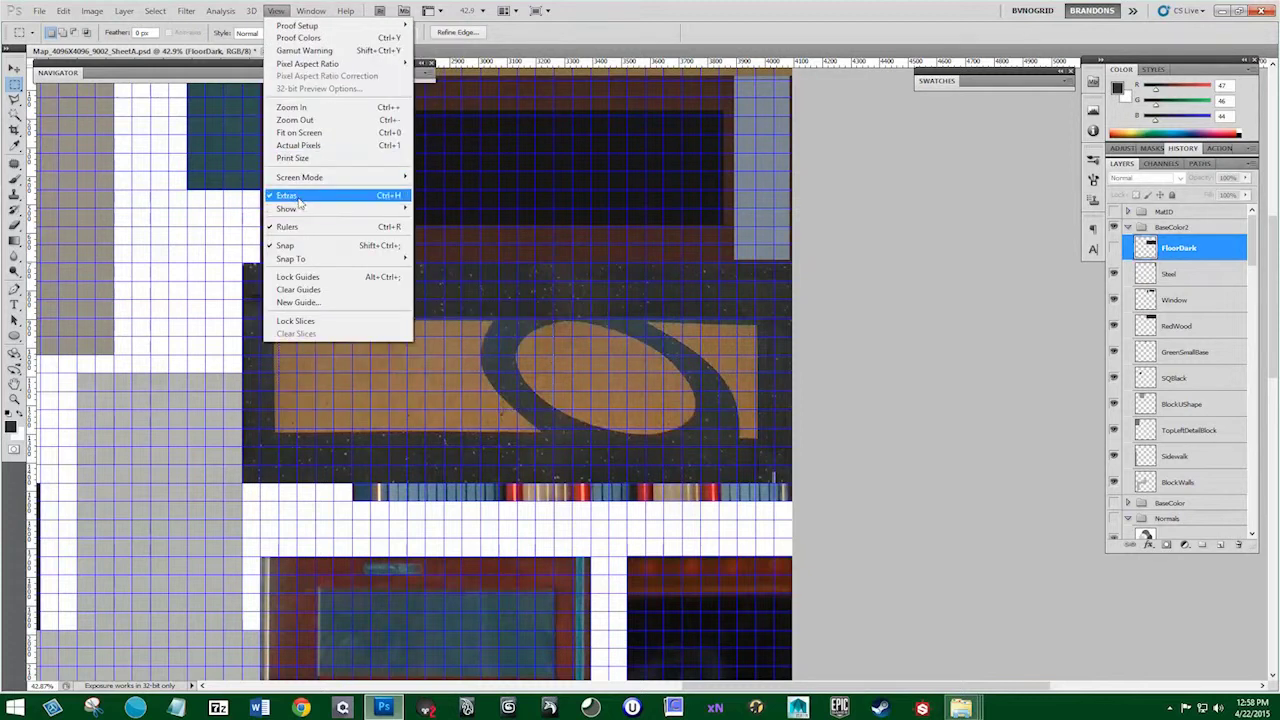
left_click(298, 196)
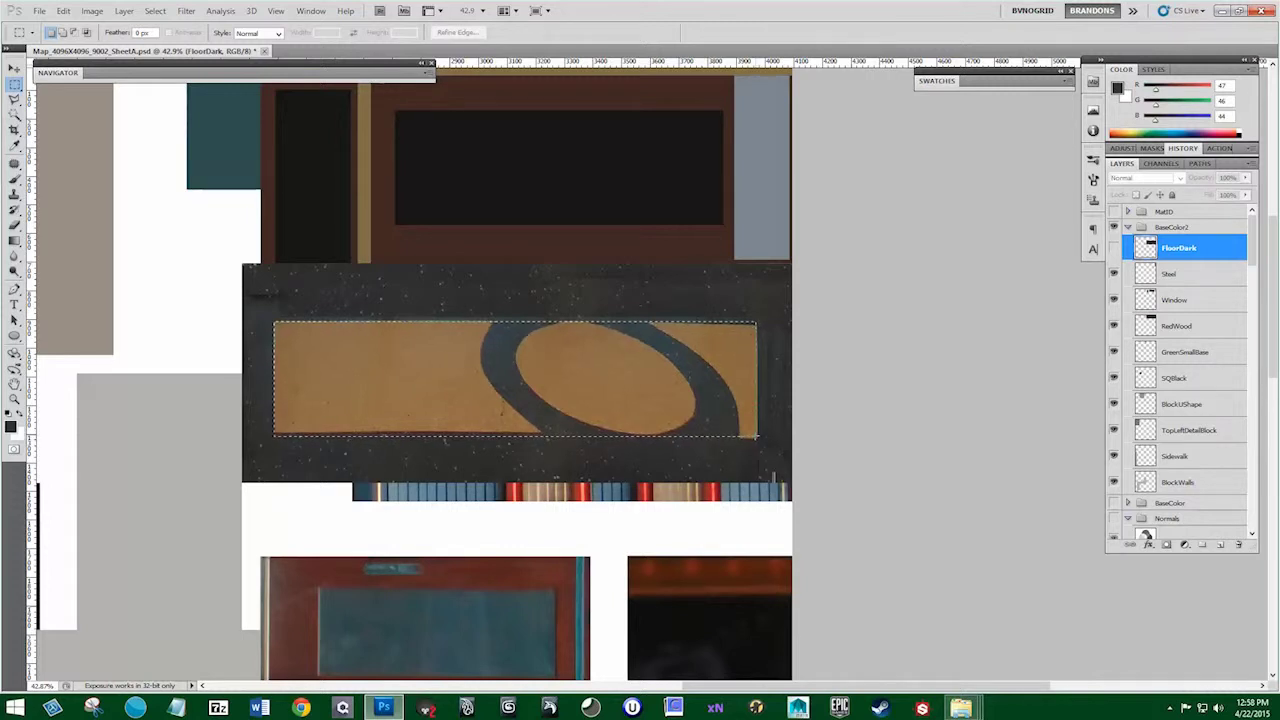
Create a layer named FloorTan above FloorDark and fill the panel selection with the sampled tan, RGB 142, 111, 67
left_click(1220, 544)
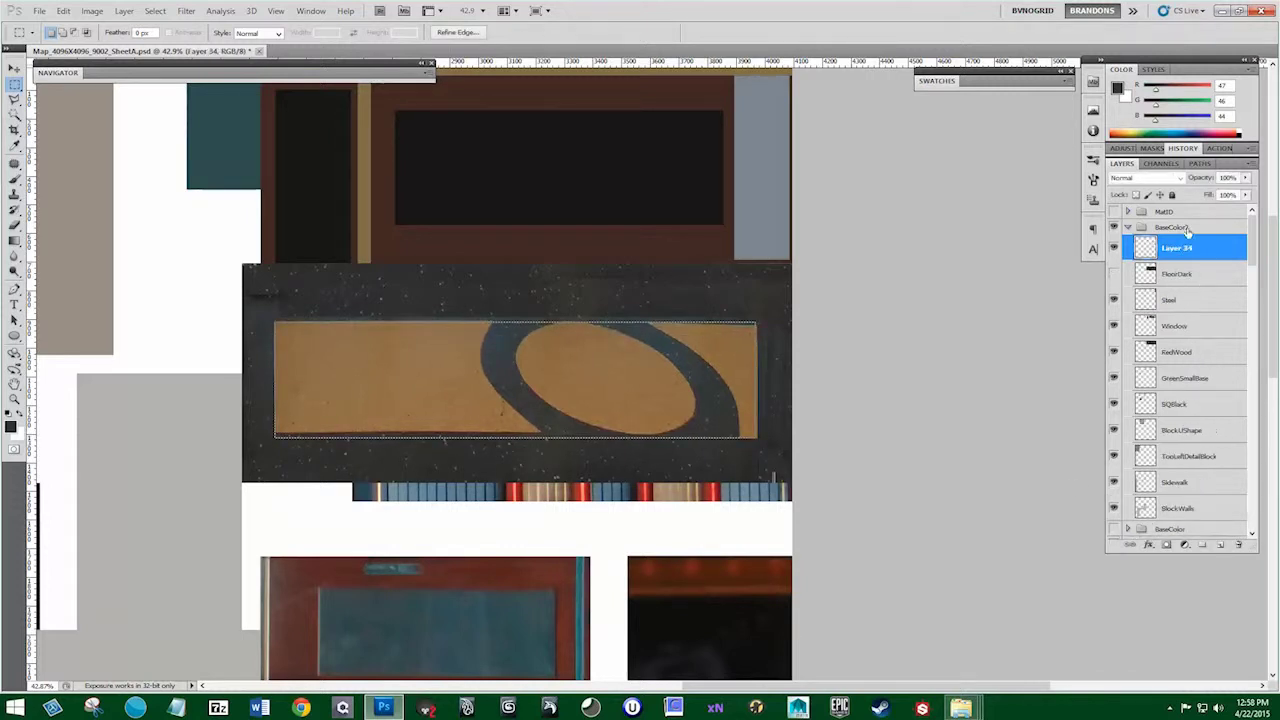
double_click(1179, 249)
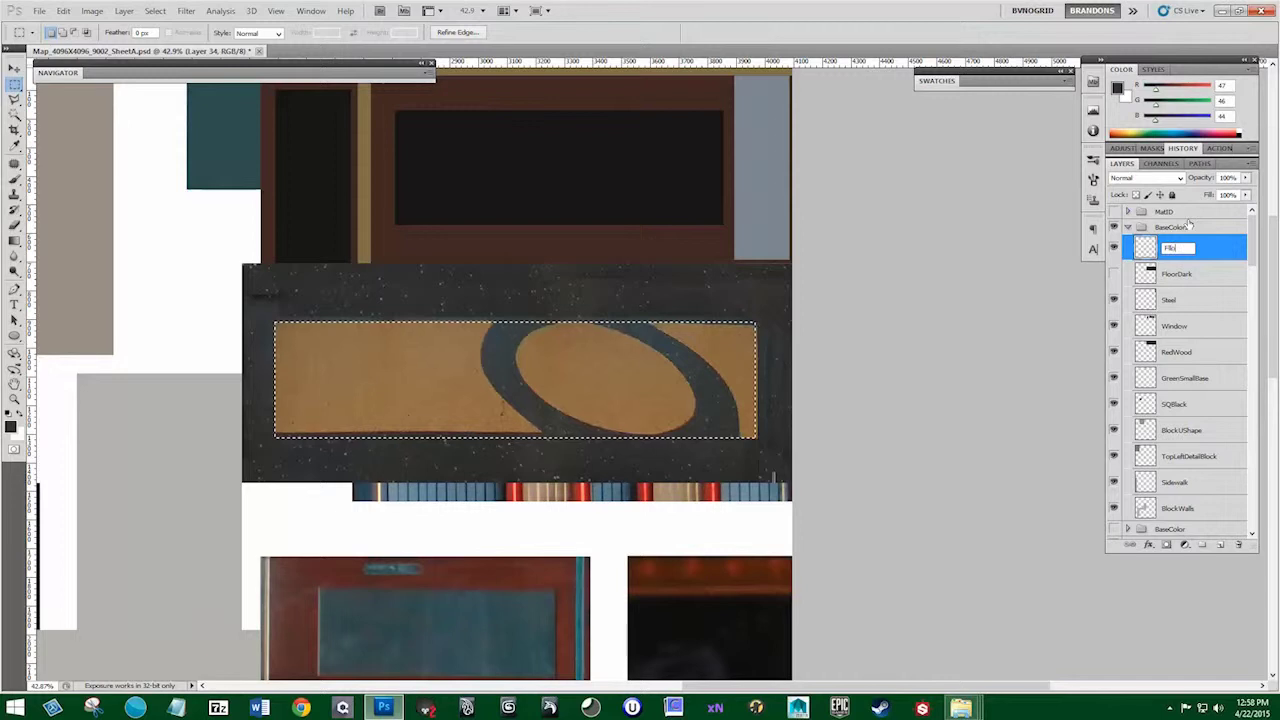
type("Floor")
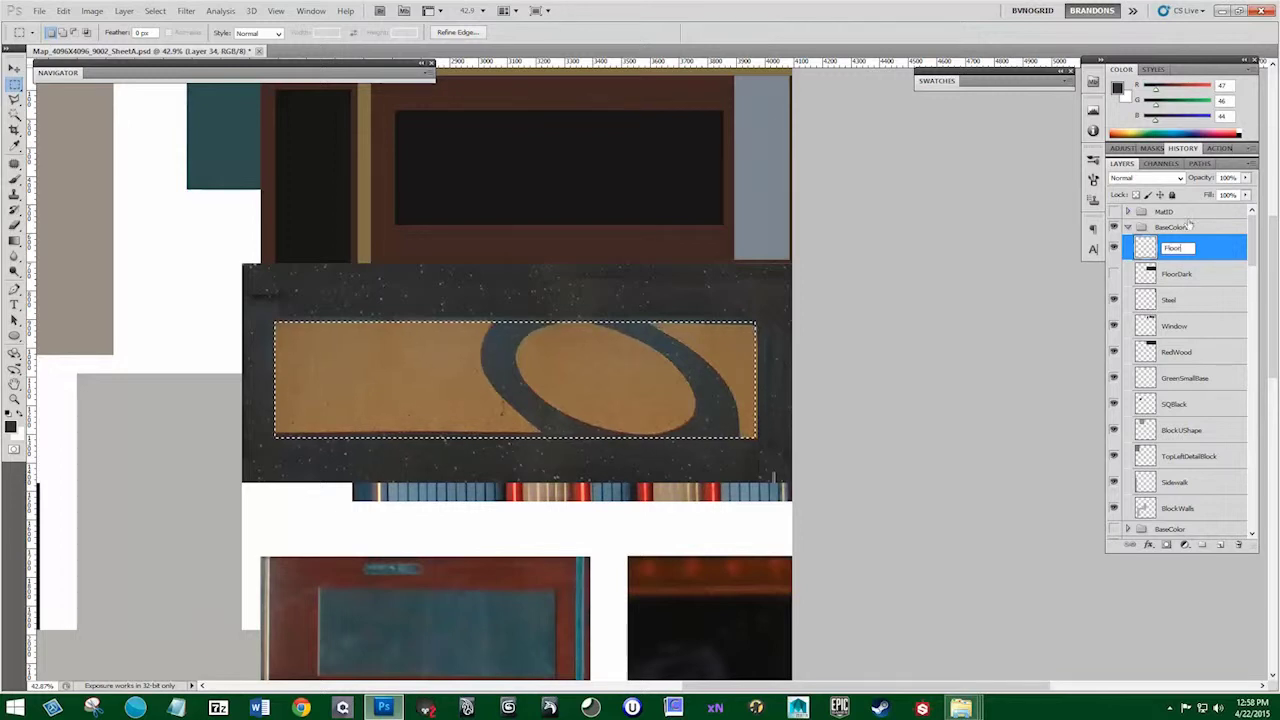
type("Tan")
key("Return")
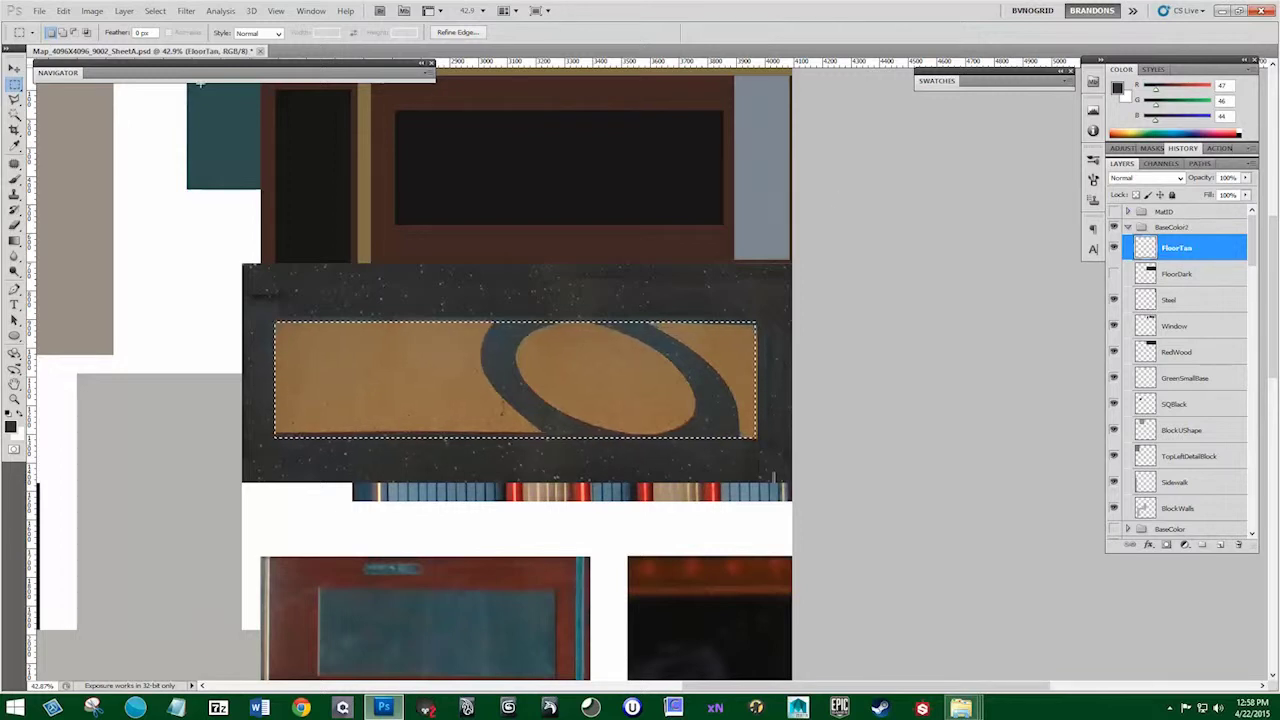
key("i")
left_click(415, 363)
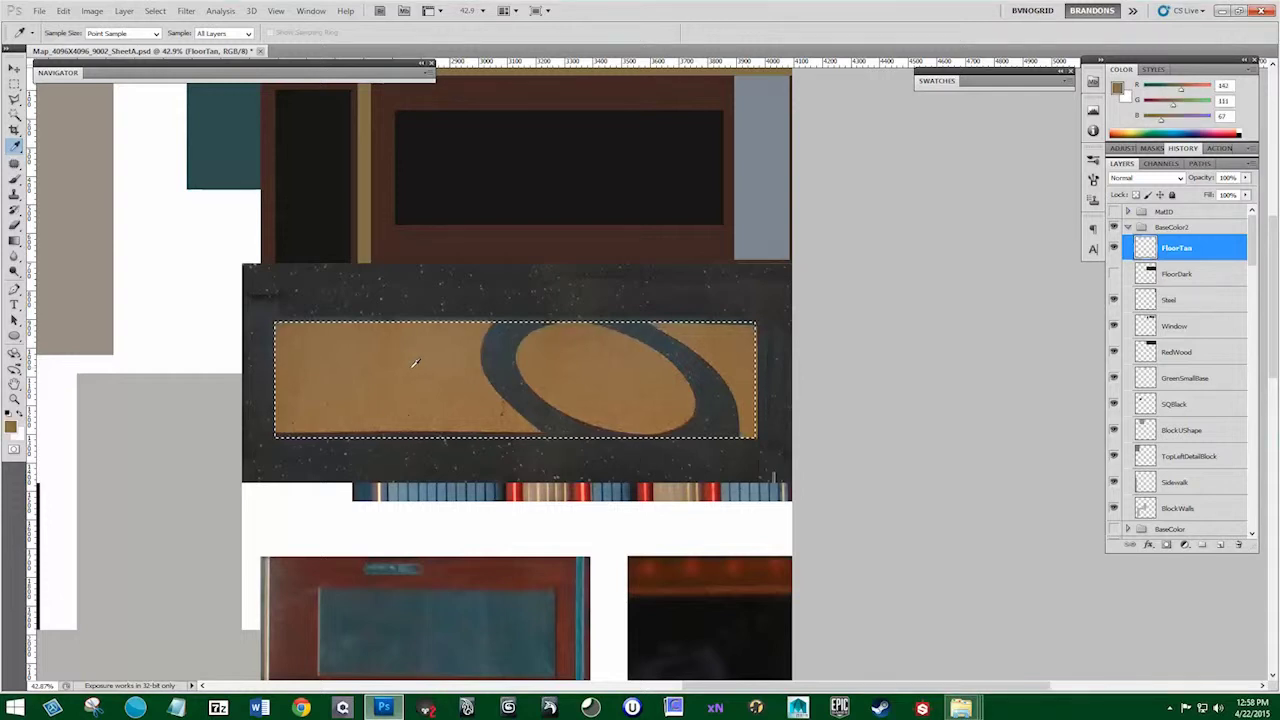
key("alt+BackSpace")
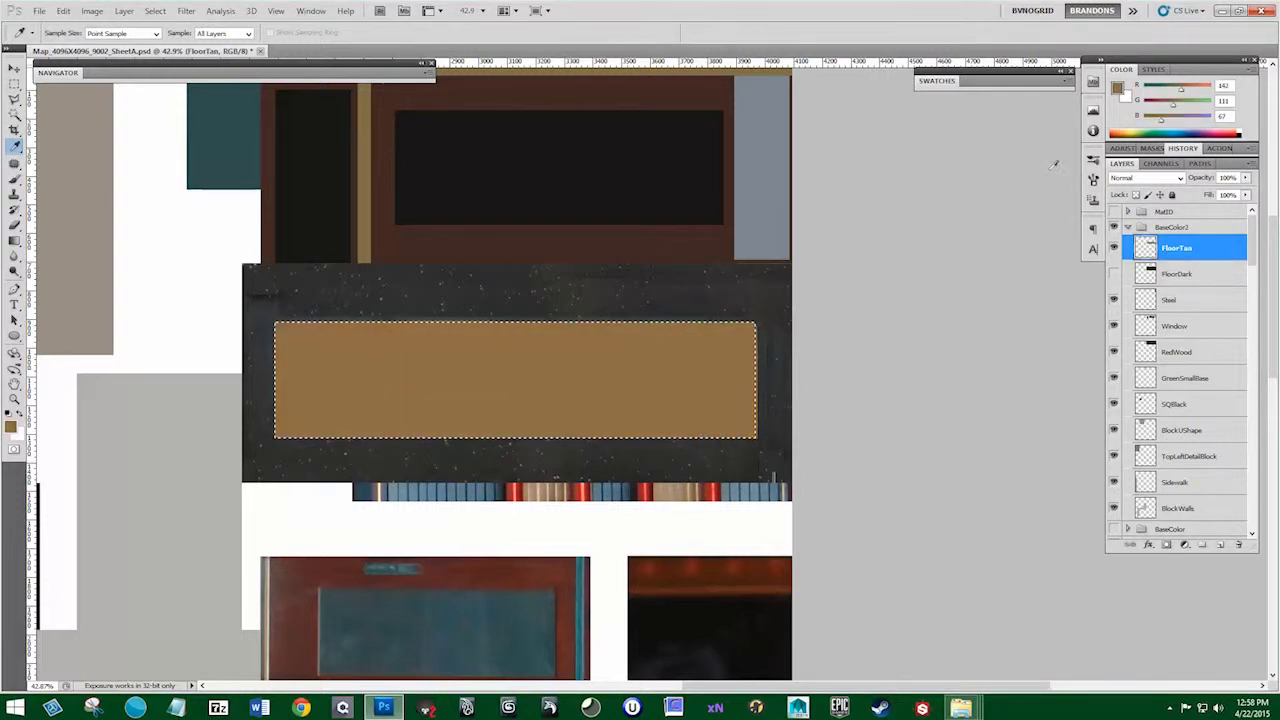
Hide the FloorTan layer and load the saved path E as a selection to check the ring outline, leaving nothing selected
left_click(1114, 248)
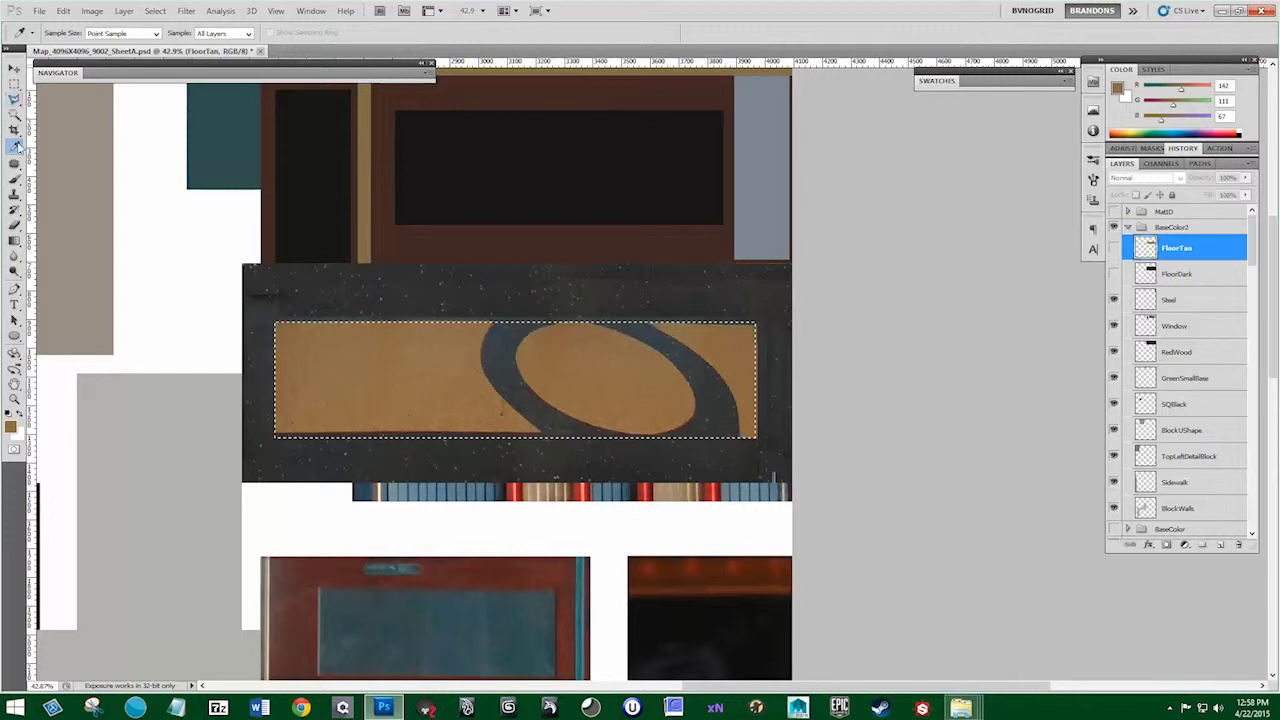
left_click(14, 290)
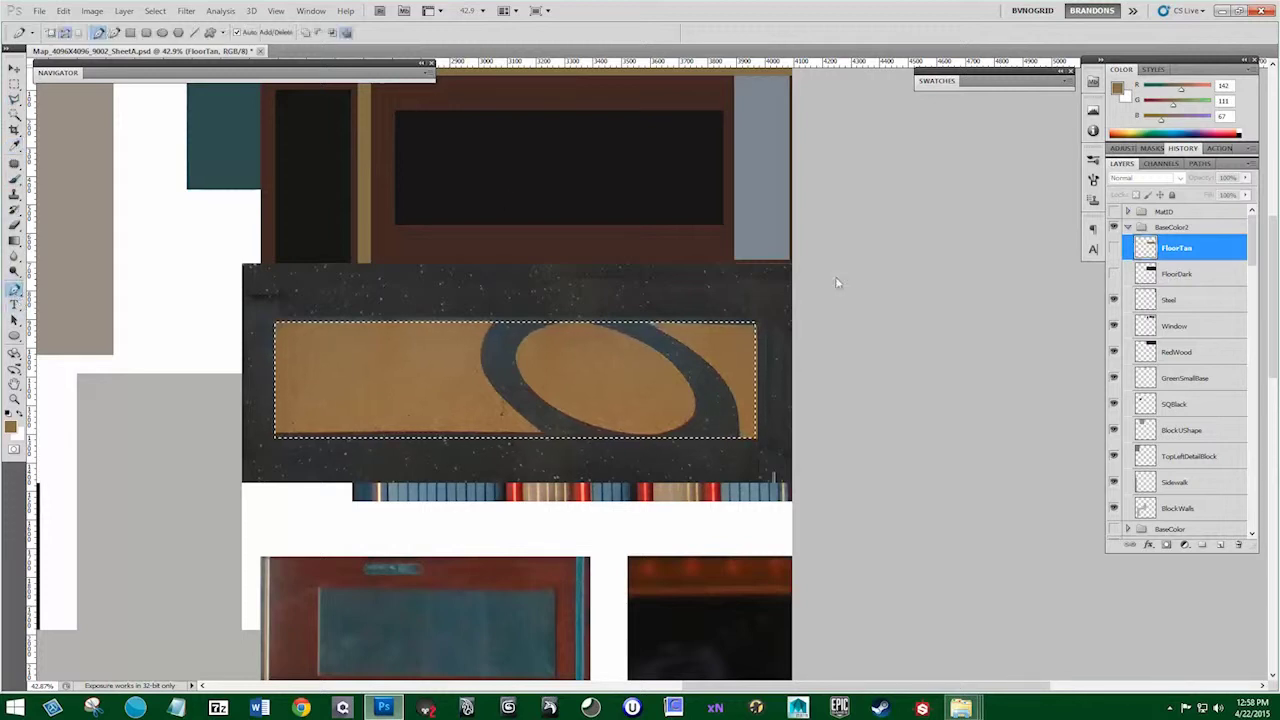
left_click(1200, 163)
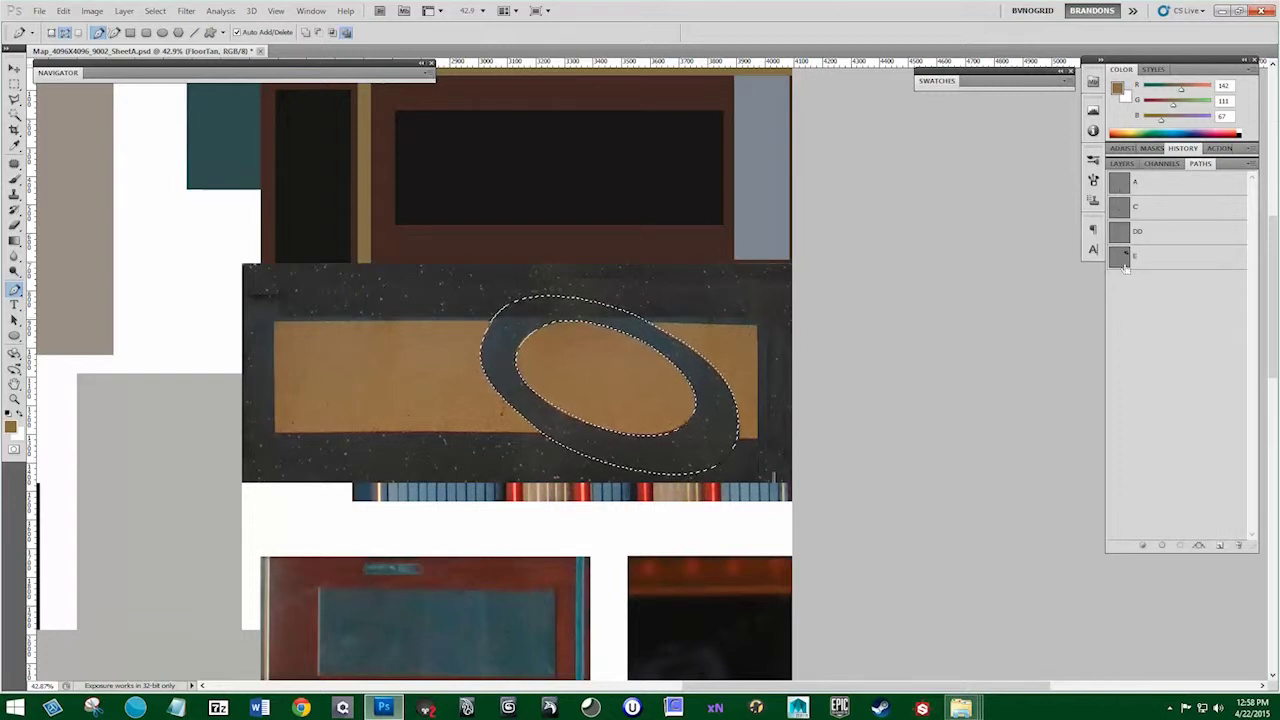
left_click(1122, 163)
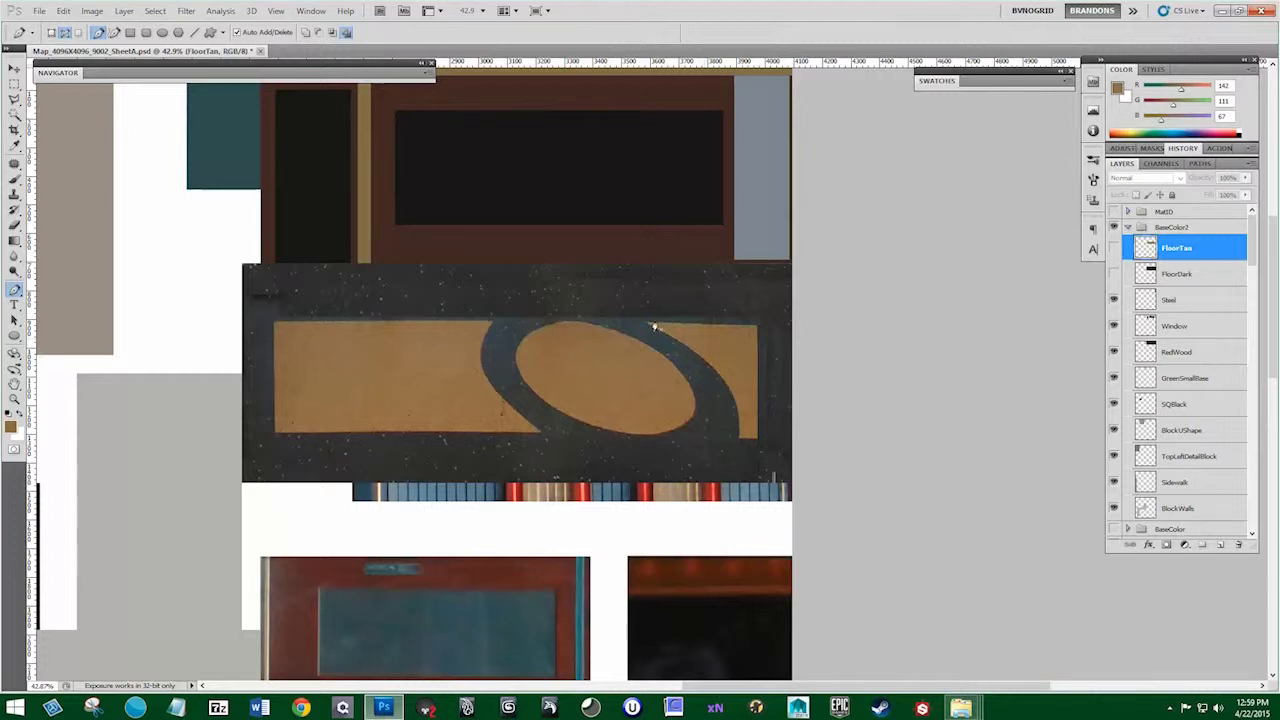
Trace the outer edge of the dark oval ring on the floor texture as a closed Pen path
left_click_drag(673, 336, 675, 338)
left_click_drag(740, 440, 731, 514)
left_click(540, 434)
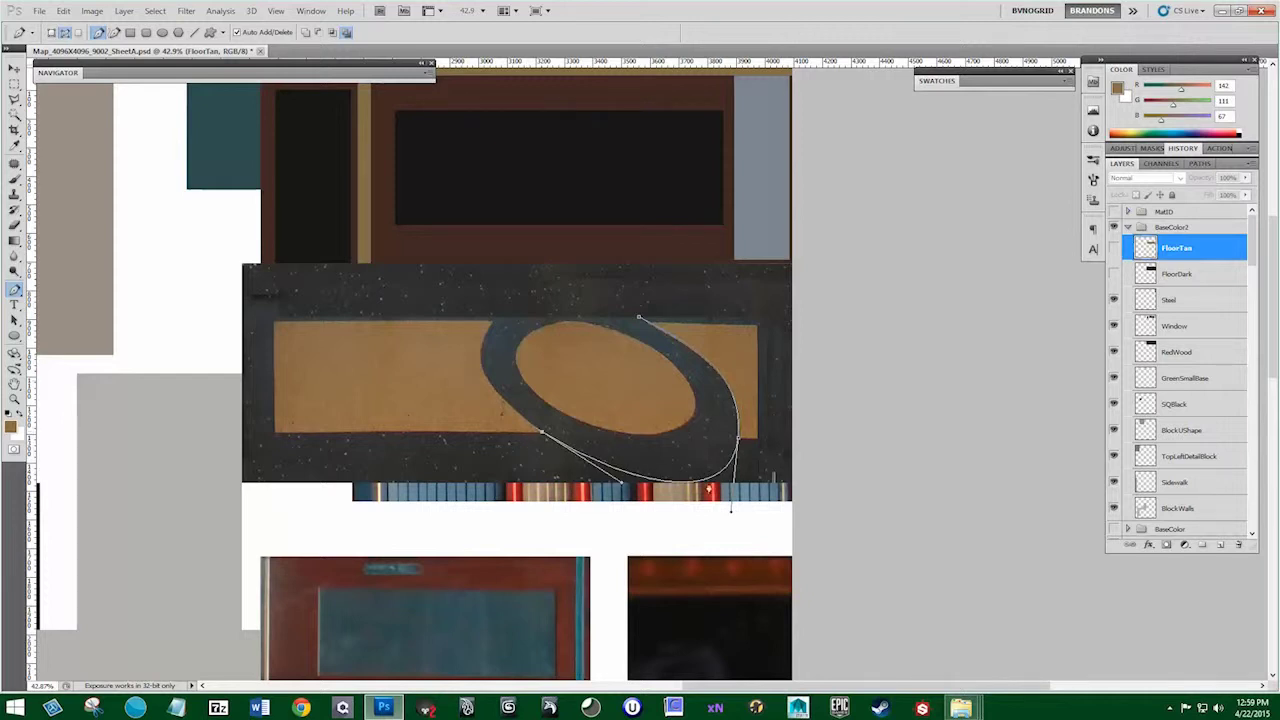
left_click_drag(494, 318, 519, 289)
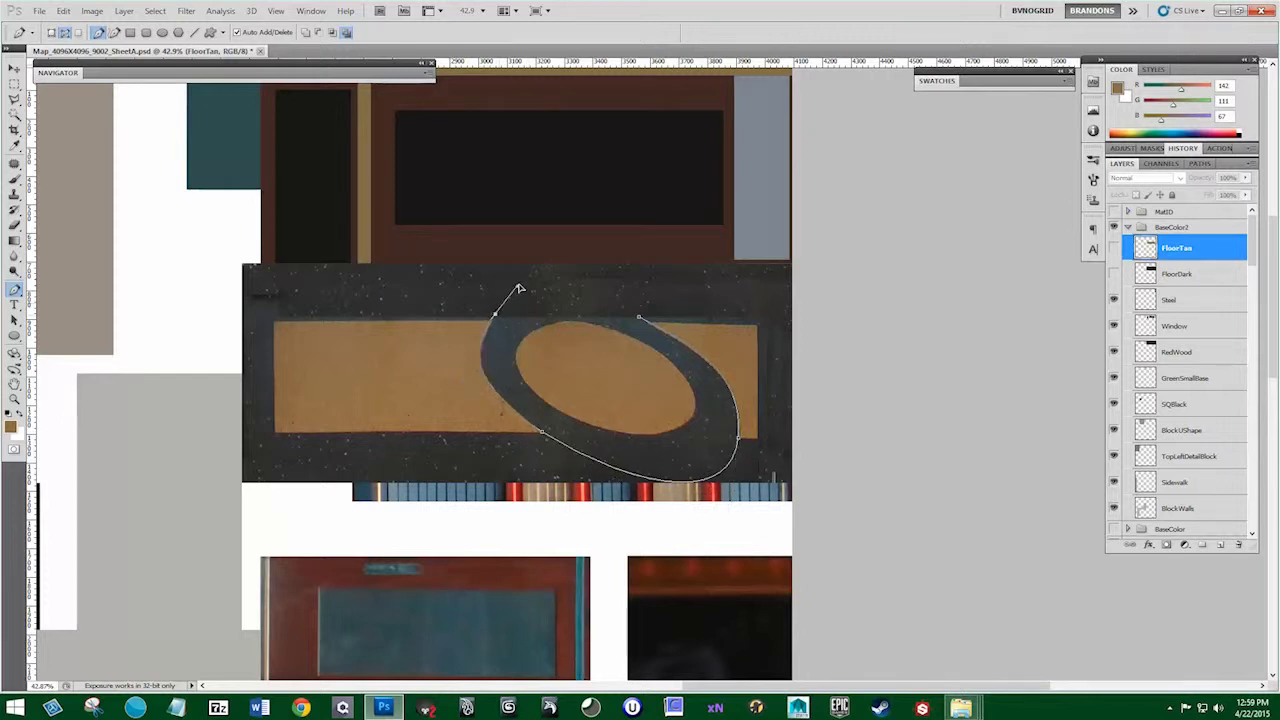
left_click_drag(640, 320, 666, 332)
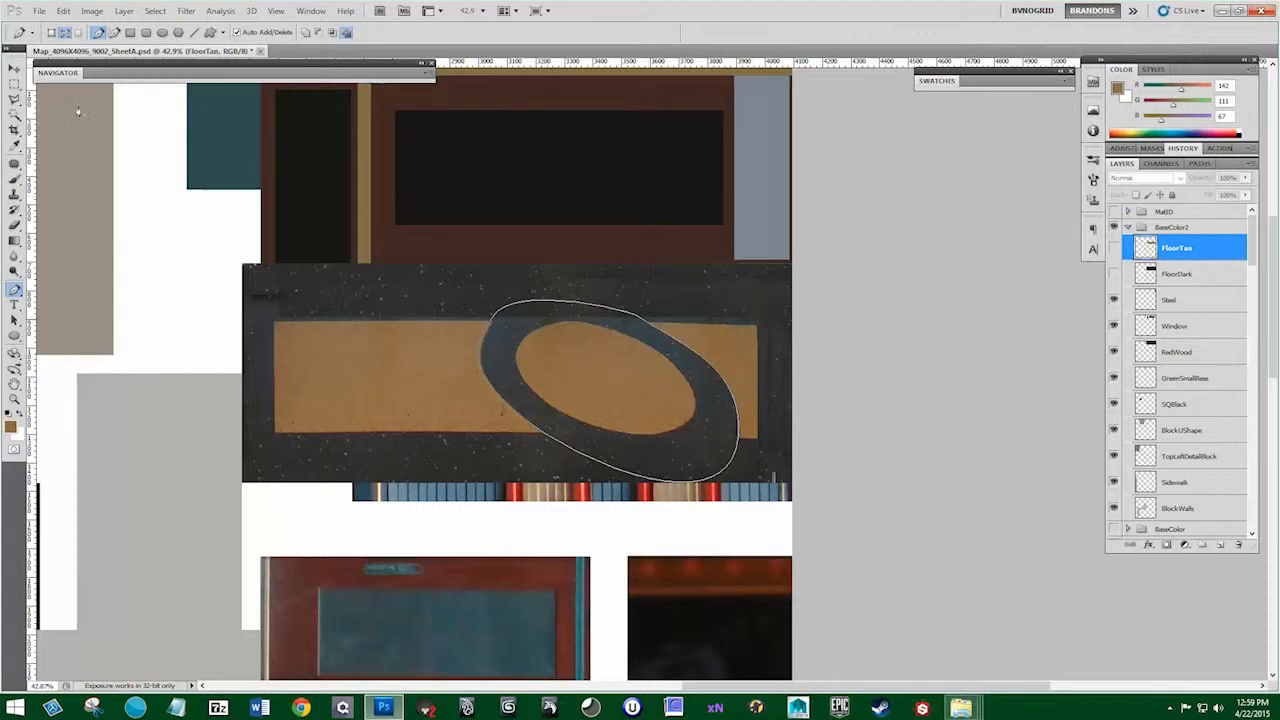
left_click(15, 69)
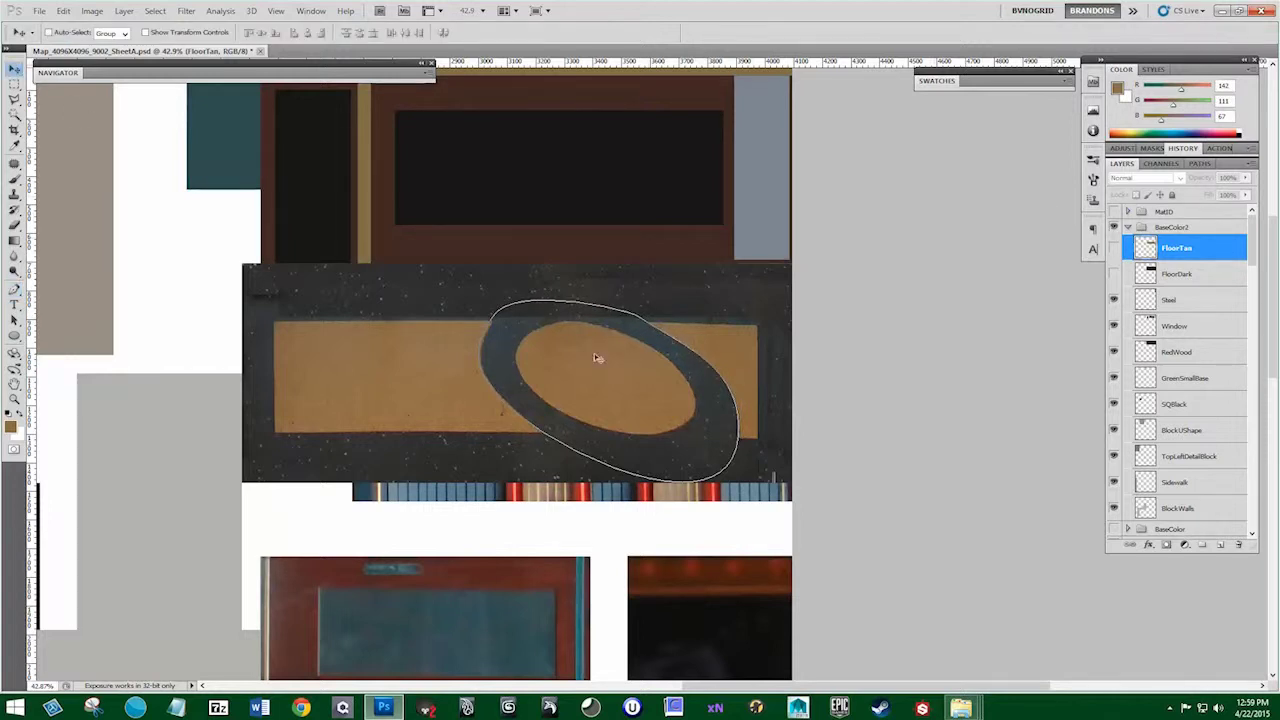
Trace the tan oval inside the ring as a second closed path, adjusting its anchors and curve handles to fit
left_click(15, 289)
left_click_drag(602, 332, 636, 344)
left_click_drag(687, 425, 653, 440)
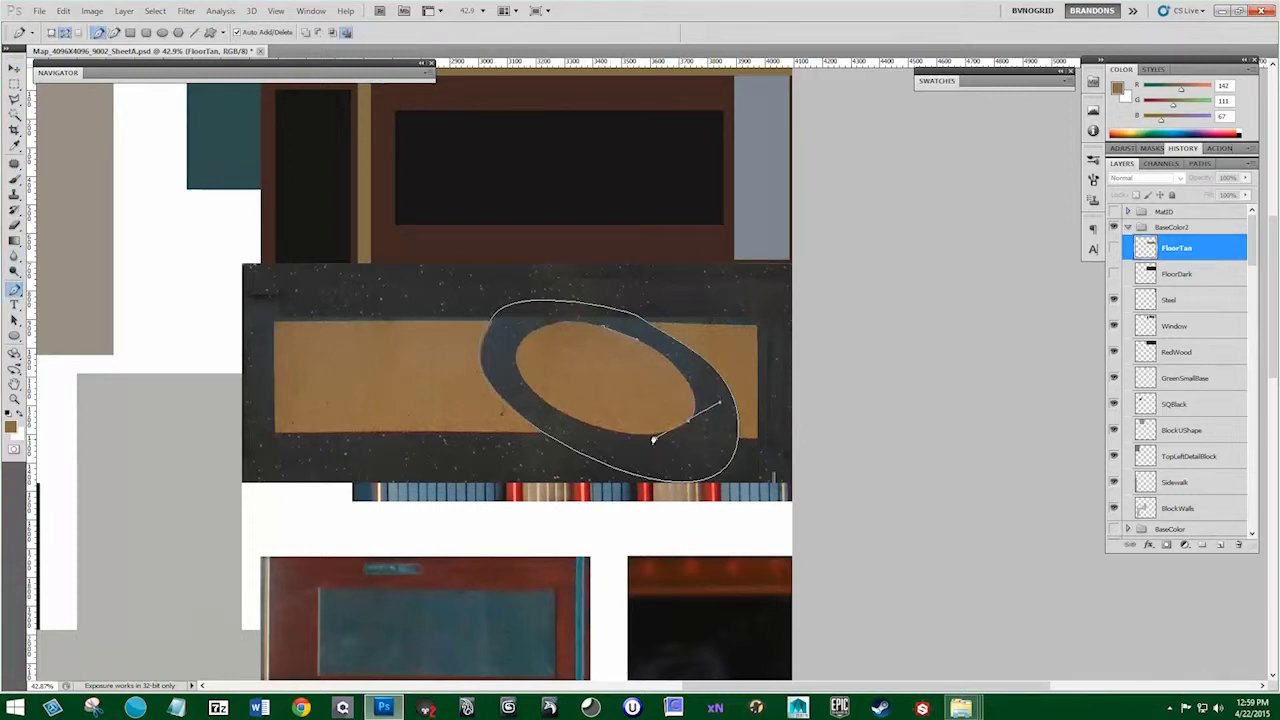
left_click_drag(519, 370, 522, 333)
left_click_drag(605, 328, 552, 310)
left_click(605, 329, "ctrl")
left_click_drag(521, 376, 557, 435)
left_click_drag(693, 423, 654, 446)
mouse_move(716, 405)
left_mouse_down()
mouse_move(716, 390)
mouse_move(691, 421)
mouse_move(713, 382)
left_mouse_up()
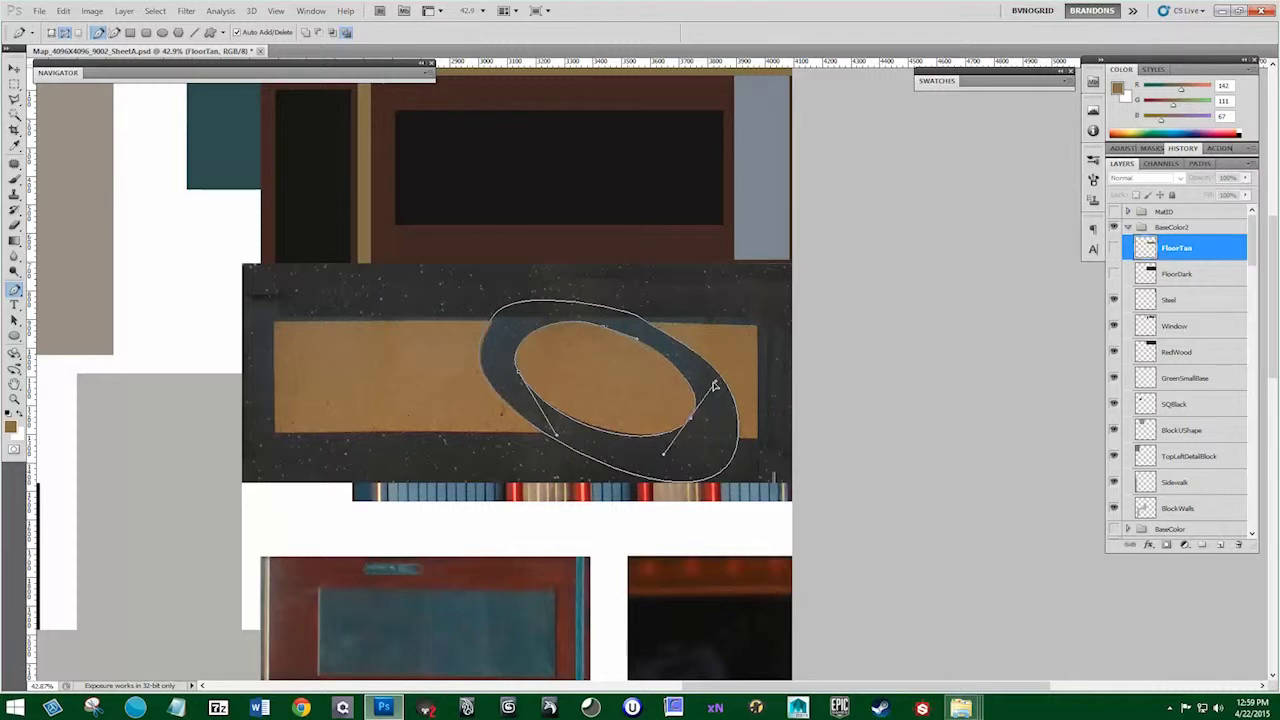
left_click(666, 456, "ctrl")
left_click(685, 428, "ctrl")
left_click_drag(690, 424, 666, 449)
left_click_drag(555, 434, 565, 440)
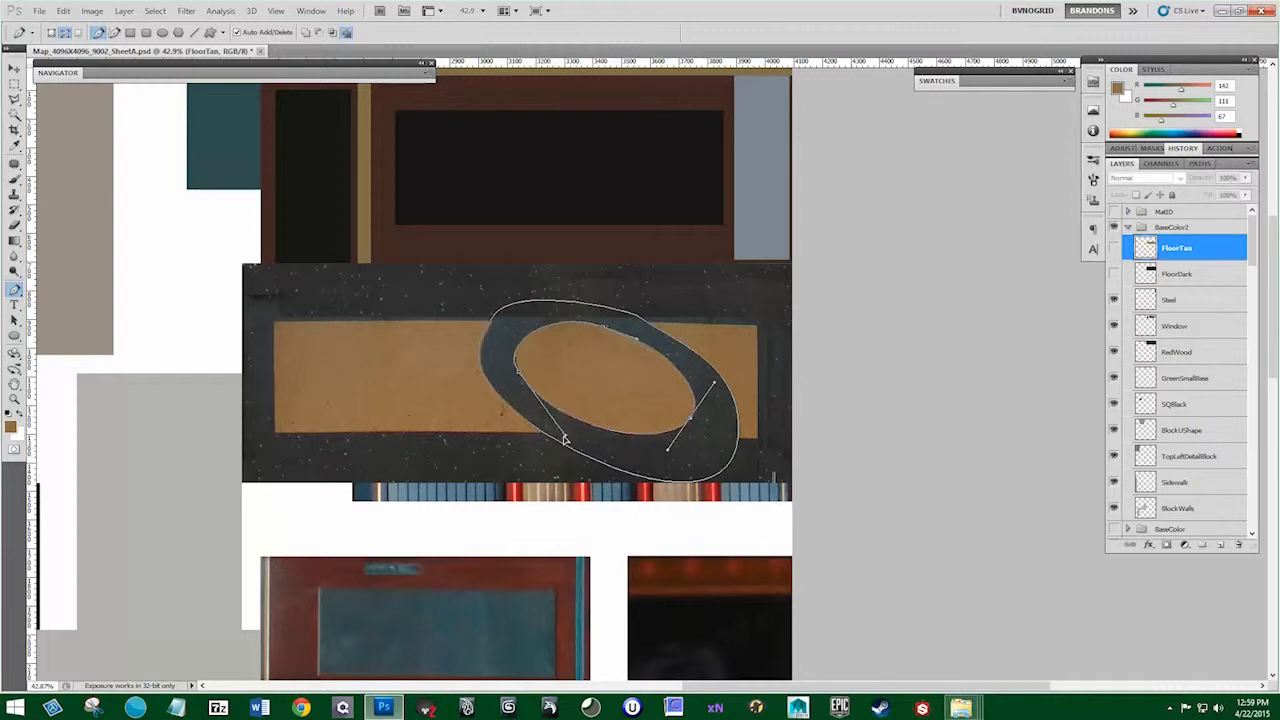
left_click_drag(516, 371, 518, 373)
Save the traced ring work path under the name F
left_click(1200, 163)
double_click(1140, 280)
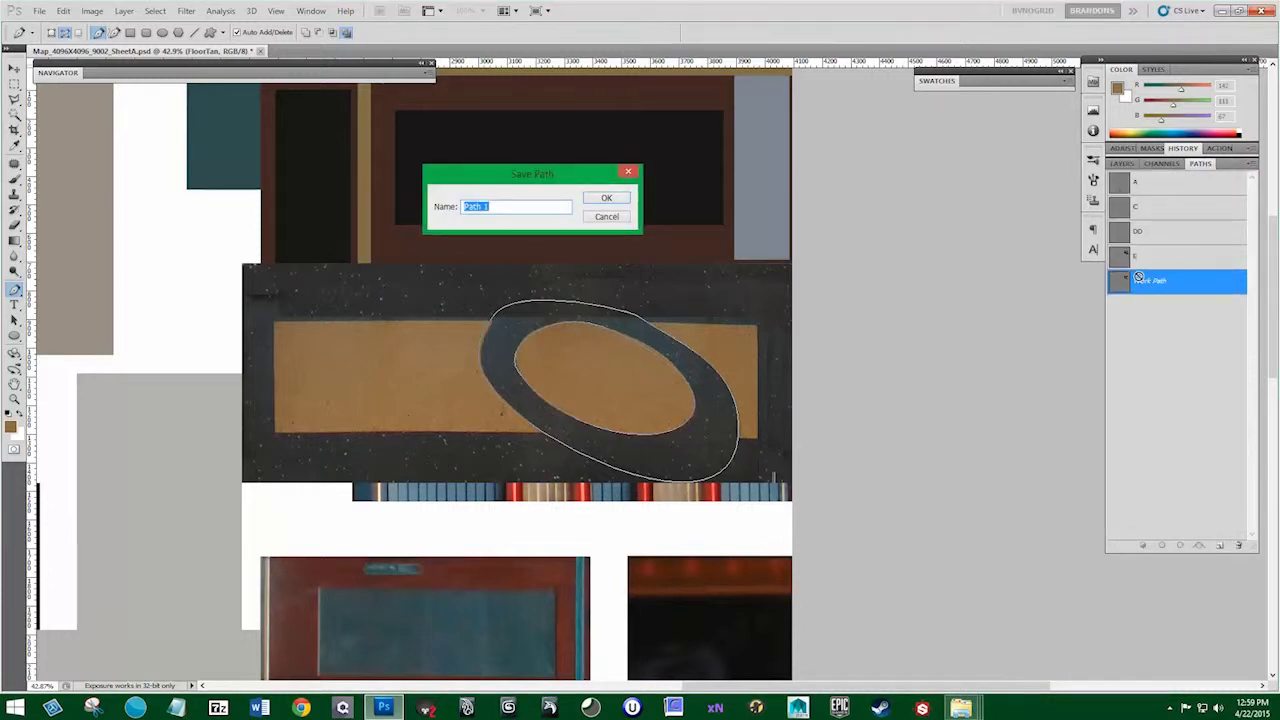
type("F")
key("Return")
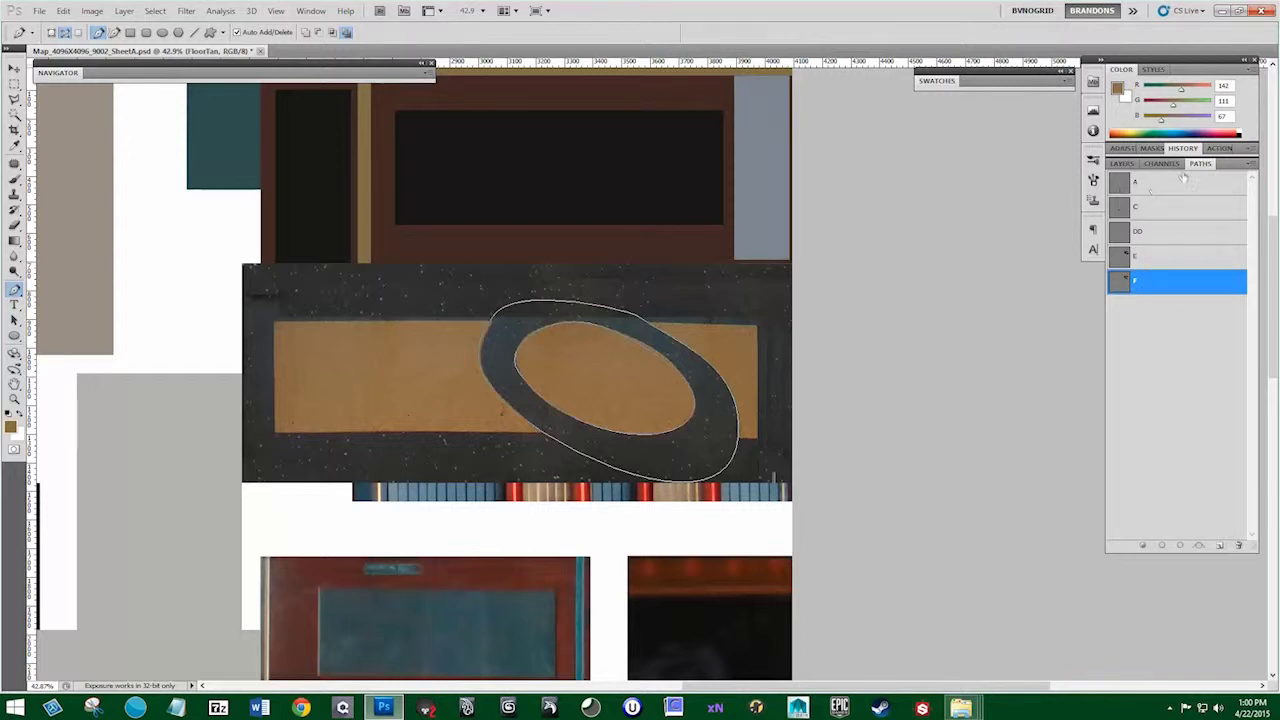
Load path F as a selection and show the FloorTan layer again
left_click(1122, 163)
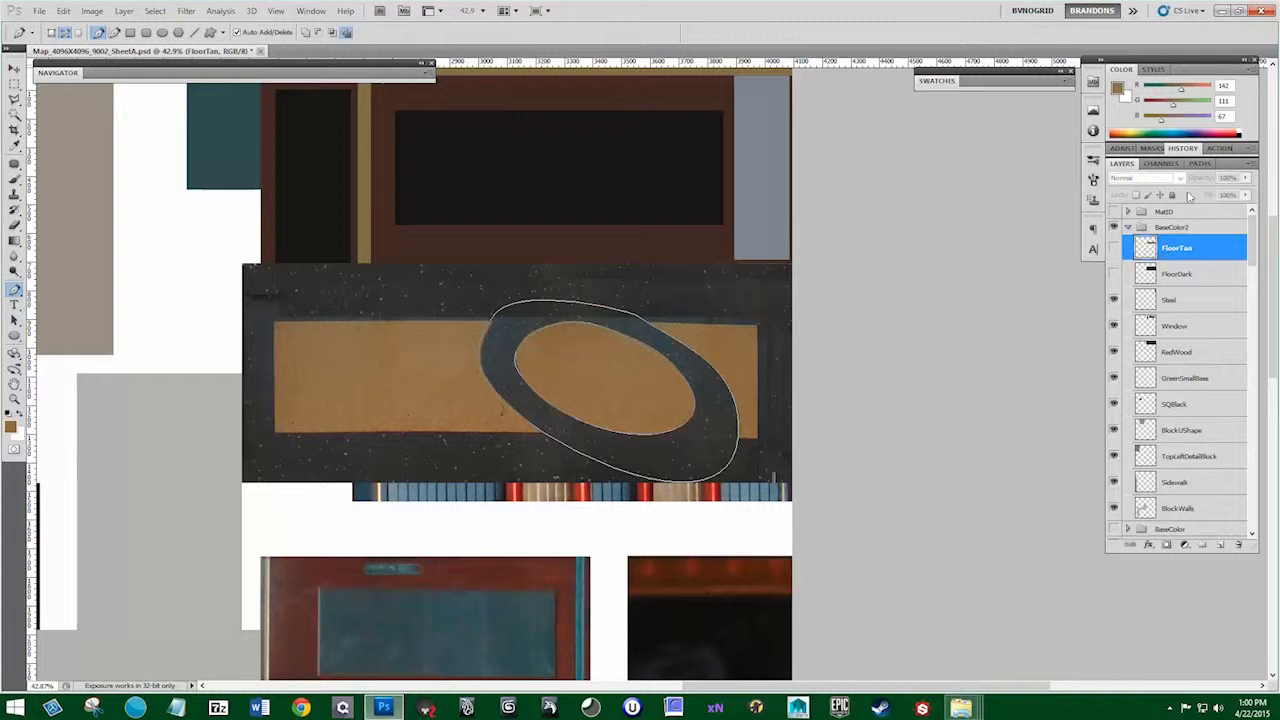
left_click(1200, 163)
left_click(1120, 282, "ctrl")
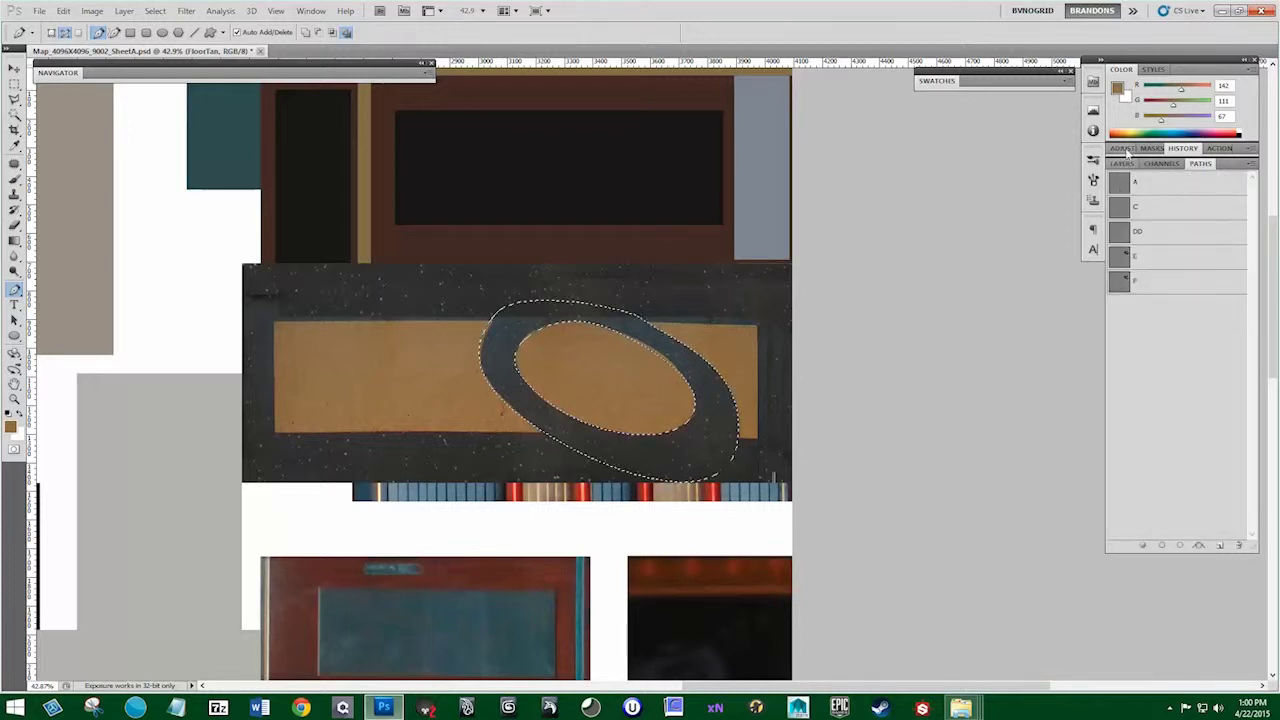
left_click(1122, 163)
left_click(1114, 248)
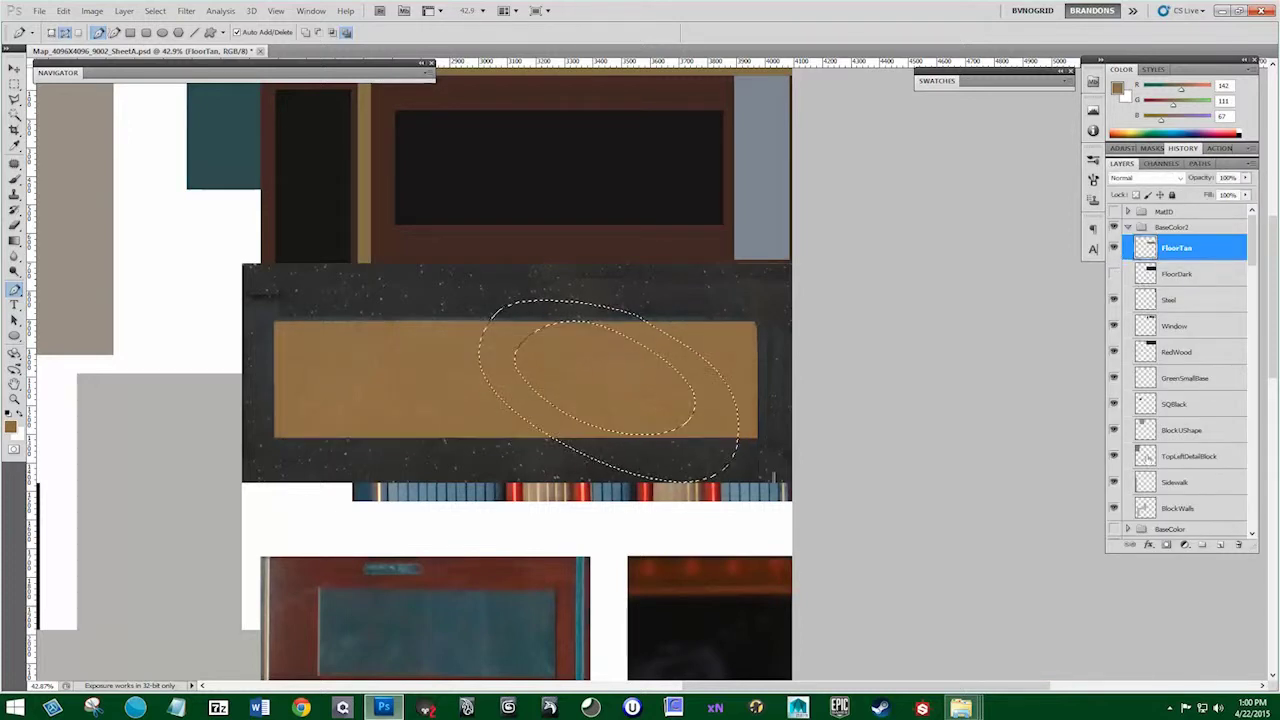
Add a layer mask to FloorTan from the inverted selection so the ring shape is cut out of the tan fill
left_click(1165, 545)
key("ctrl+z")
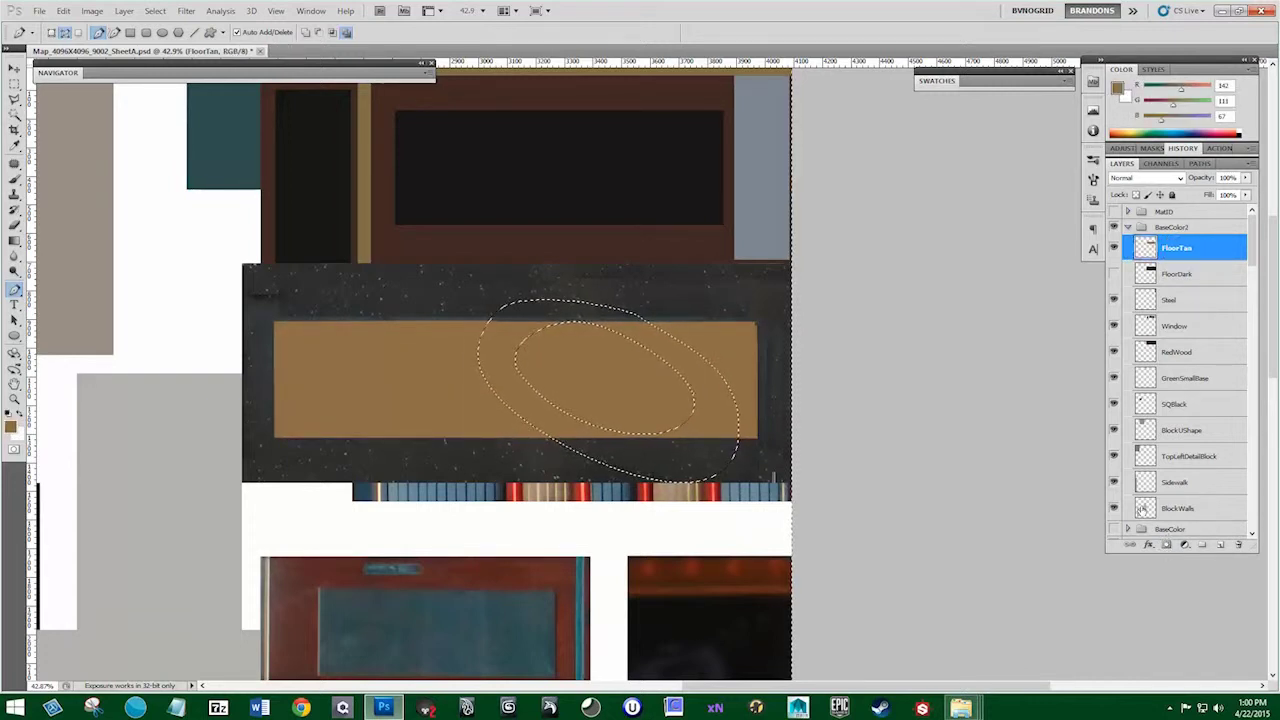
left_click(1165, 545)
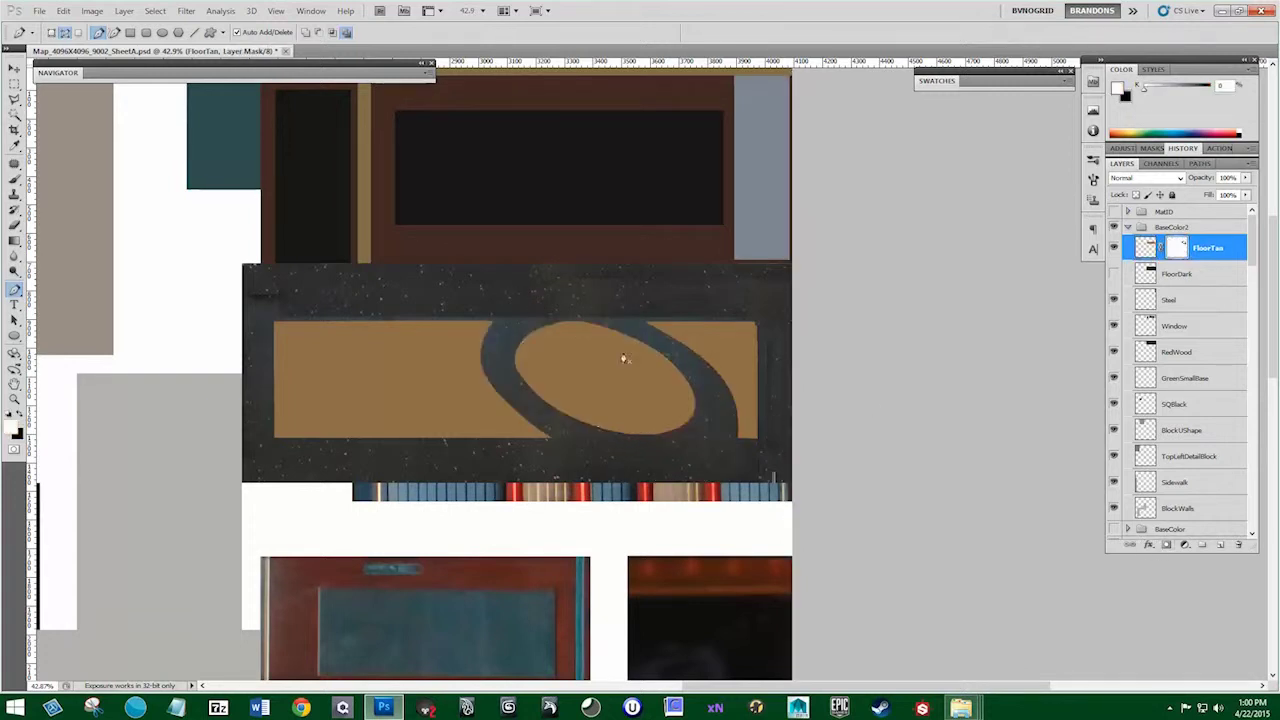
Collapse and hide BaseColor2, and toggle the expanded BaseColor group to compare its flat floor and stripe colours with the photo texture
scroll(449, 211, "down", 3)
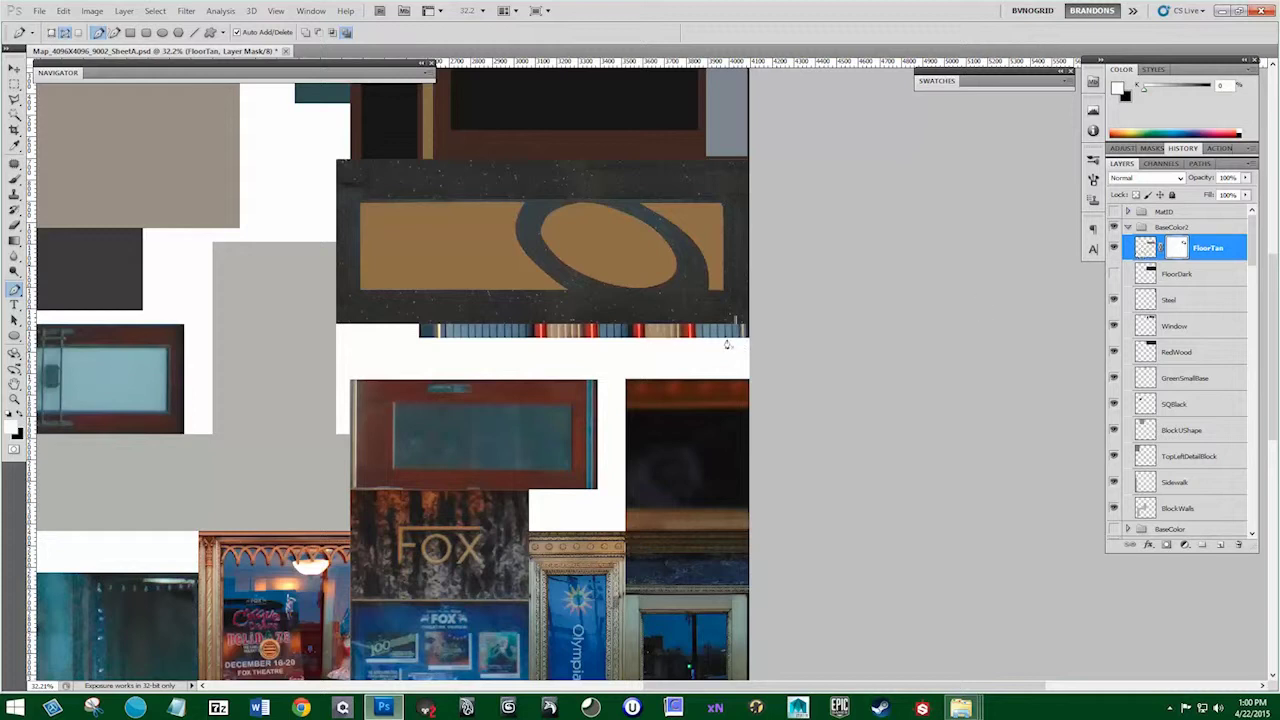
scroll(628, 345, "up", 1)
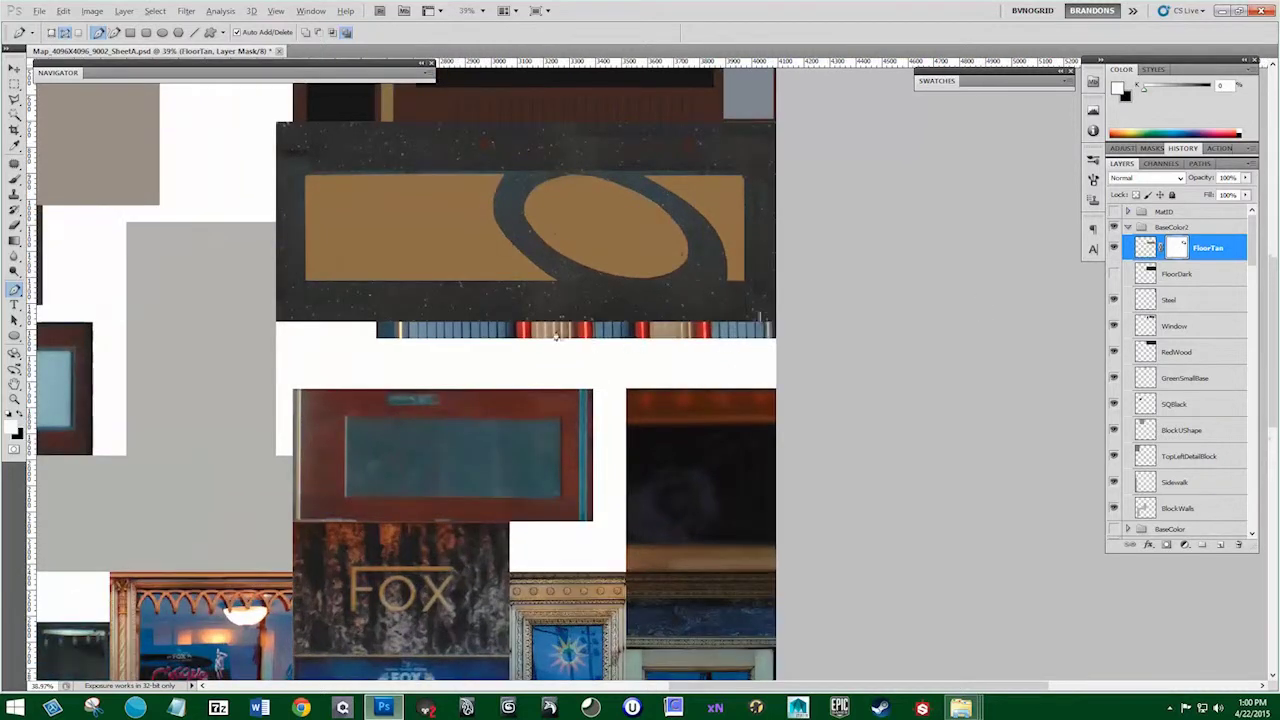
left_click(1128, 228)
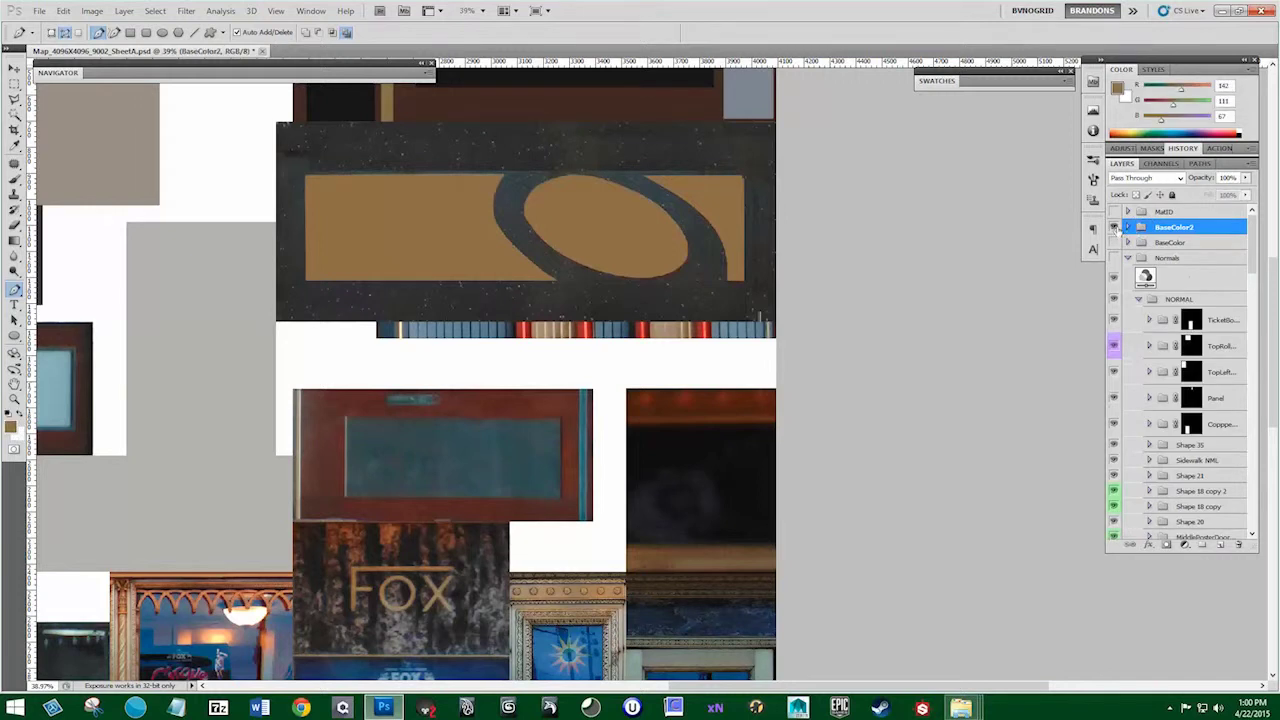
left_click(1115, 227)
left_click(1115, 243)
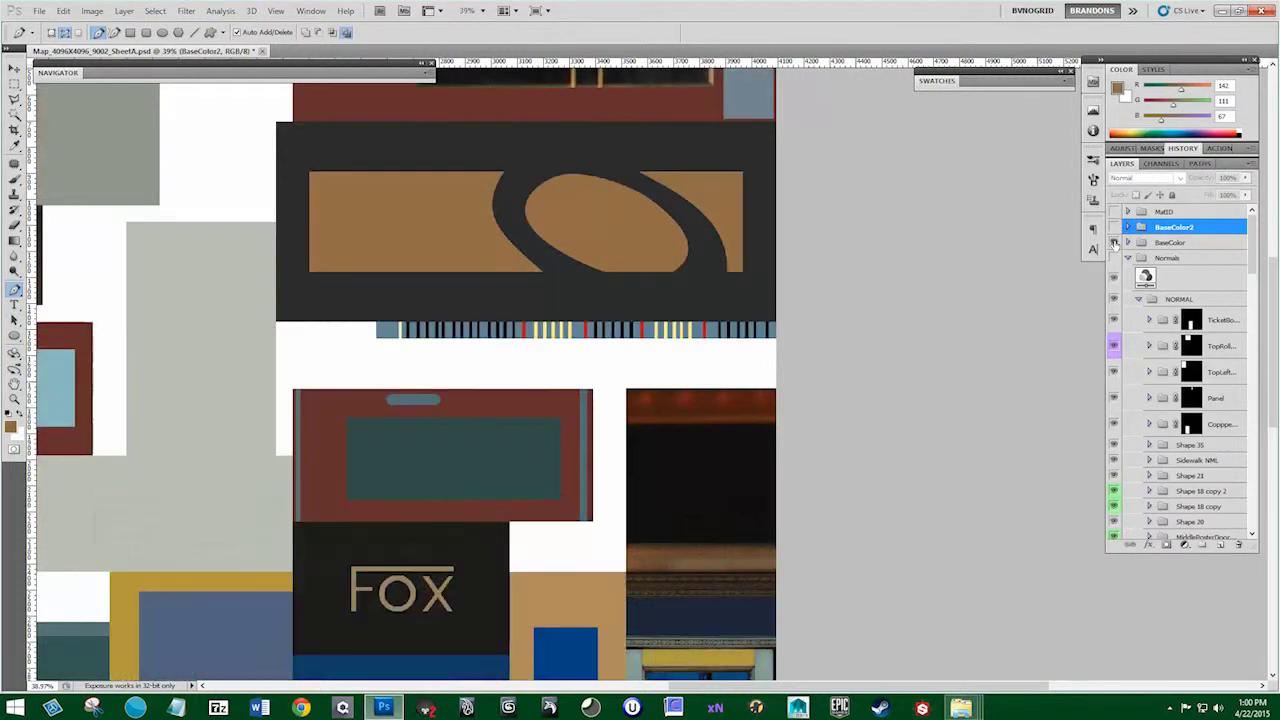
left_click(1131, 243)
left_click(1128, 243)
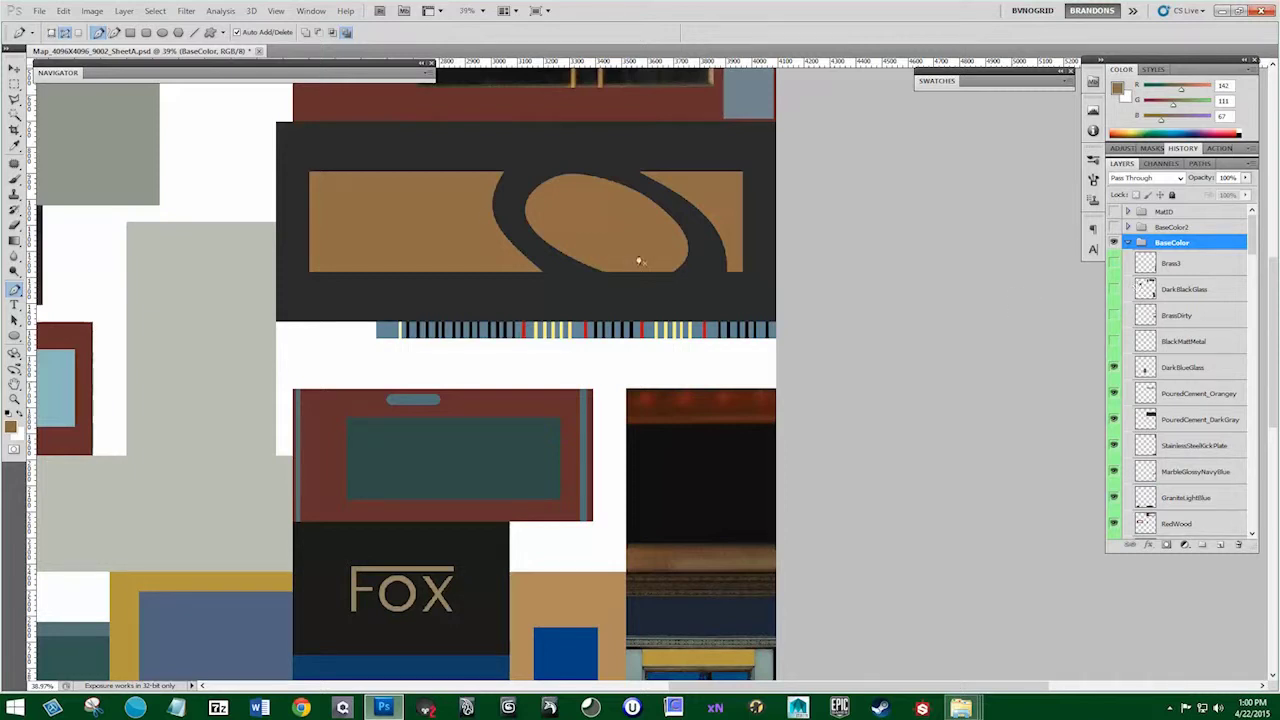
left_click(1115, 243)
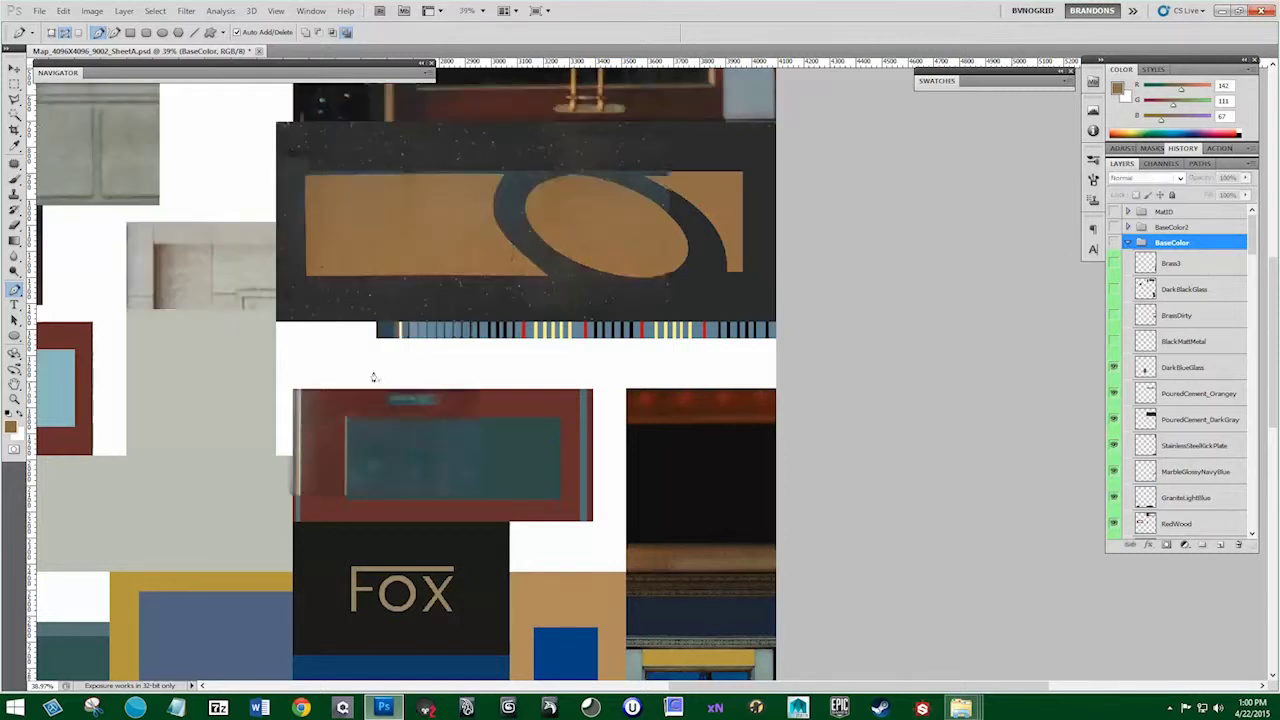
key("m")
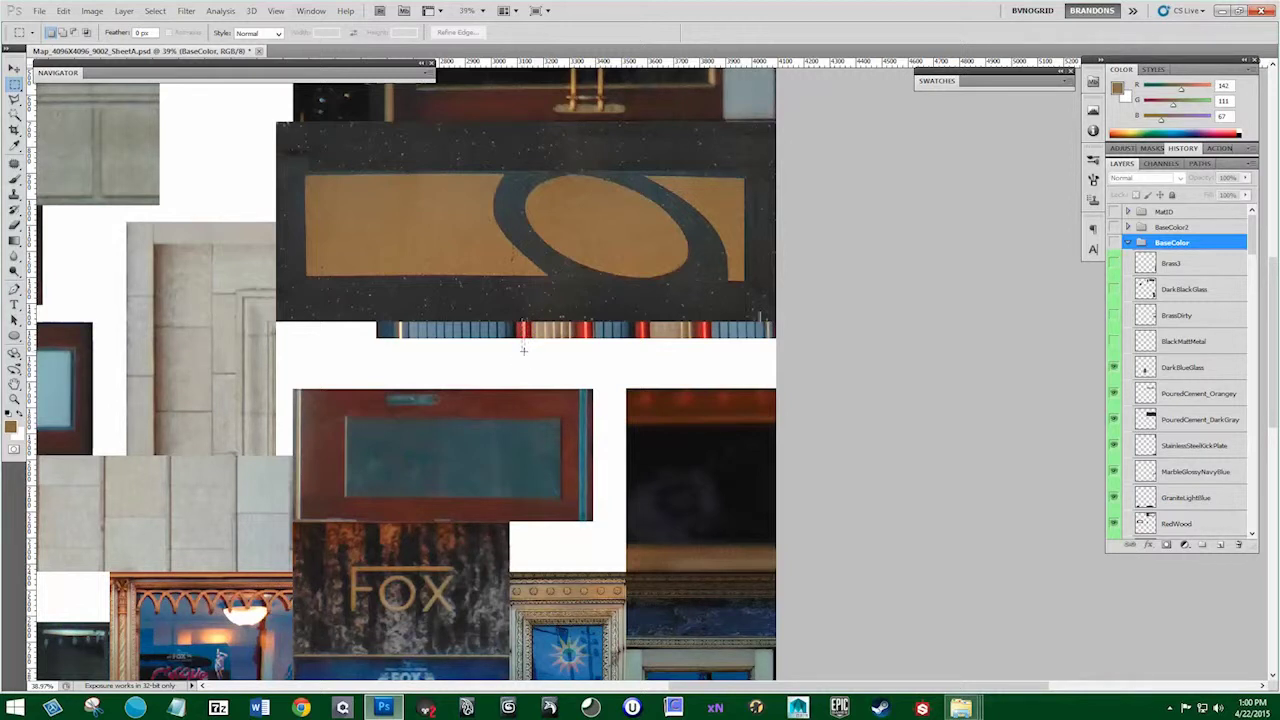
Show the BaseColor group and briefly overlay the grid to check how its flat colour shapes line up
left_click(1115, 243)
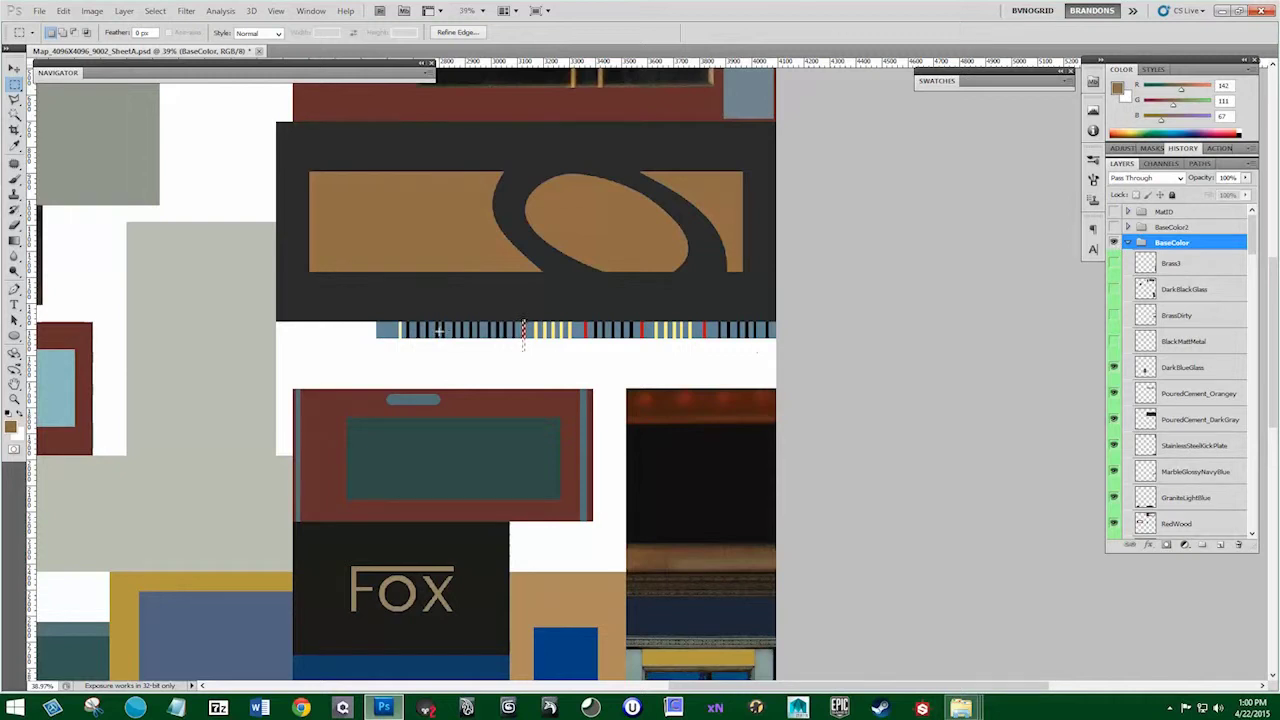
left_click(311, 10)
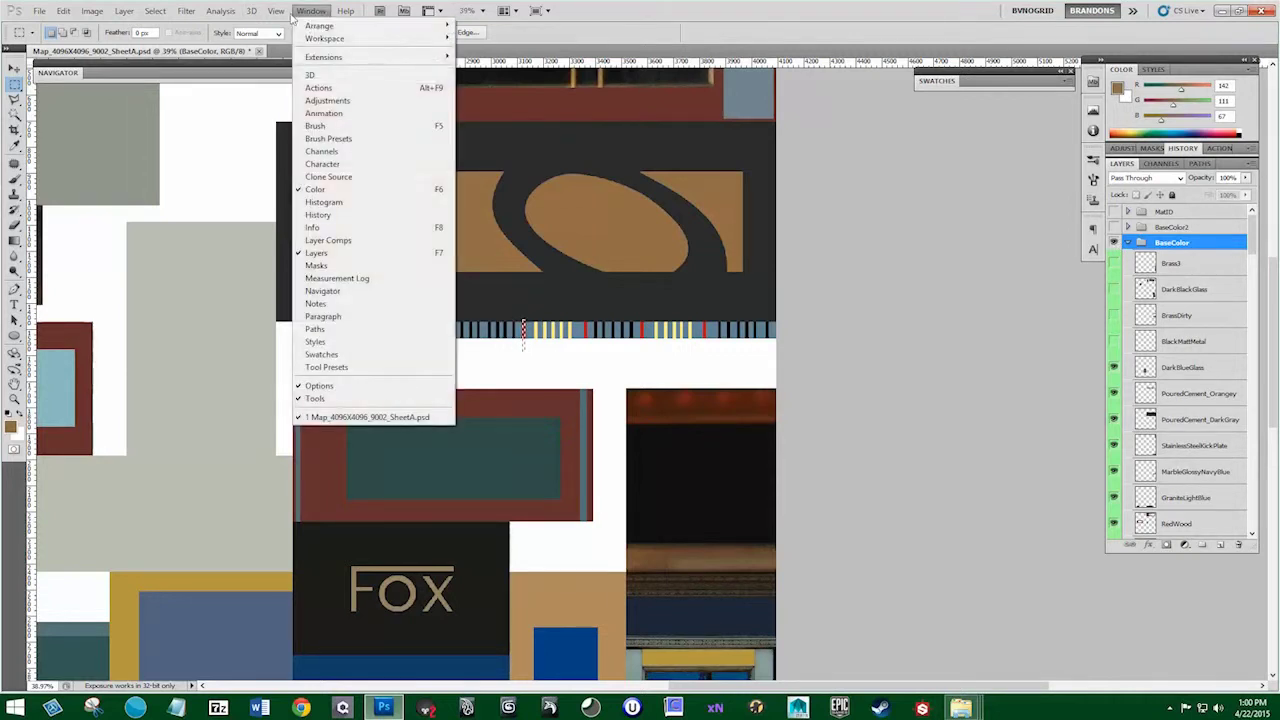
left_click(330, 200)
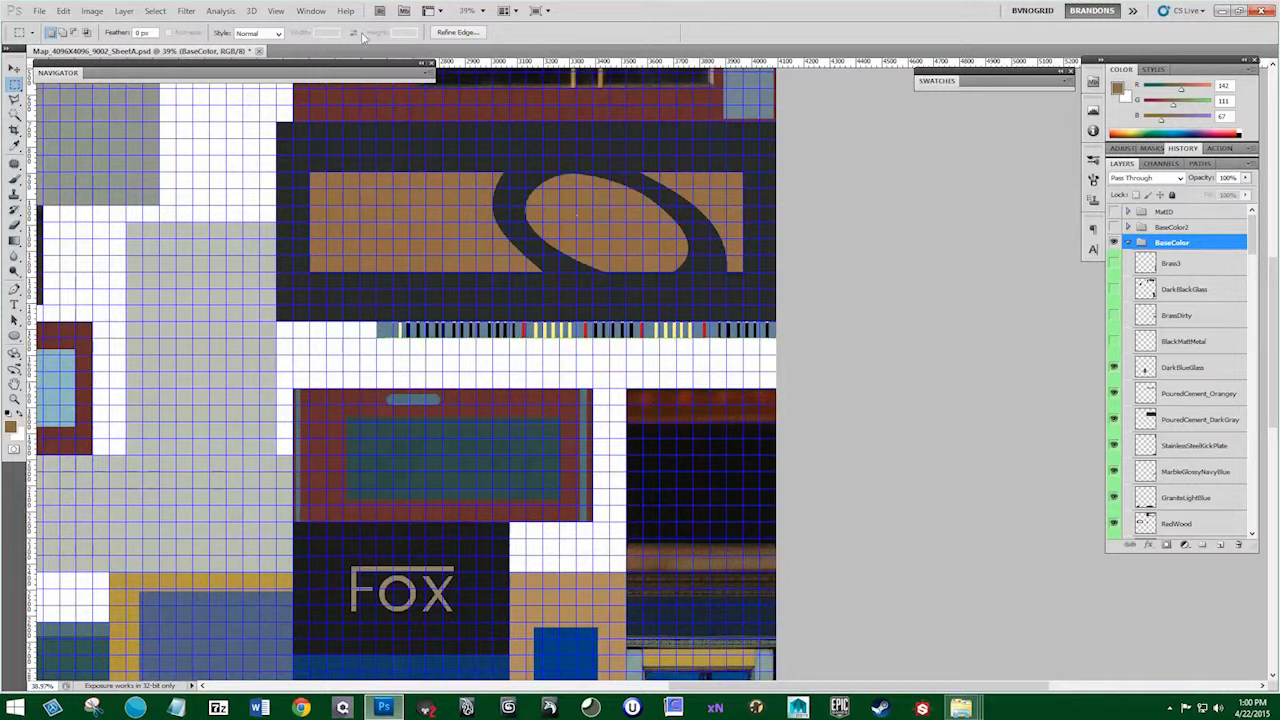
left_click(275, 10)
left_click(331, 199)
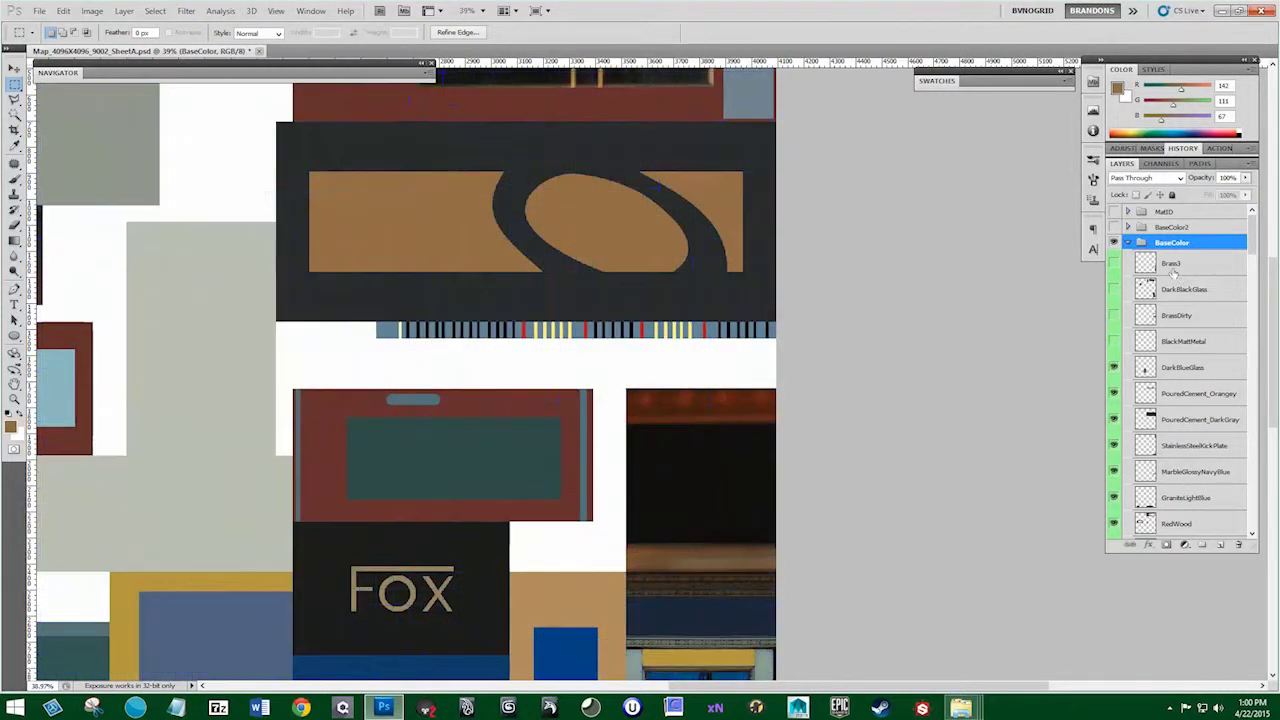
Collapse and hide the BaseColor group, show and expand BaseColor2, and make its FloorDark layer visible
left_click(1128, 243)
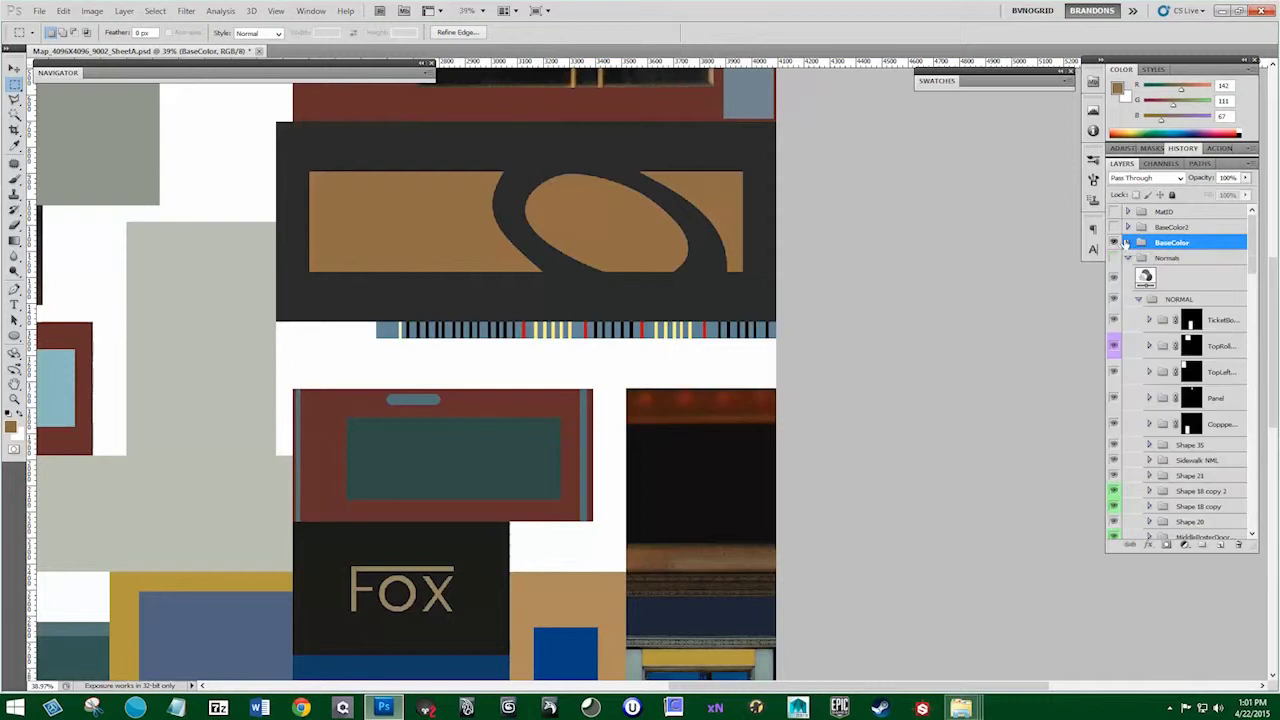
left_click(1114, 242)
left_click(1114, 227)
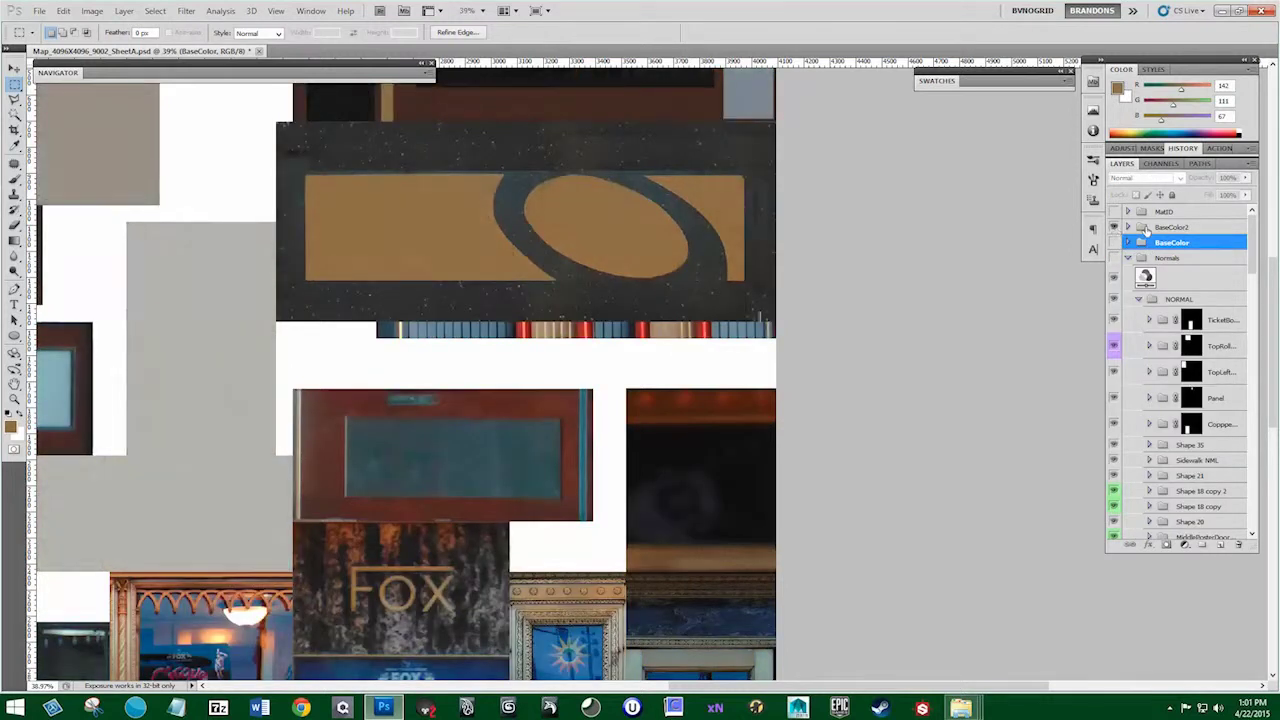
left_click(1146, 227)
left_click_drag(580, 422, 637, 311)
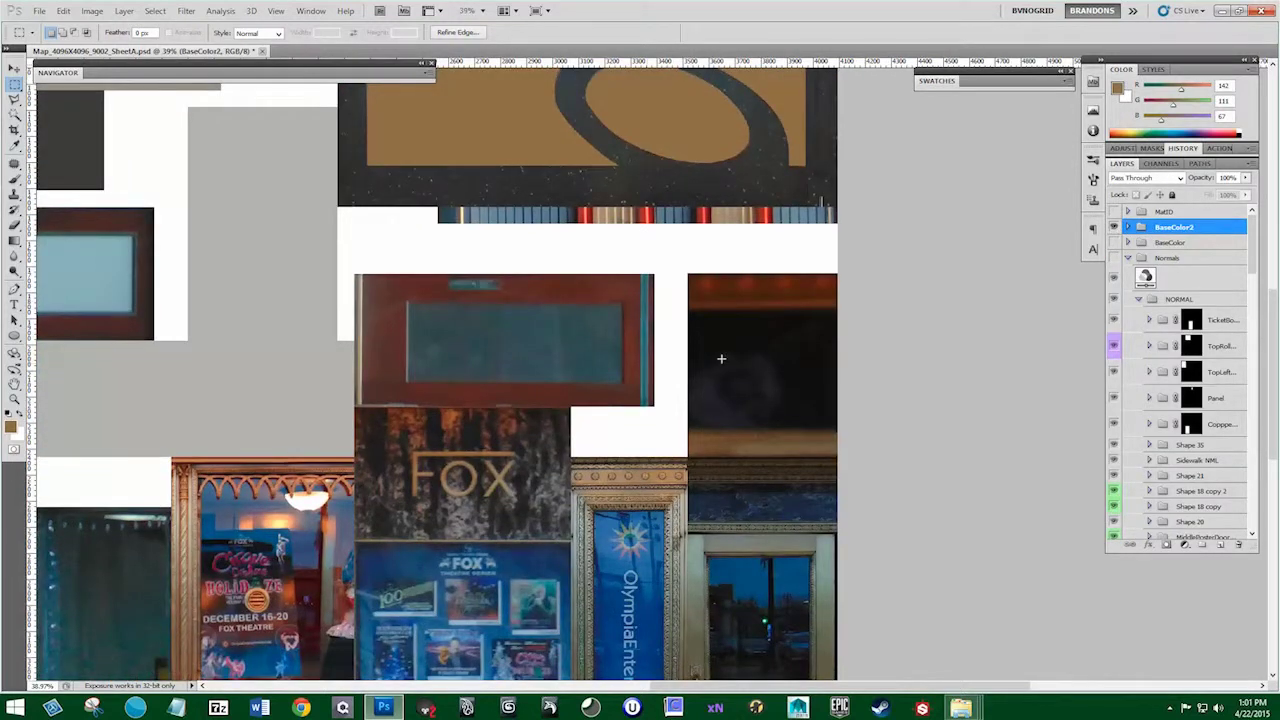
left_click_drag(722, 358, 547, 367)
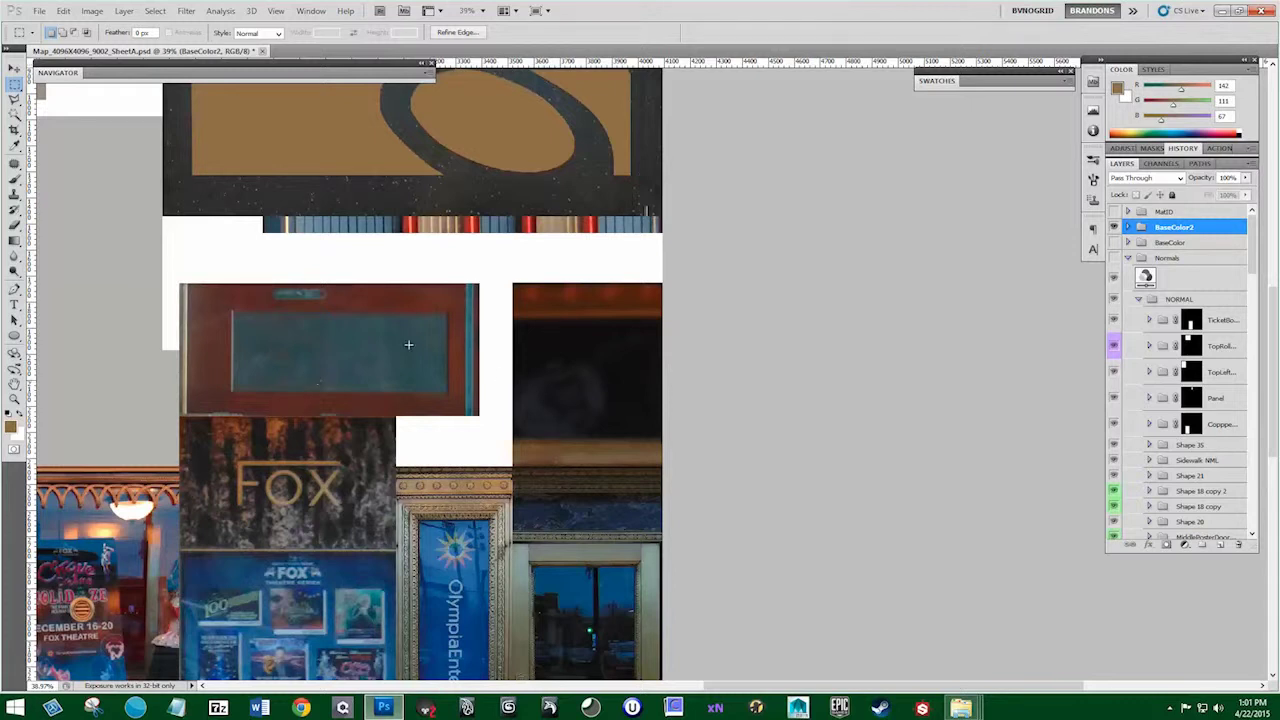
scroll(325, 343, "up", 2)
left_click_drag(318, 317, 330, 328)
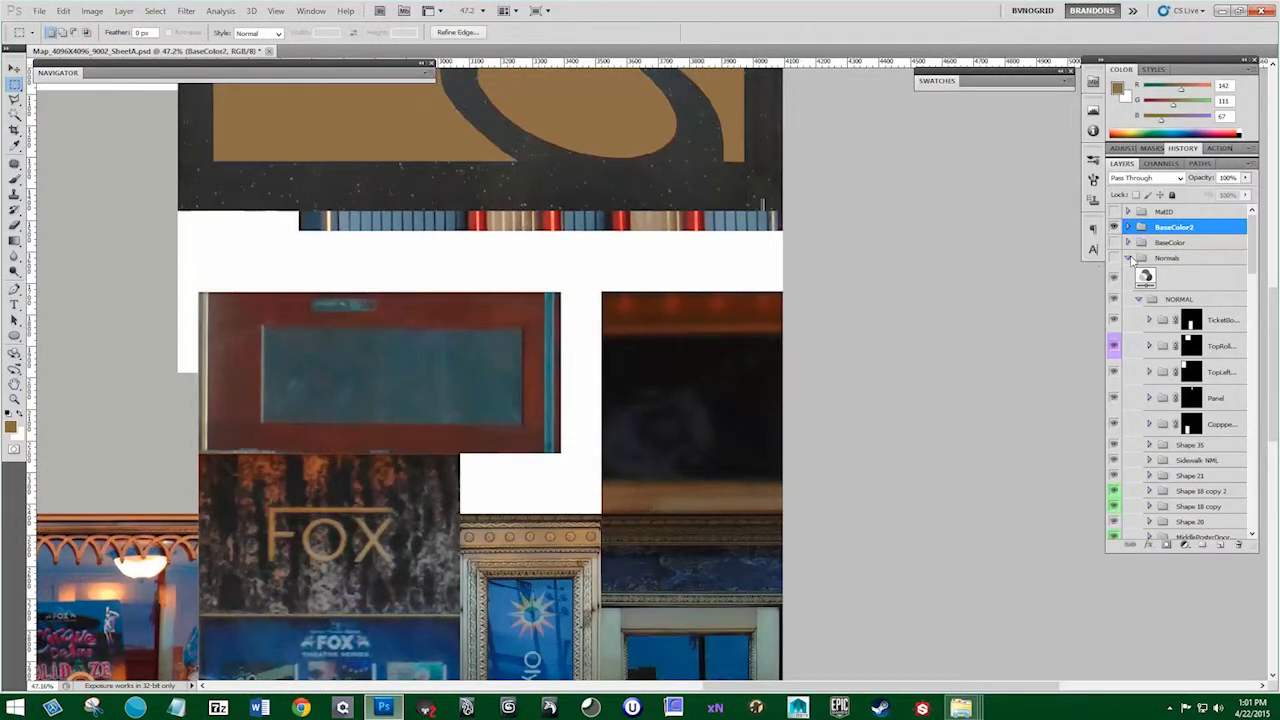
left_click(1128, 228)
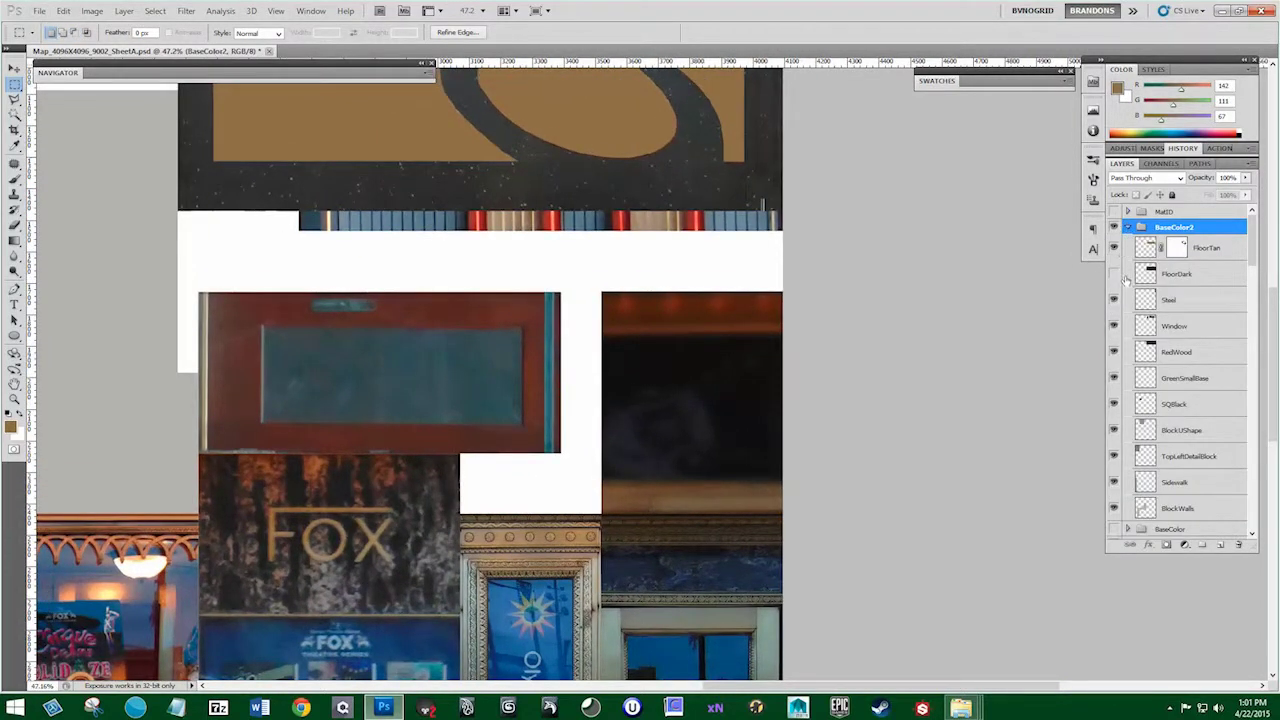
left_click(1115, 273)
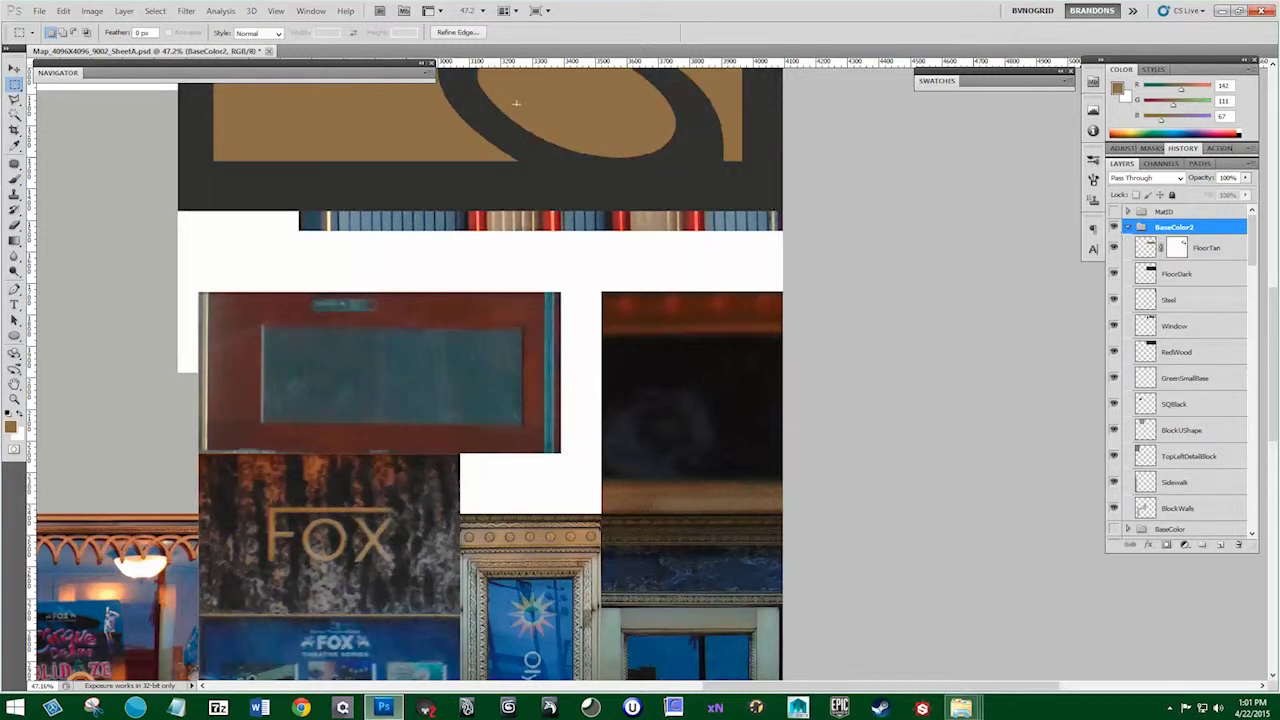
Turn on the grid and draw a rectangular selection around the whole red door panel above the FOX sign
left_click(272, 10)
left_click(300, 196)
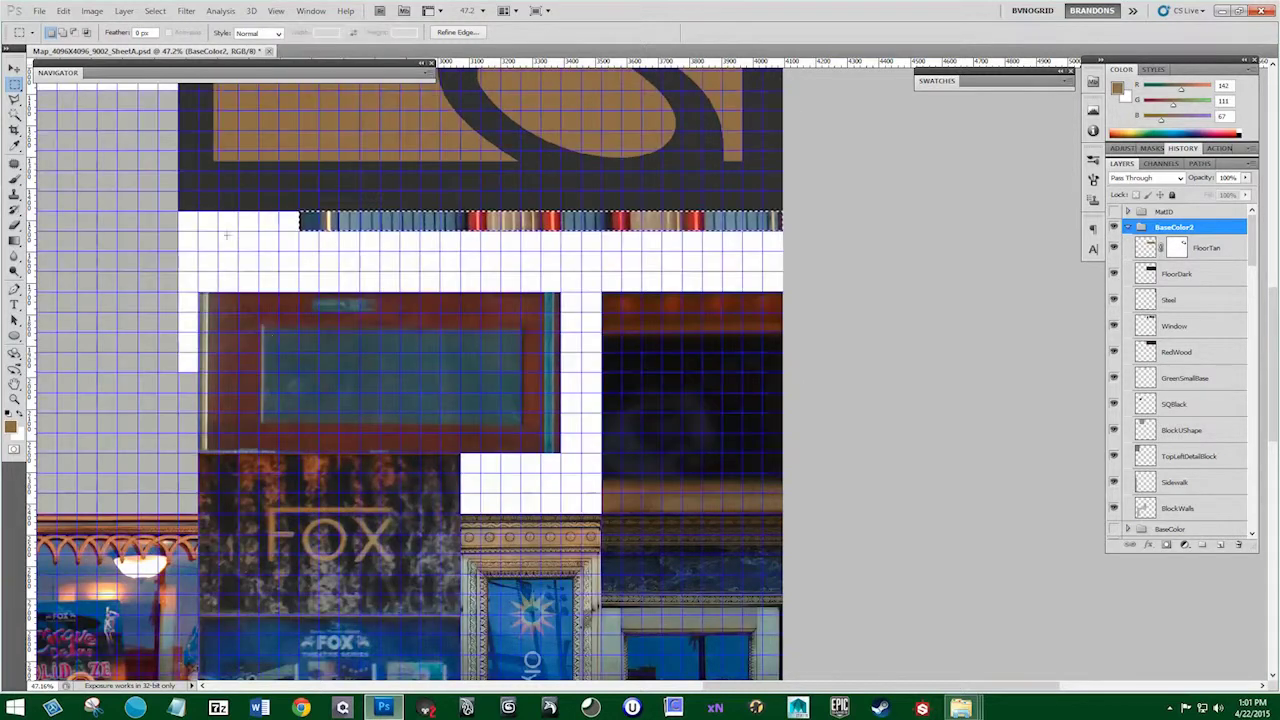
left_click(219, 324)
left_click_drag(498, 424, 560, 452)
scroll(570, 271, "down", 2)
left_click_drag(570, 271, 611, 499)
Sample a dark brown (RGB 60, 35, 32) and fill the door panel selection with it on a new layer named DoorSide
key("i")
left_click(580, 228)
left_click_drag(555, 400, 536, 250)
scroll(463, 474, "up", 2)
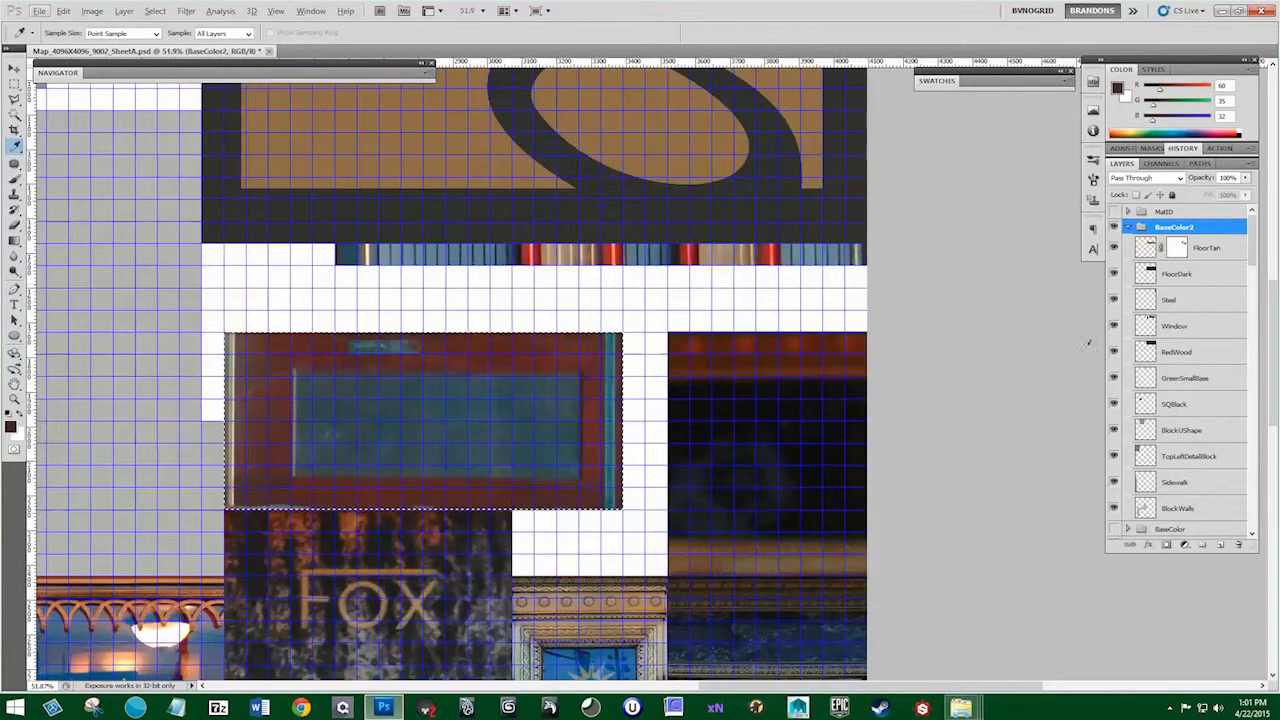
left_click(1195, 250)
left_click(1220, 544)
double_click(1178, 248)
type("DoorSide")
key("Return")
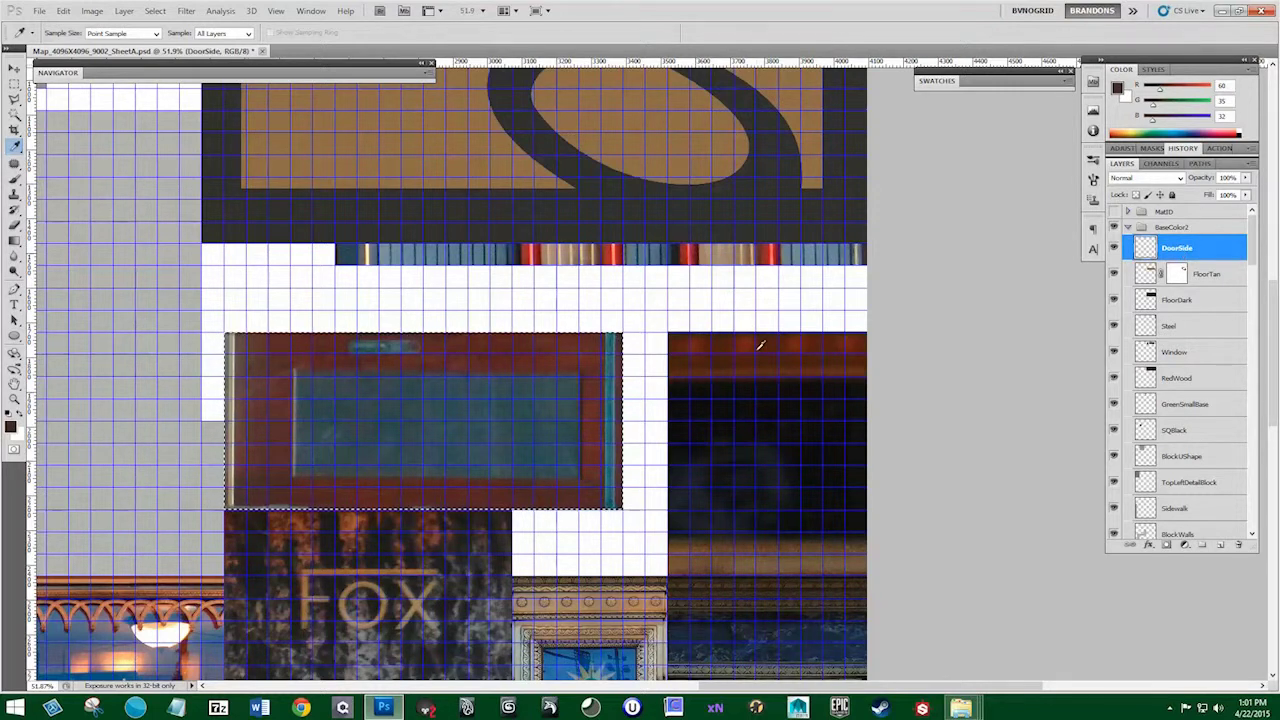
key("alt+BackSpace")
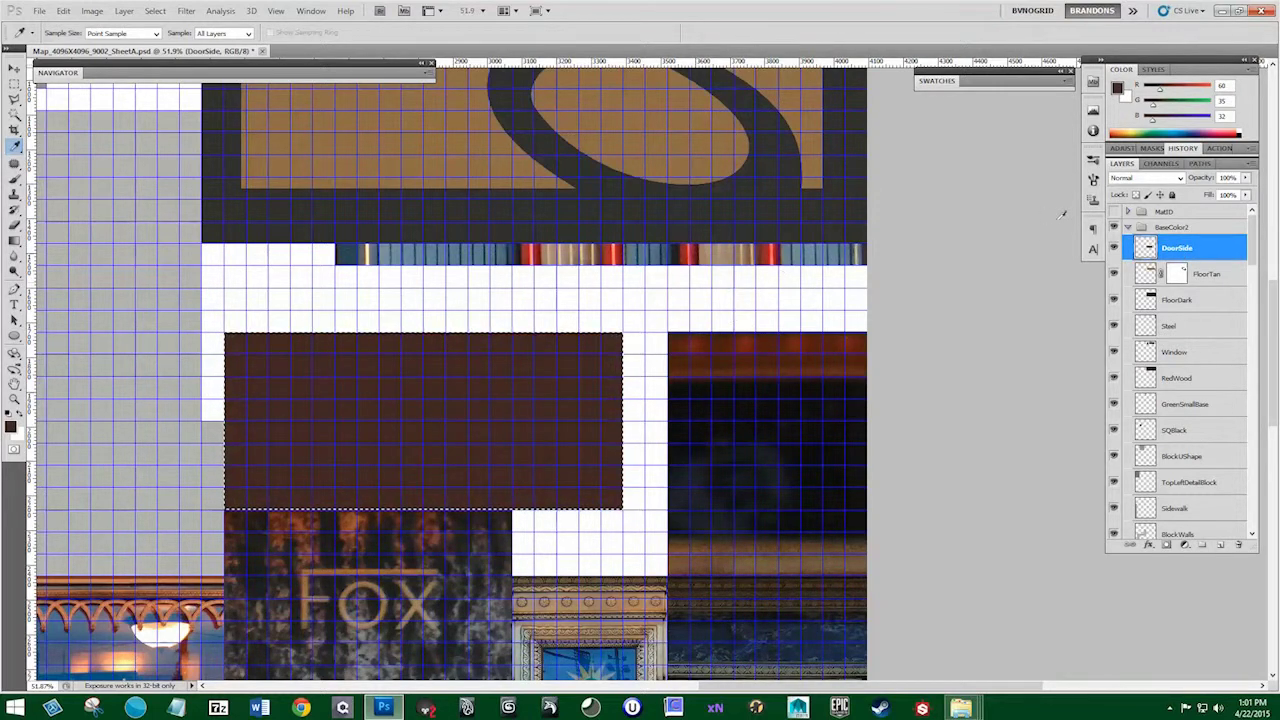
Hide the DoorSide layer and add an empty layer above it in BaseColor2
left_click(1114, 247)
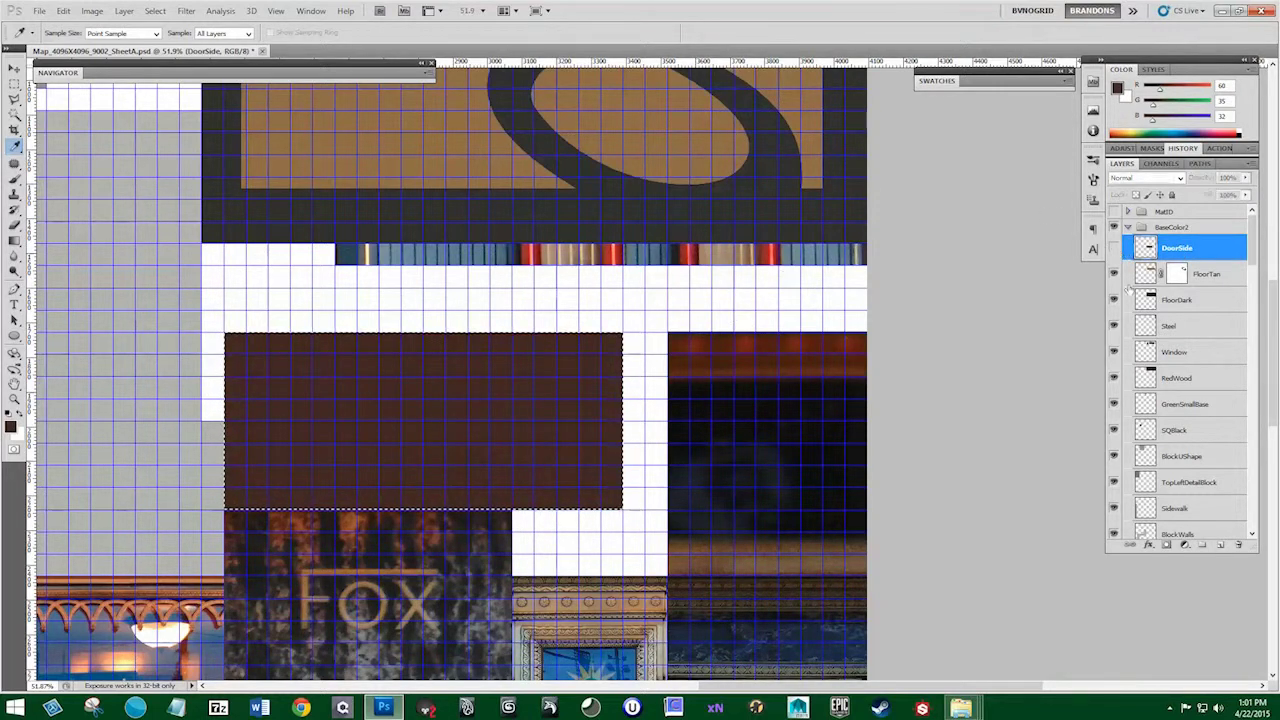
left_click(1219, 545)
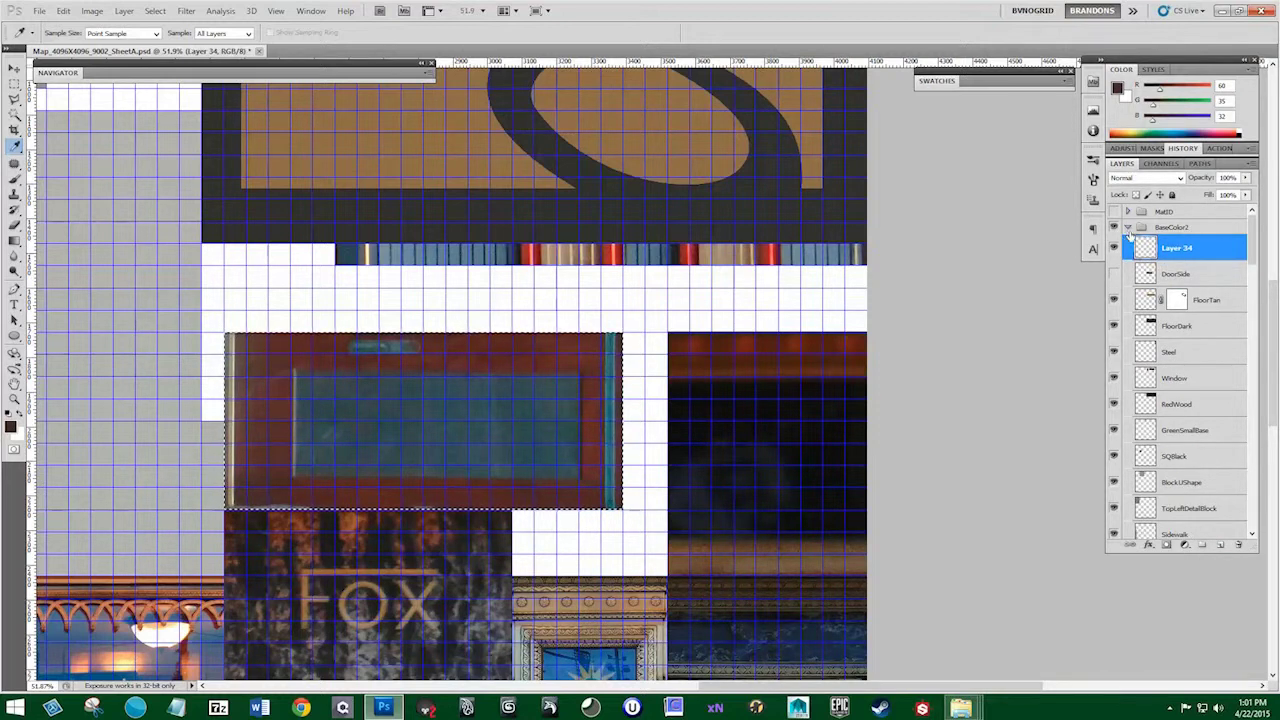
Collapse and hide BaseColor2, then display the Normals group without the grid
left_click(1127, 229)
left_click(1114, 227)
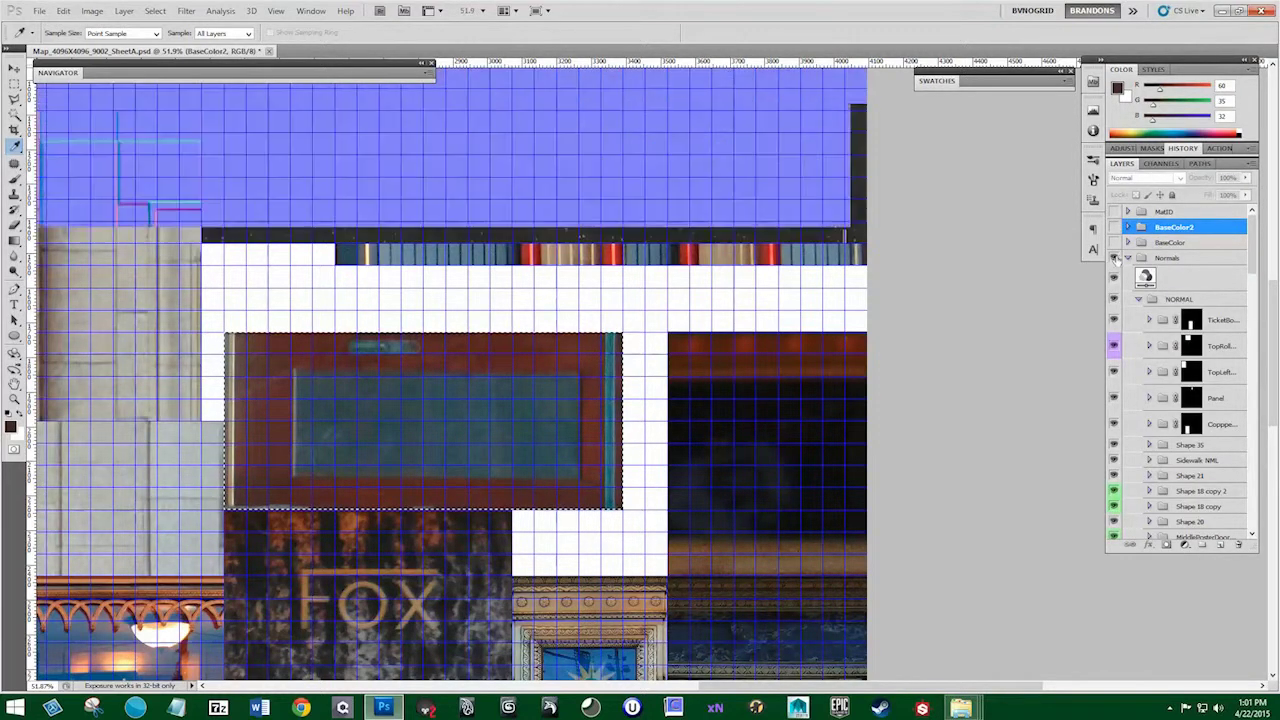
left_click(275, 11)
left_click(288, 196)
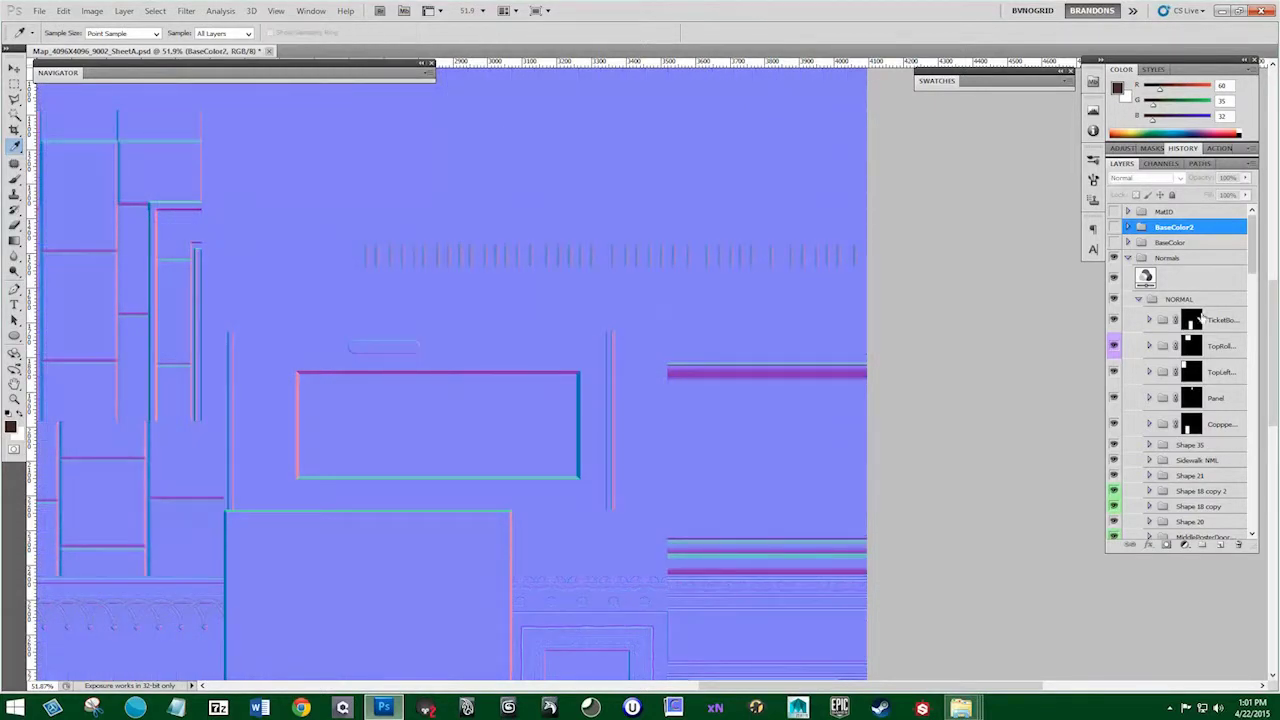
Look through the NORMAL group's subgroups, toggling their visibility to find the one that holds the door panel's shapes
scroll(1117, 424, "down", 6)
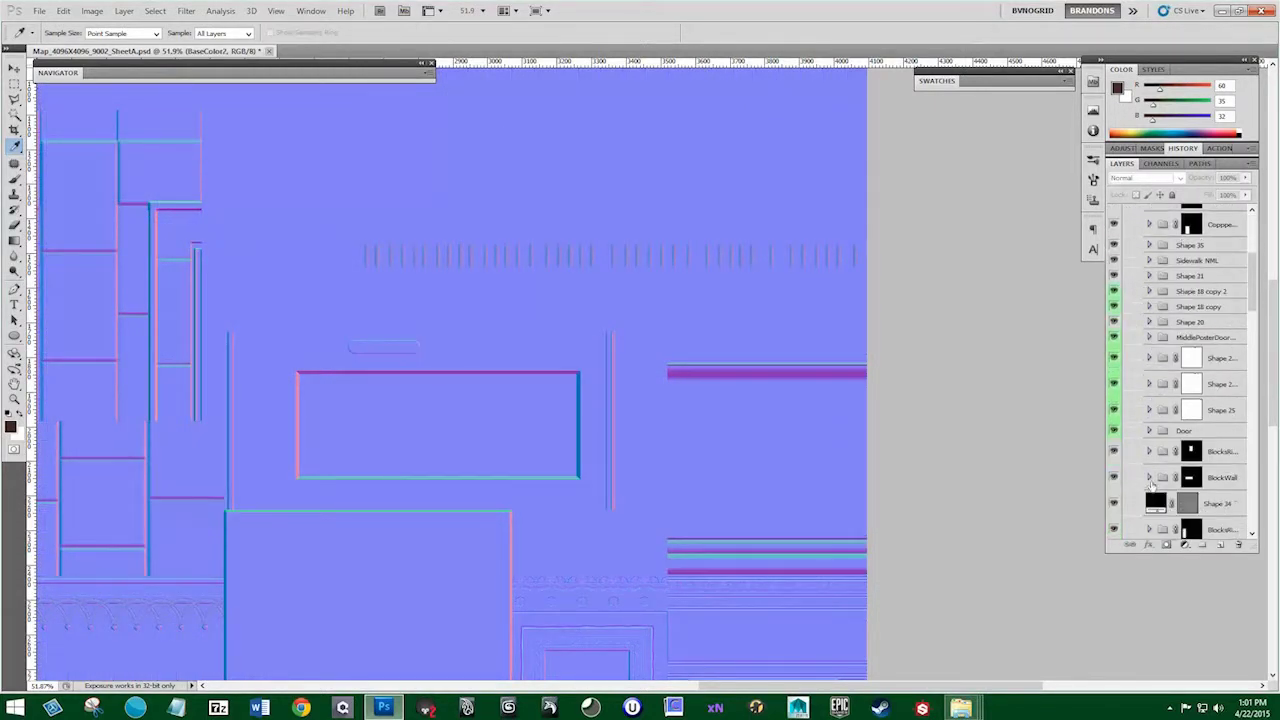
scroll(1151, 400, "down", 2)
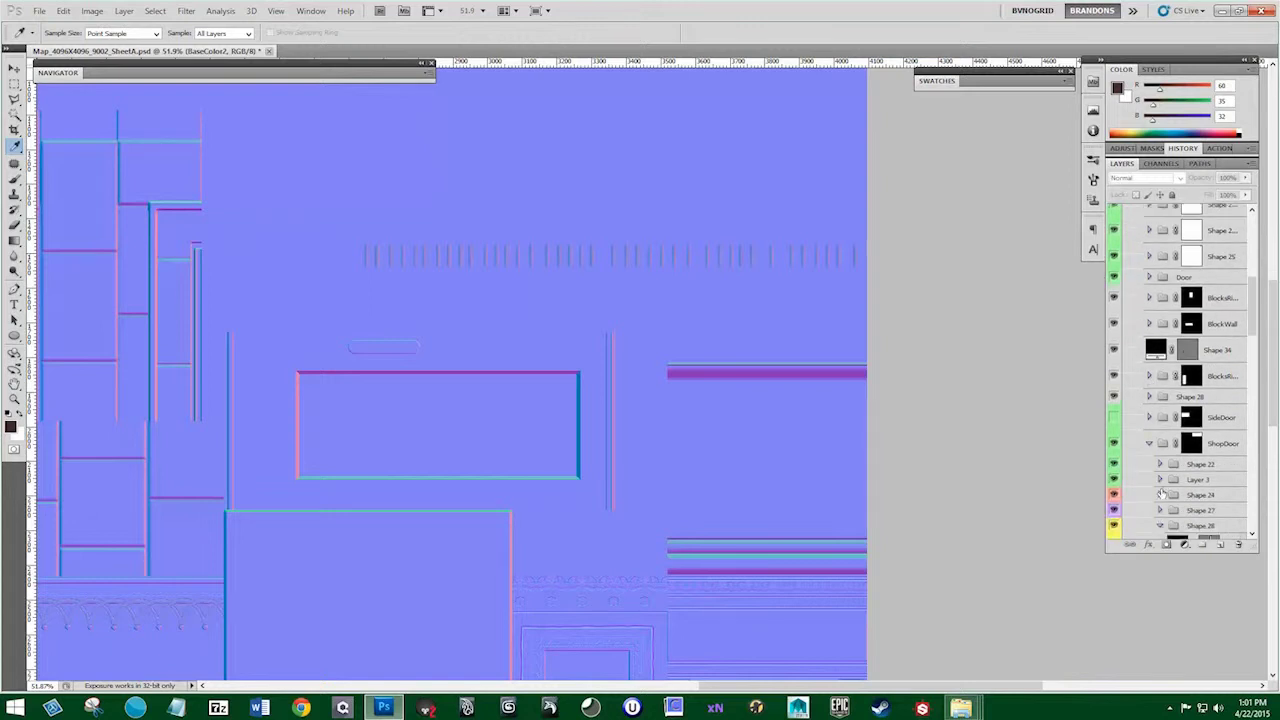
scroll(1158, 470, "down", 1)
left_click(1149, 427)
left_click(1117, 430)
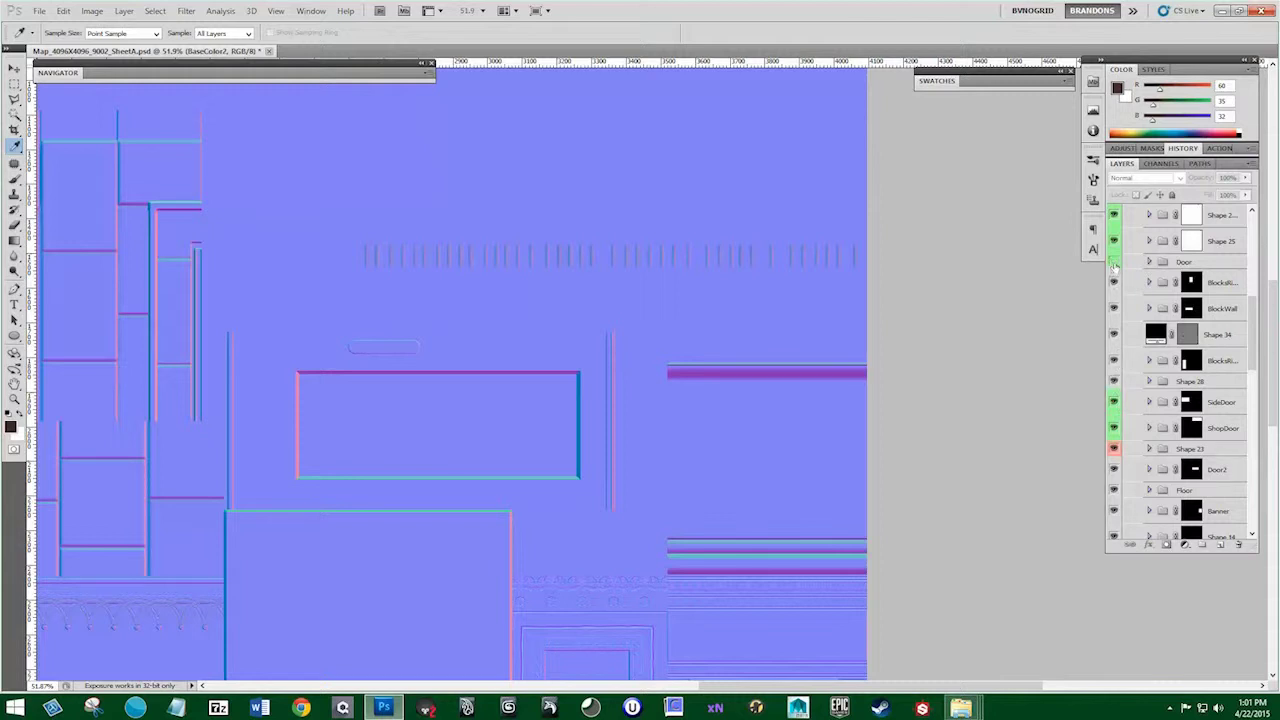
scroll(1138, 470, "down", 5)
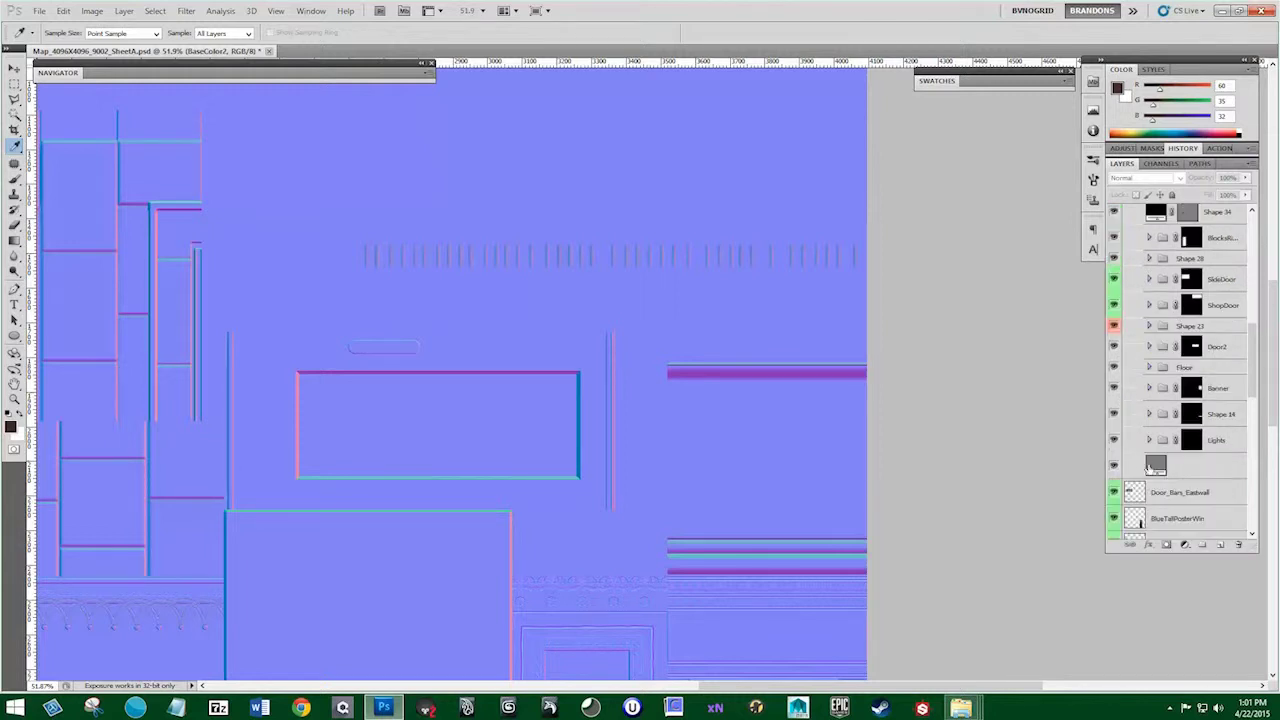
scroll(1136, 428, "up", 4)
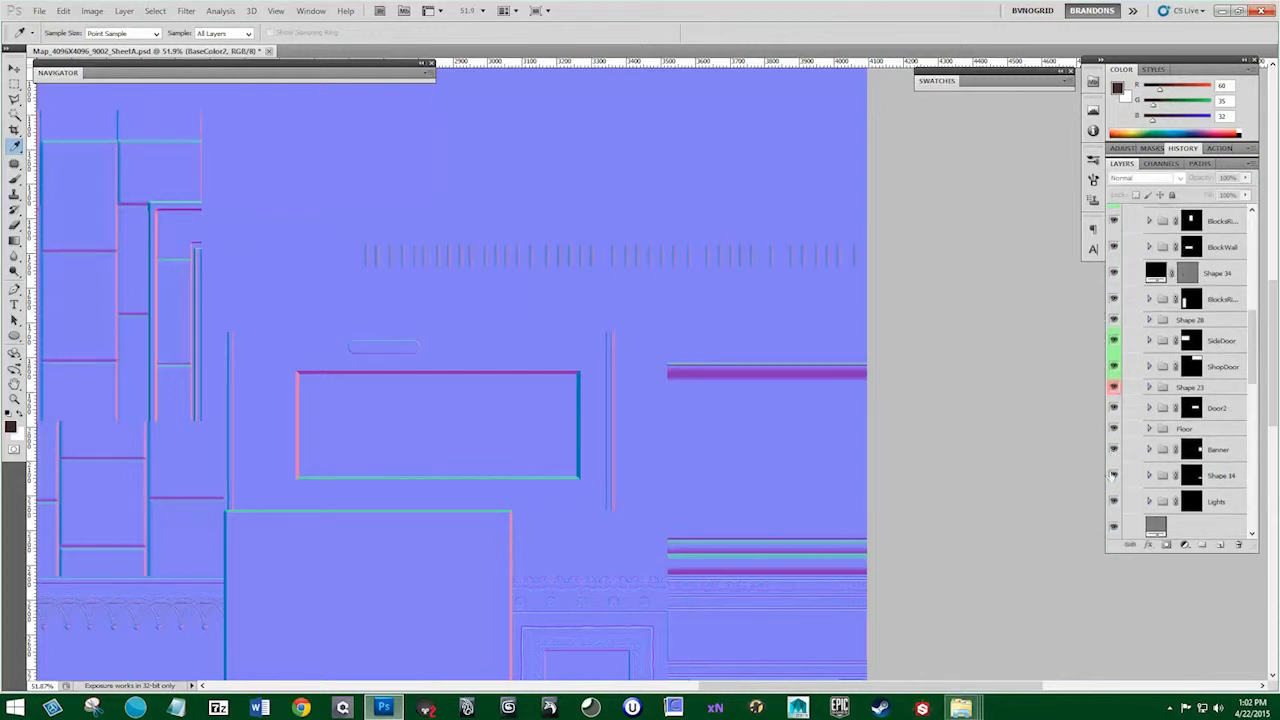
left_click_drag(1113, 498, 1118, 386)
left_click_drag(1116, 267, 1117, 440)
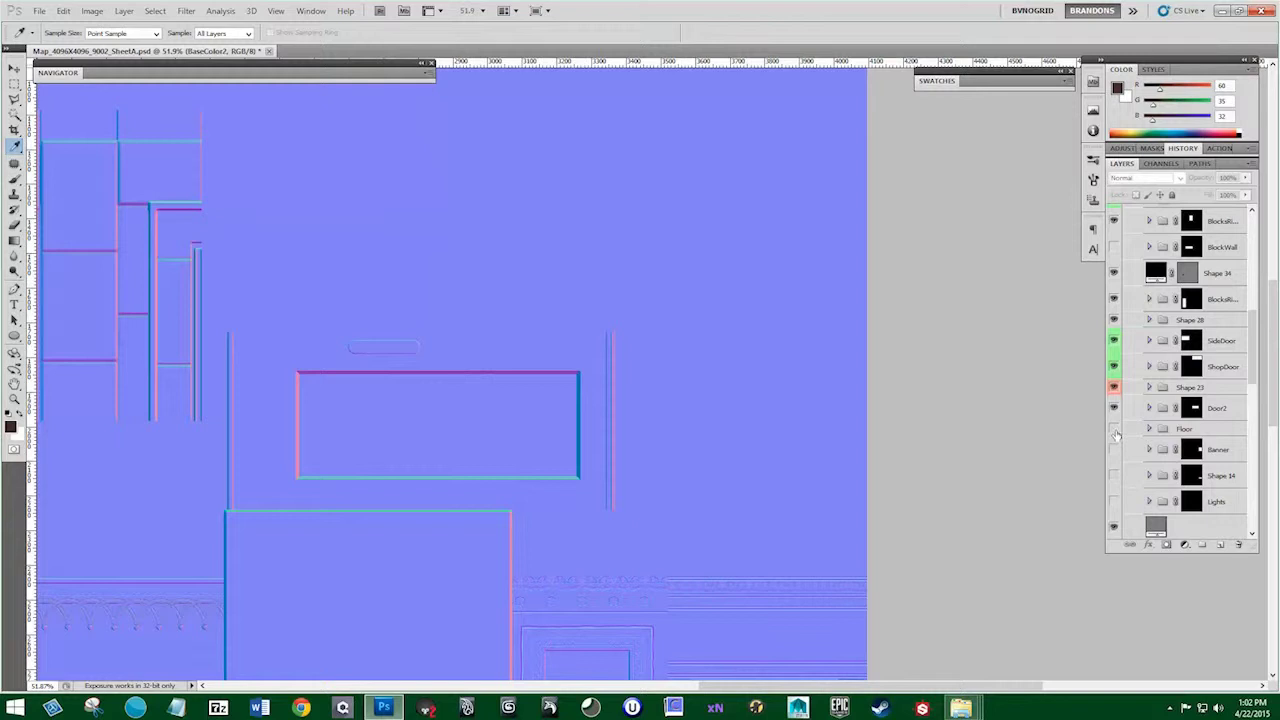
Expand the Door2 group and load the rounded handle shape from Shape 3 as a selection
left_click(1149, 408)
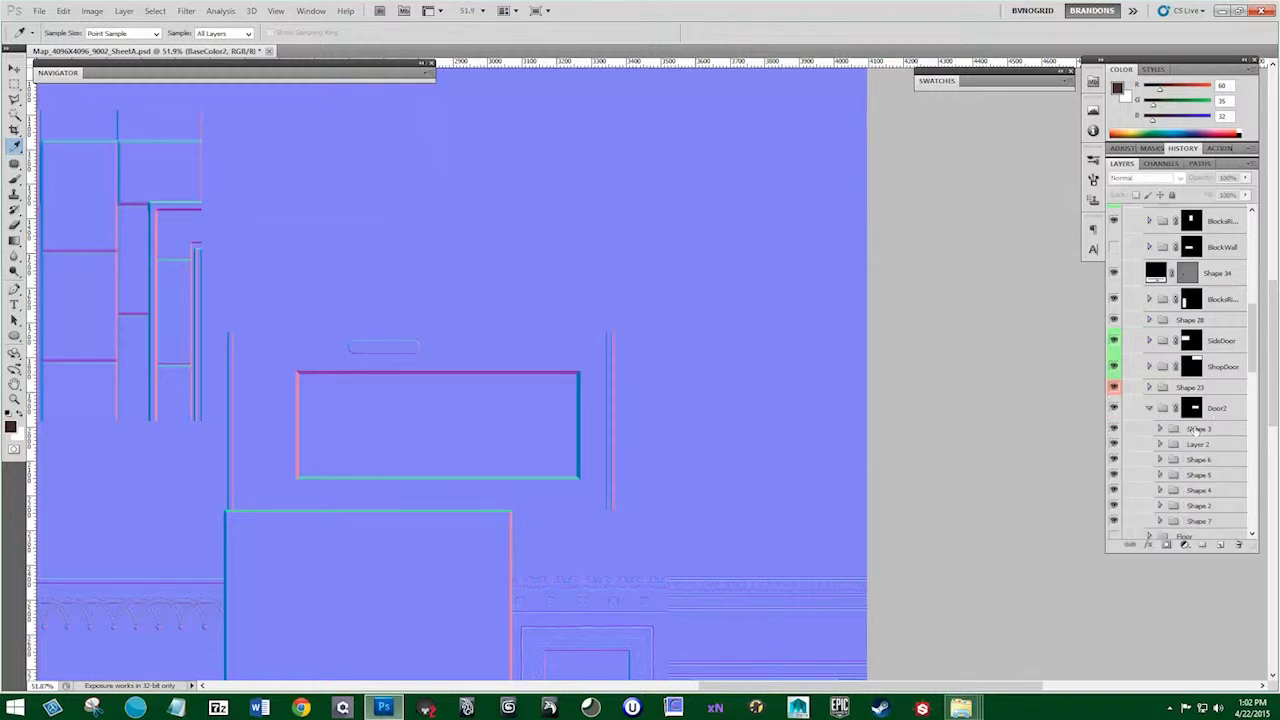
left_click(1153, 430)
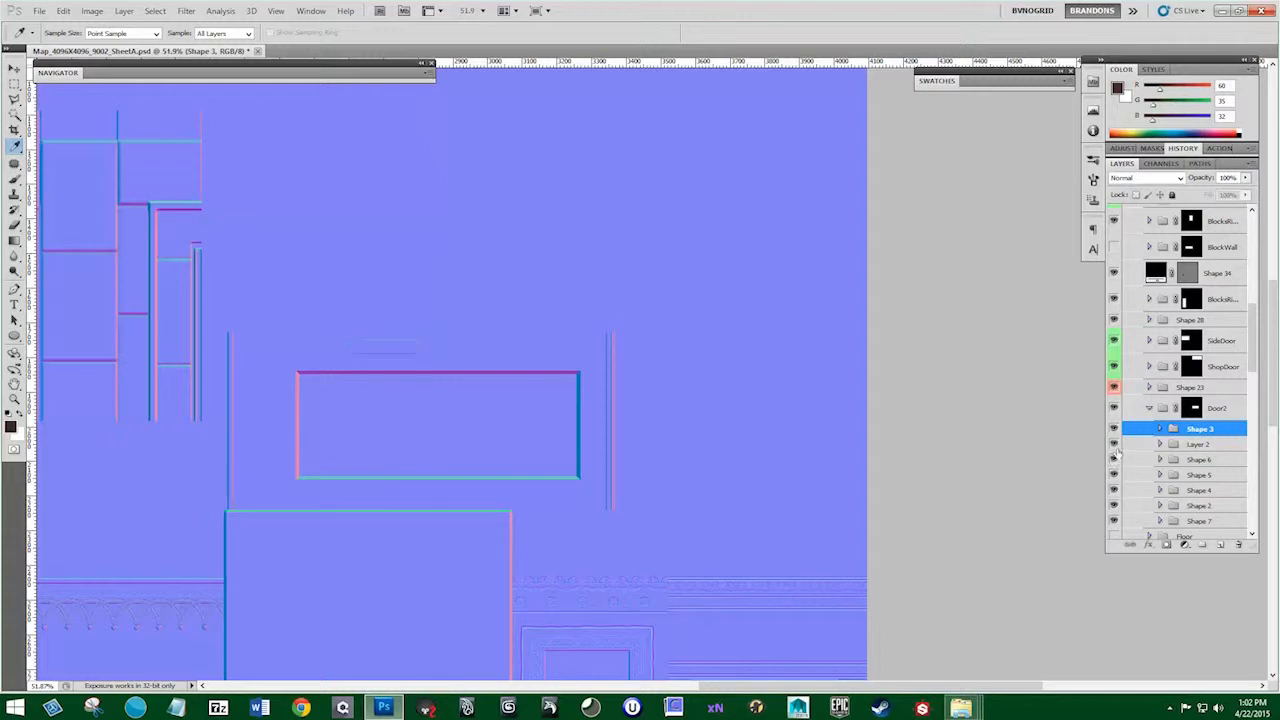
left_click(1160, 444)
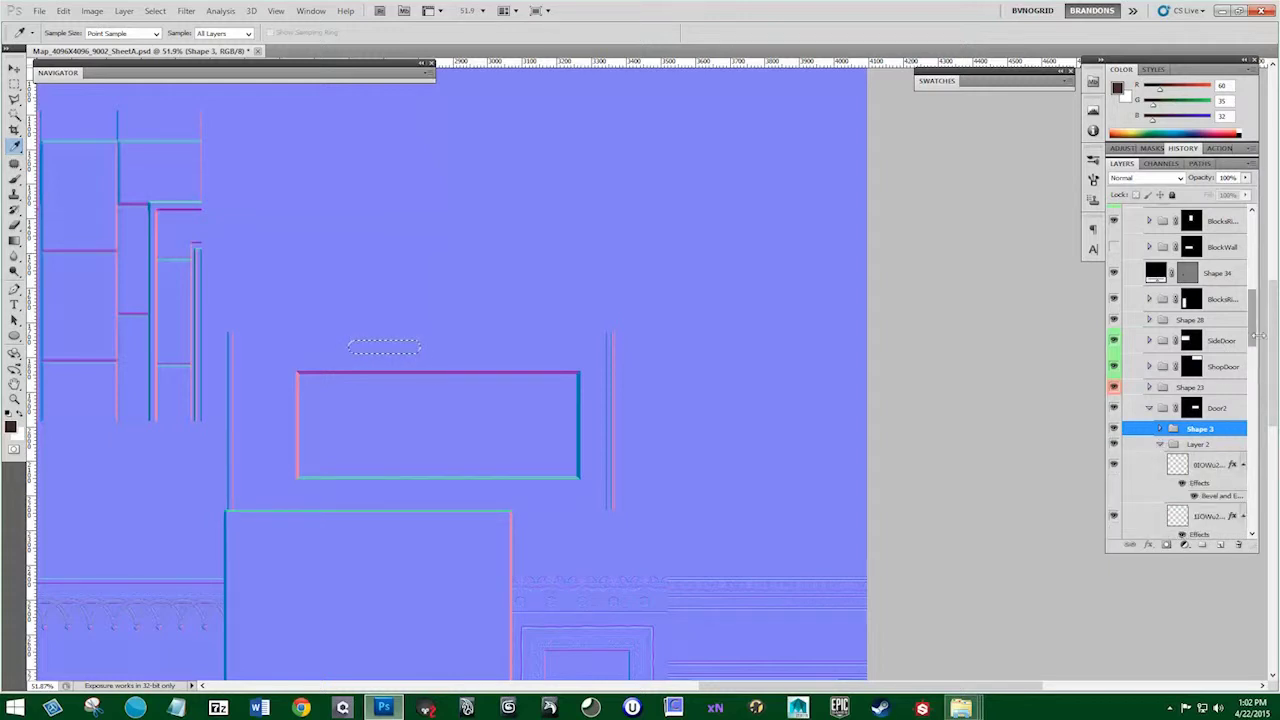
Toggle the remaining shape groups in Door2 to identify which ones form the door's vertical side strips
left_click_drag(1249, 345, 1250, 422)
left_click(1114, 303)
left_click(1115, 333)
left_click(1115, 335)
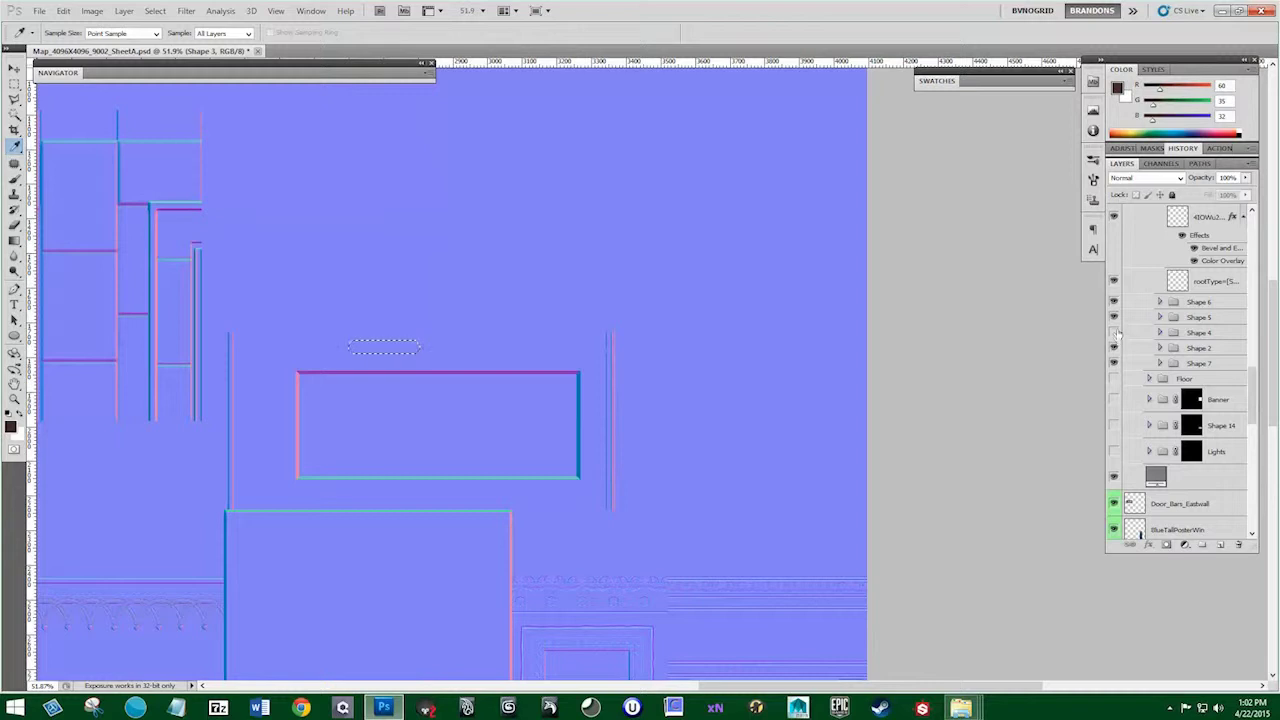
left_click(1115, 333)
left_click(1116, 348)
left_click(1116, 348)
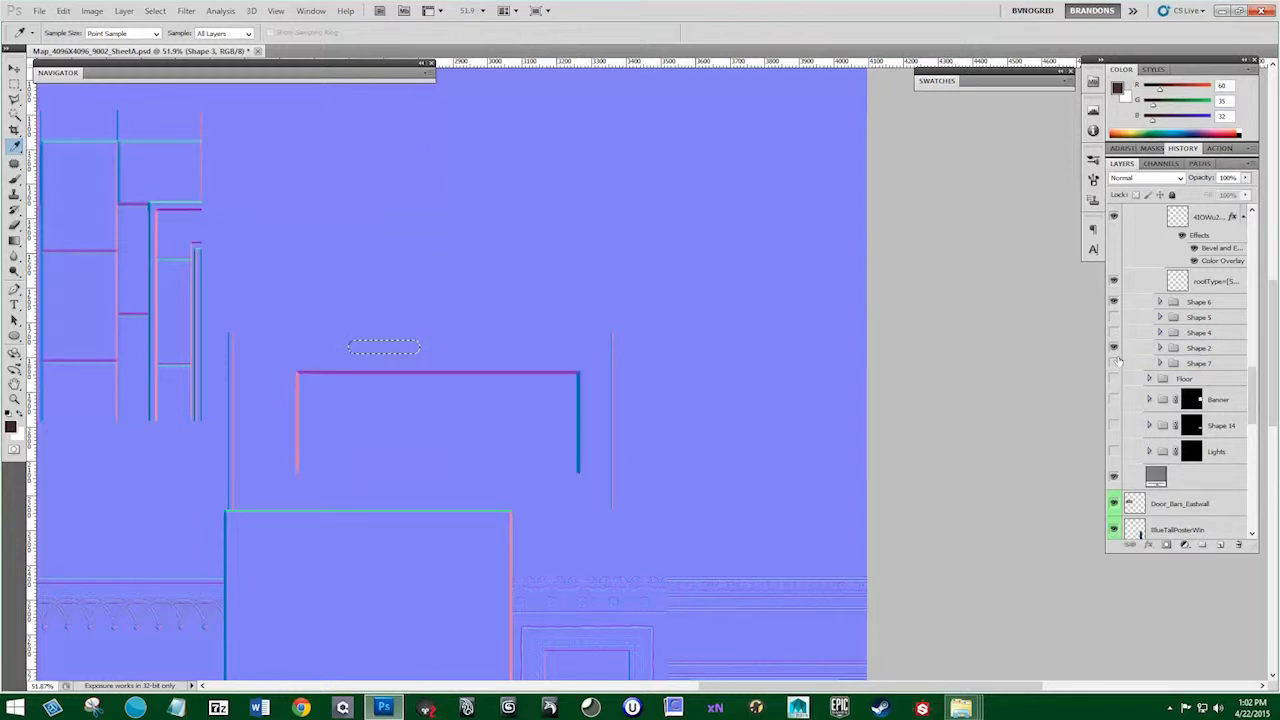
Add the vertical strip shapes from the Shape 5 and Shape 4 groups to the handle selection
left_click(1159, 332)
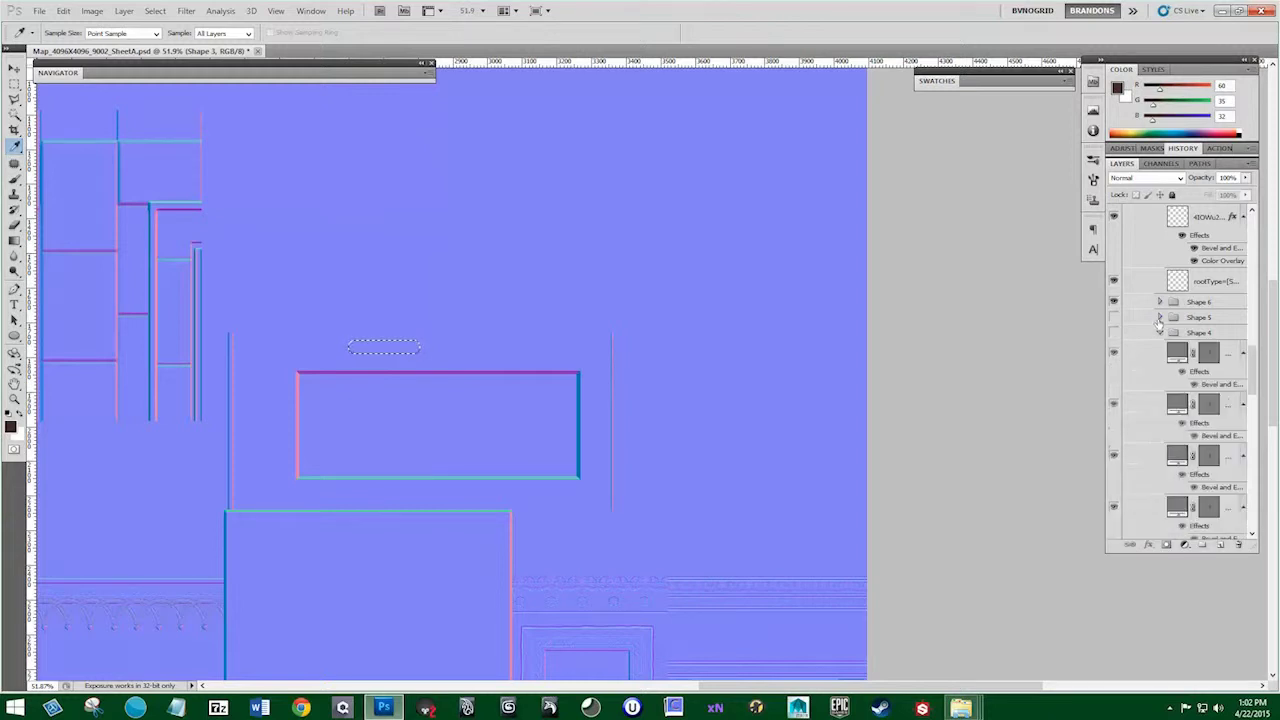
left_click(1160, 317)
left_click(1207, 340, "ctrl+shift")
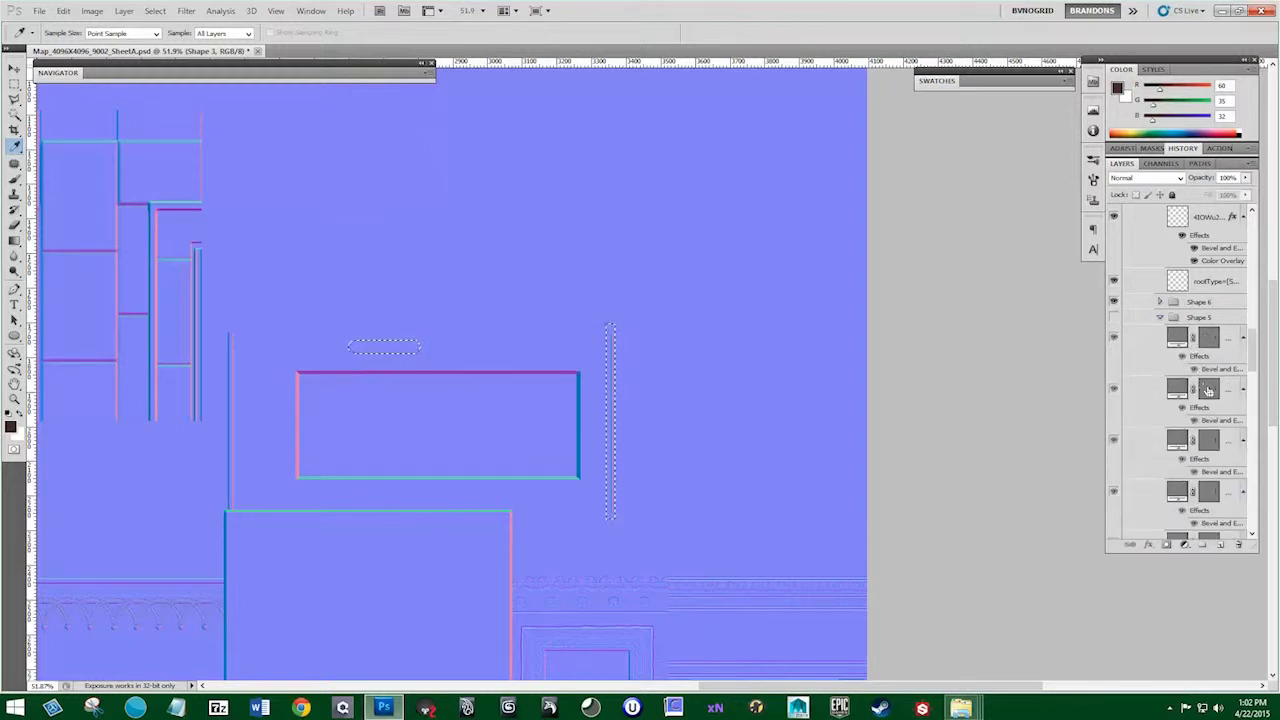
left_click(1160, 317)
left_click(1210, 353, "ctrl+shift")
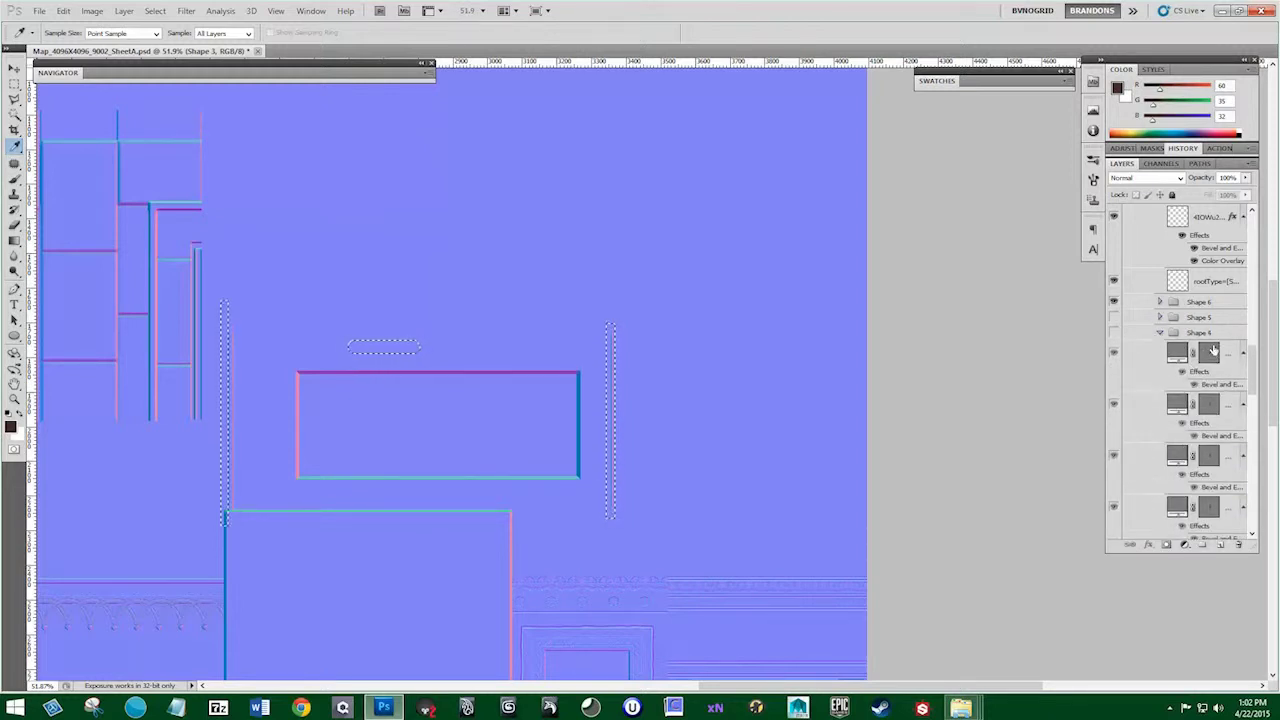
Switch the display from Normals back to BaseColor2 and sample the teal (RGB 77, 111, 113) of the door handle
left_click_drag(1251, 370, 1248, 222)
left_click(1114, 227)
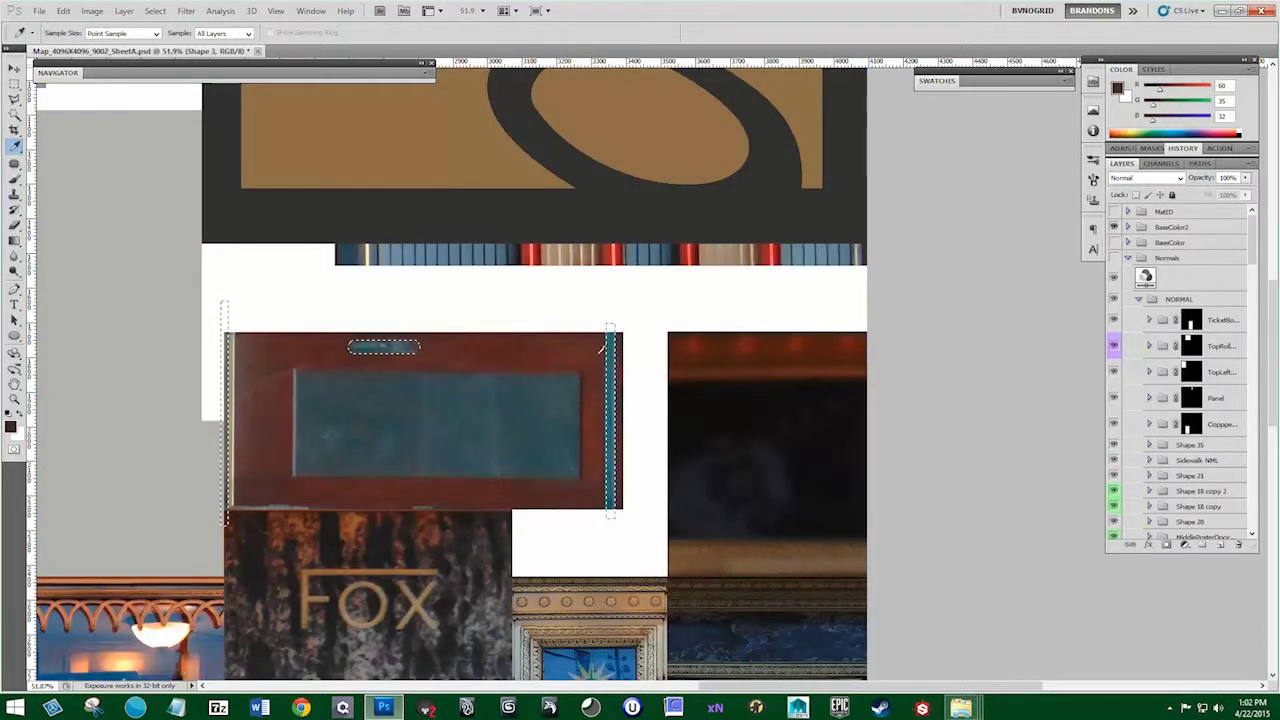
left_click(390, 349)
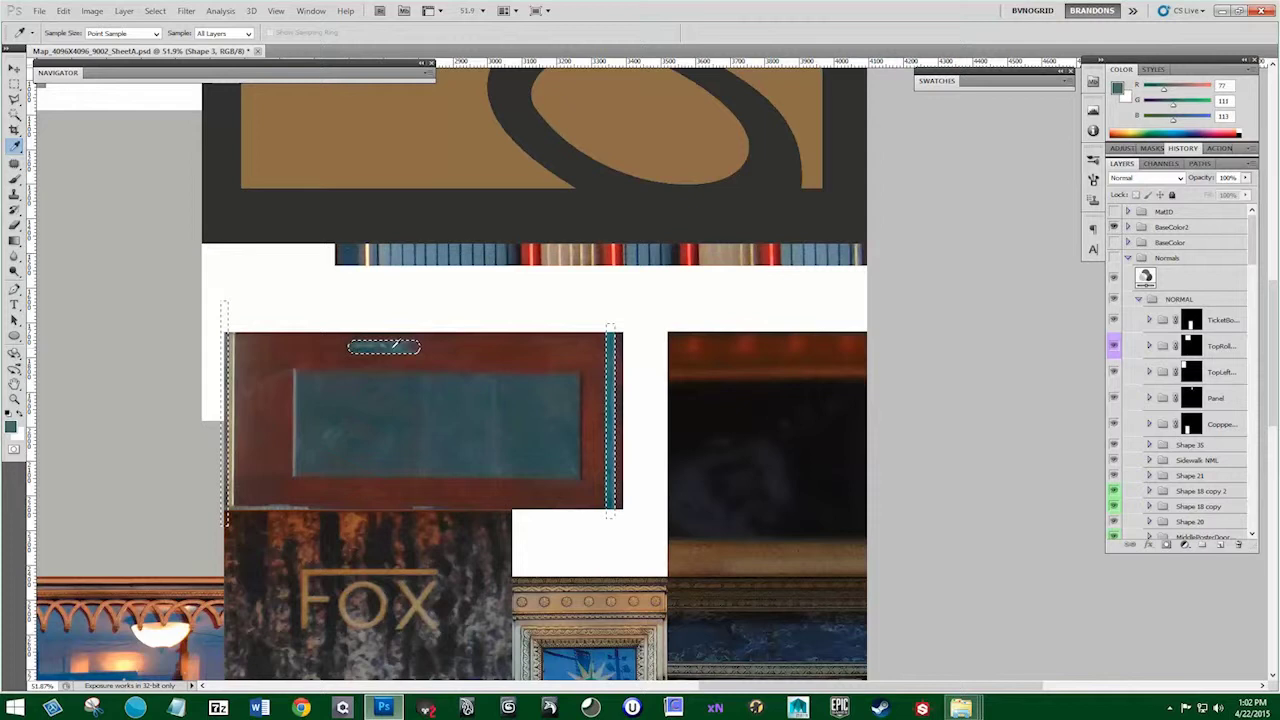
Fill the handle and strip selection with the sampled teal on BaseColor2's empty top layer and start renaming that layer
key("alt+BackSpace")
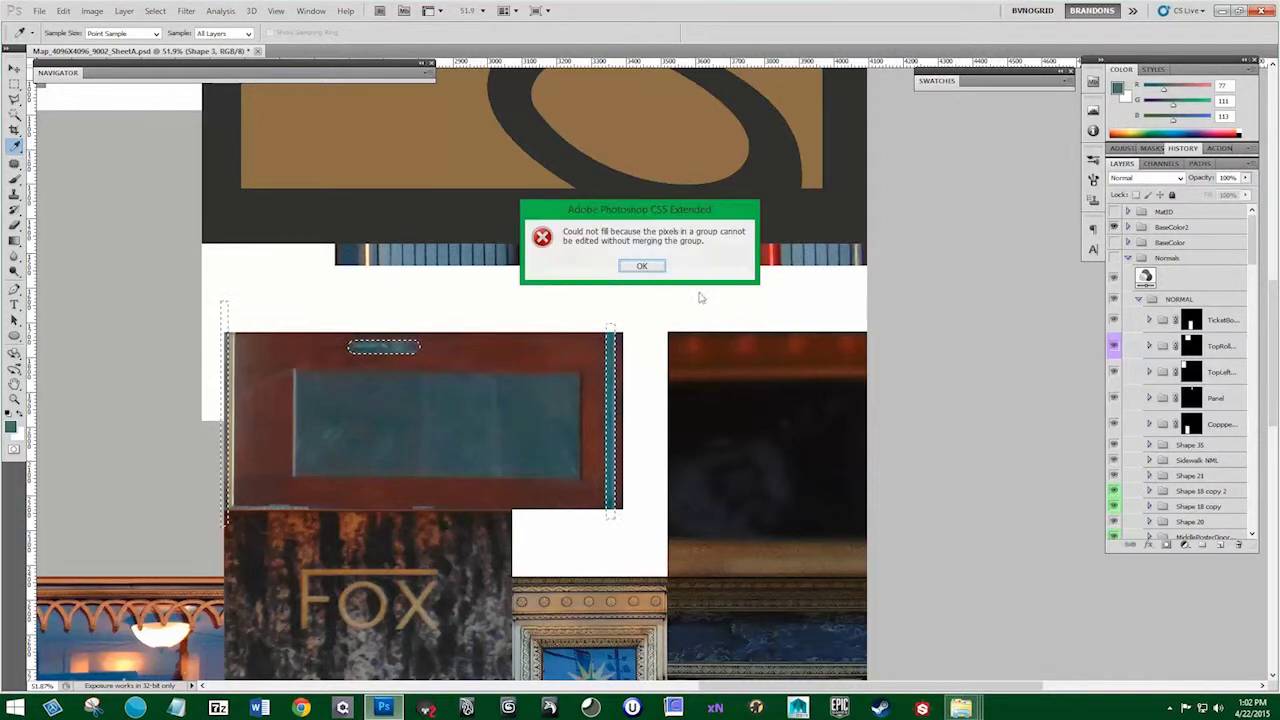
left_click(640, 266)
left_click(1128, 228)
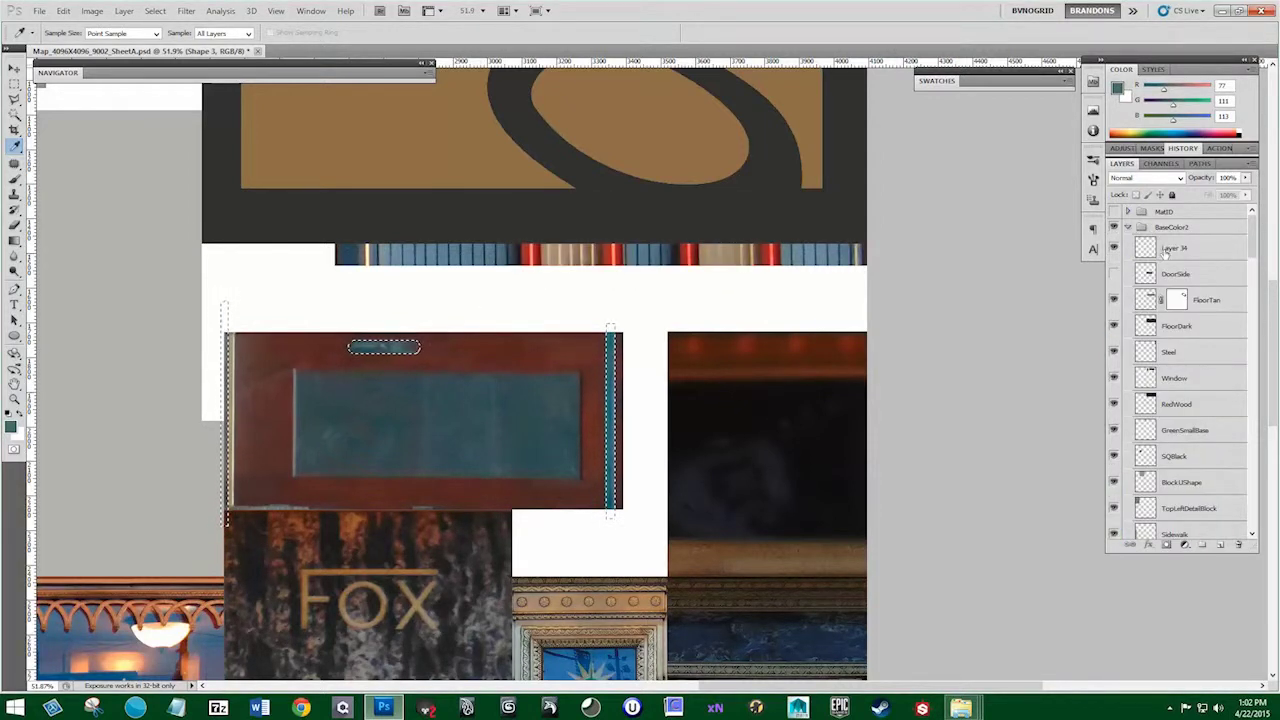
left_click(1168, 249)
double_click(1176, 249)
type("Grid")
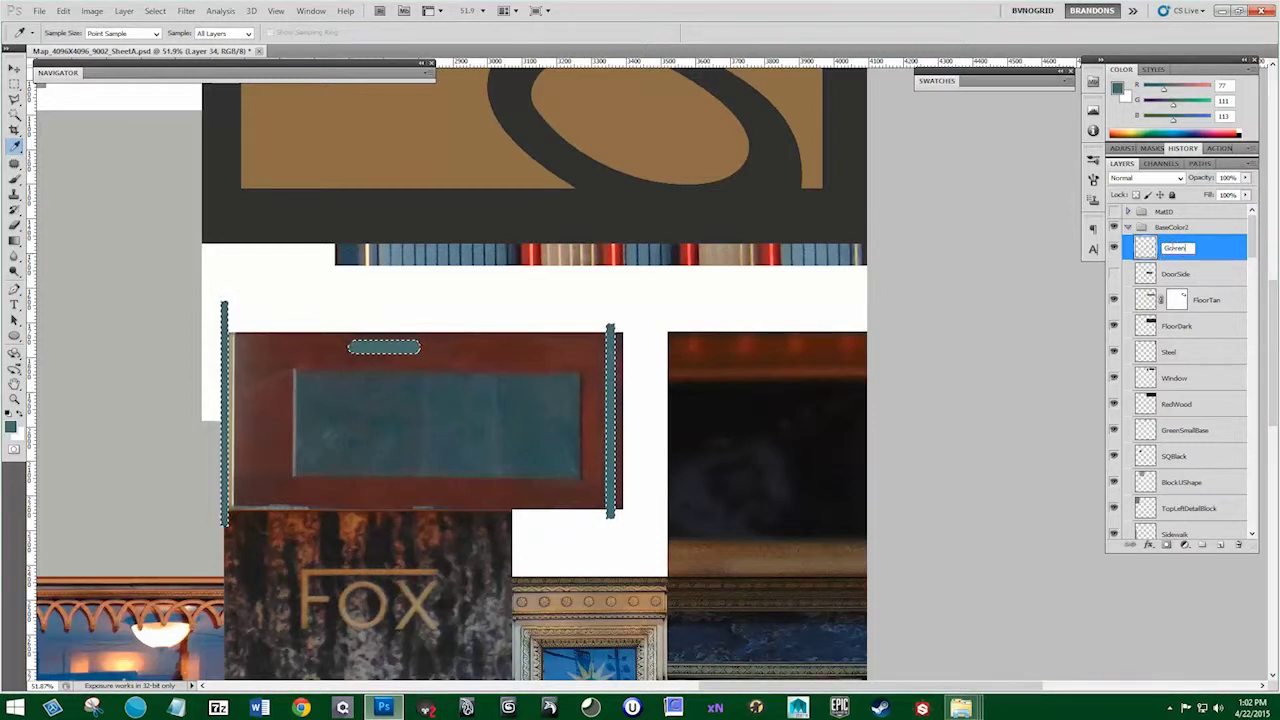